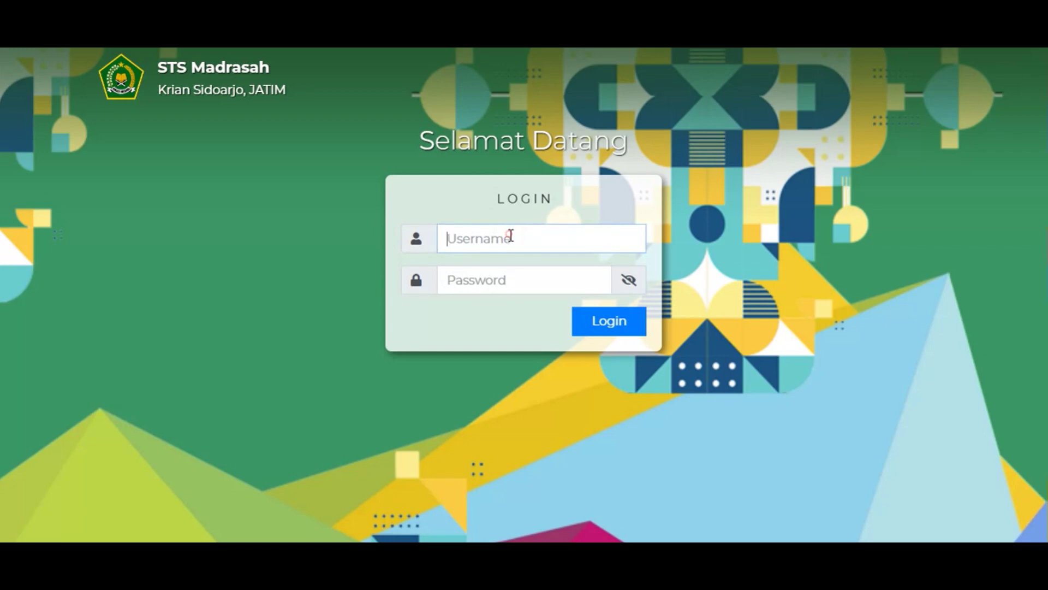
Log in to GarudaCBT with the account username and password.
{"action": "left_click", "coordinate": [493, 285]}
{"action": "type", "text": "123123123"}
{"action": "left_click", "coordinate": [618, 325]}
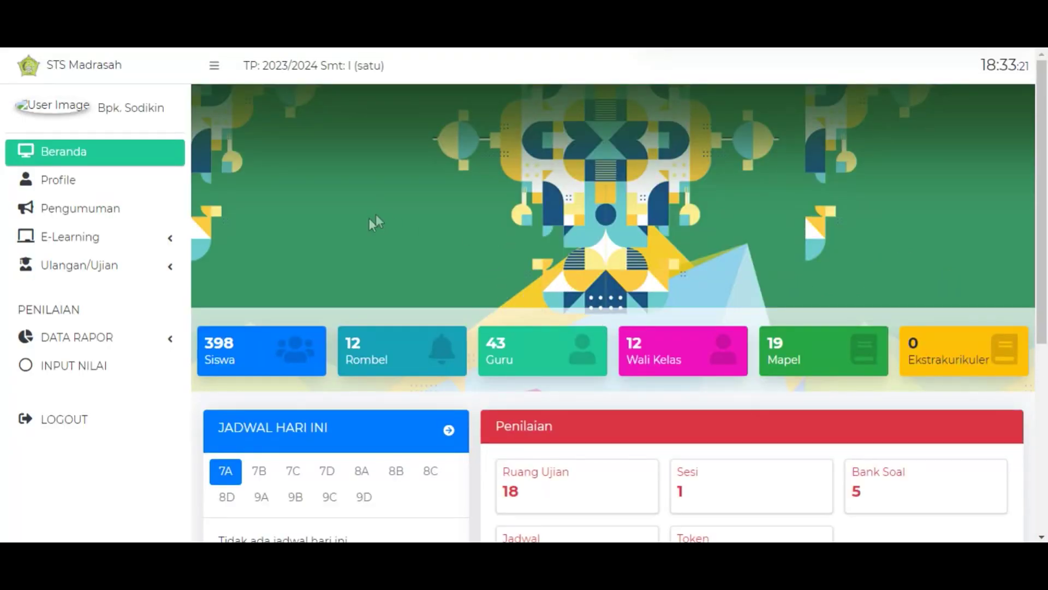
Go to Ulangan/Ujian > Bank Soal and start a new question bank.
{"action": "left_click", "coordinate": [171, 269]}
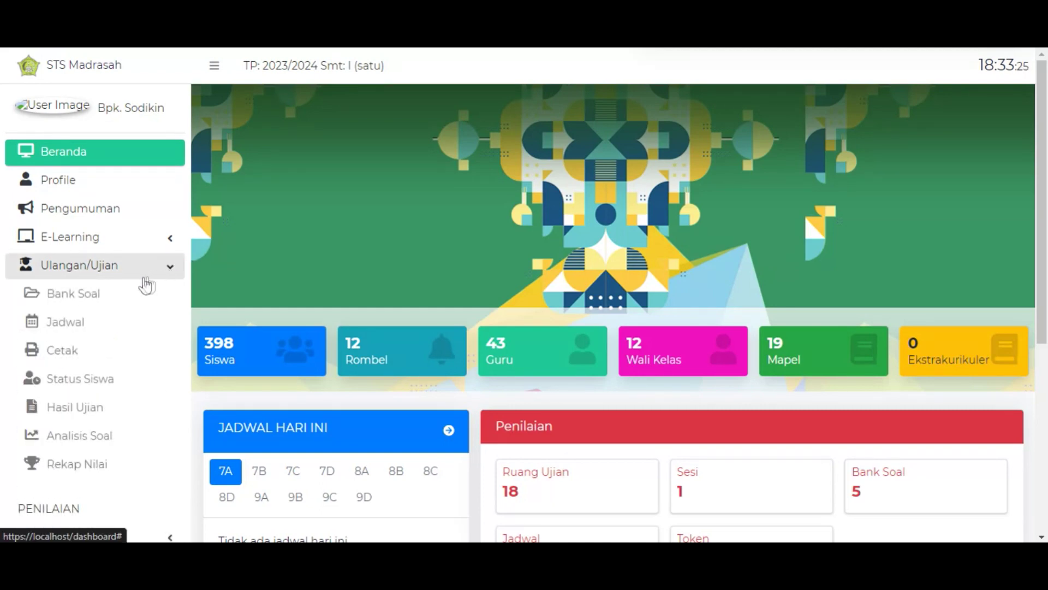
{"action": "left_click", "coordinate": [94, 298]}
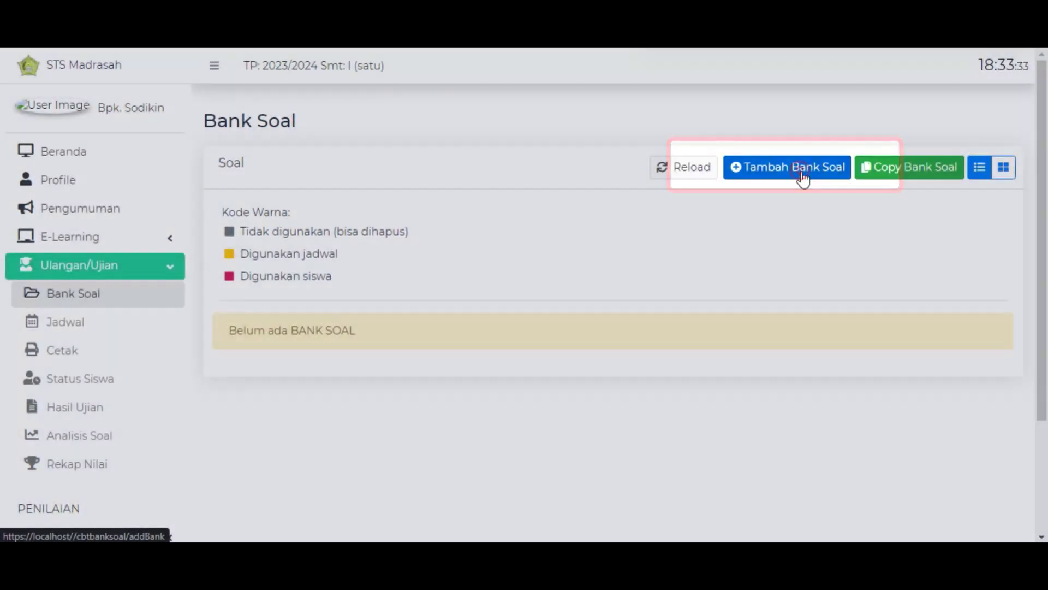
{"action": "left_click", "coordinate": [801, 174]}
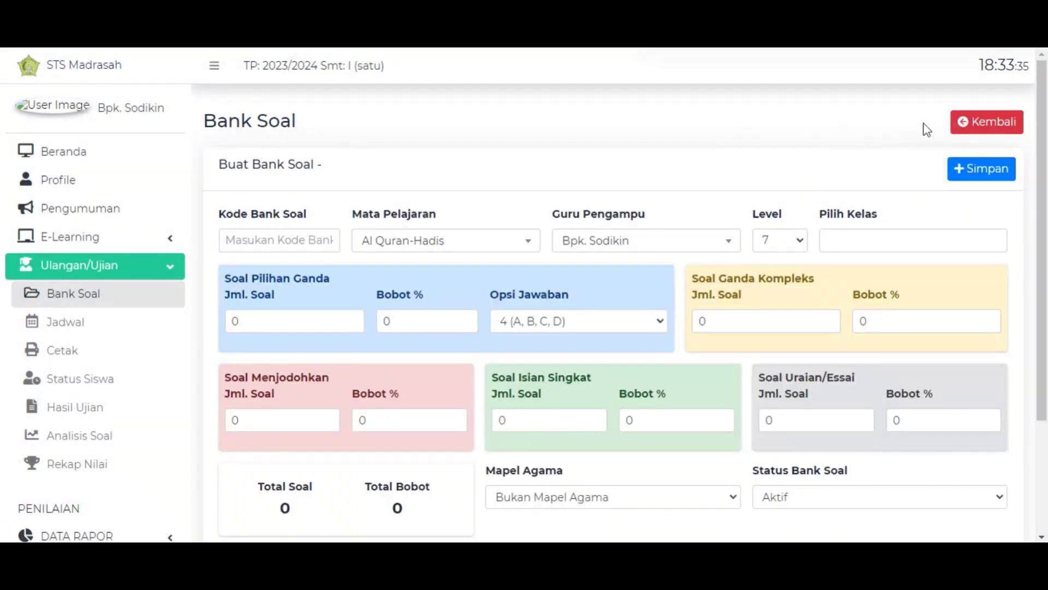
Enter QH 9 as the Kode Bank Soal.
{"action": "scroll", "coordinate": [1046, 134], "scroll_direction": "down", "scroll_amount": 1}
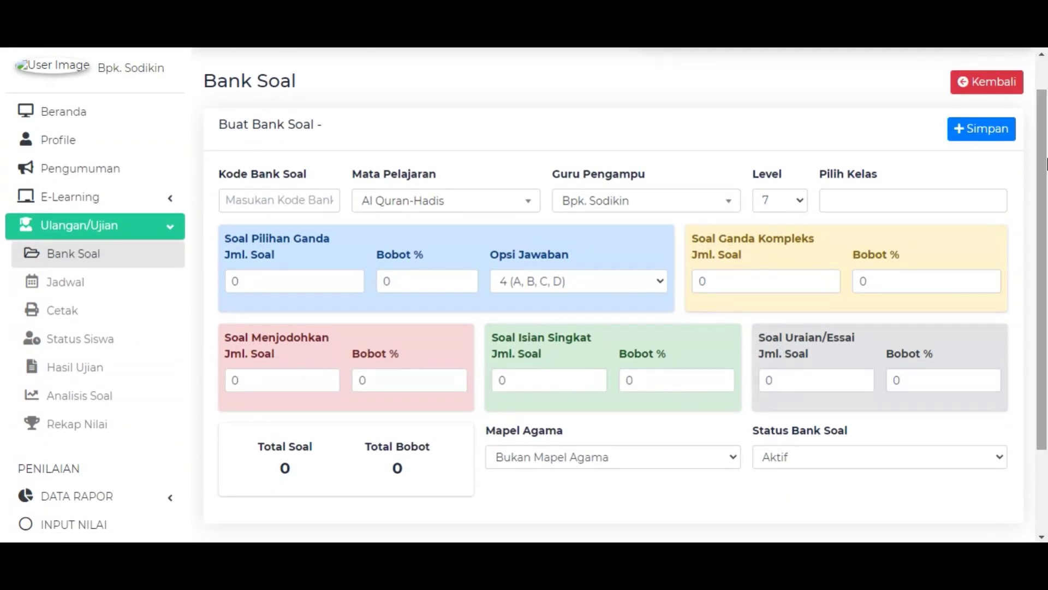
{"action": "left_click", "coordinate": [281, 196]}
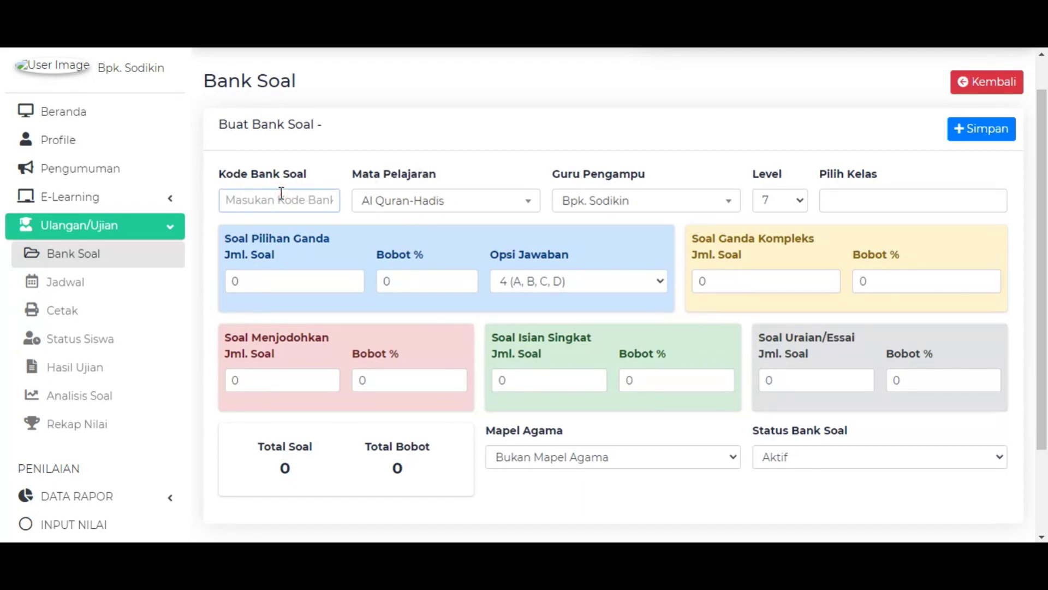
{"action": "type", "text": "AQH"}
{"action": "key", "text": "BackSpace"}
{"action": "key", "text": "BackSpace"}
{"action": "key", "text": "BackSpace"}
{"action": "type", "text": "QH 9"}
{"action": "left_click", "coordinate": [623, 153]}
Set the level to 9 and assign classes 9A, 9B, 9C and 9D.
{"action": "left_click", "coordinate": [802, 208]}
{"action": "left_click", "coordinate": [779, 251]}
{"action": "left_click", "coordinate": [836, 201]}
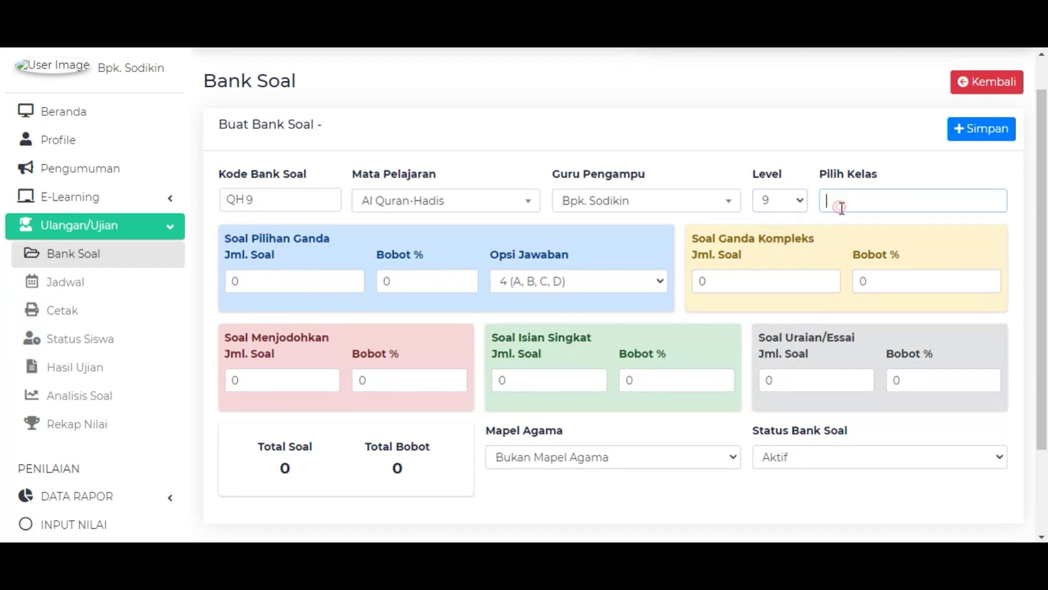
{"action": "left_click", "coordinate": [851, 226]}
{"action": "left_click", "coordinate": [887, 200]}
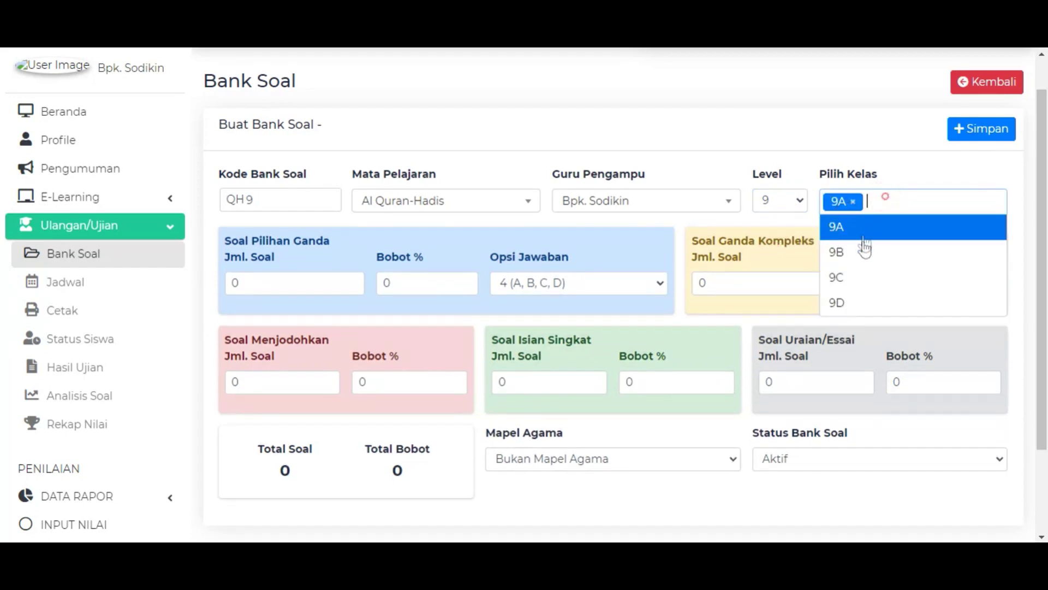
{"action": "left_click", "coordinate": [868, 250]}
{"action": "left_click", "coordinate": [925, 199]}
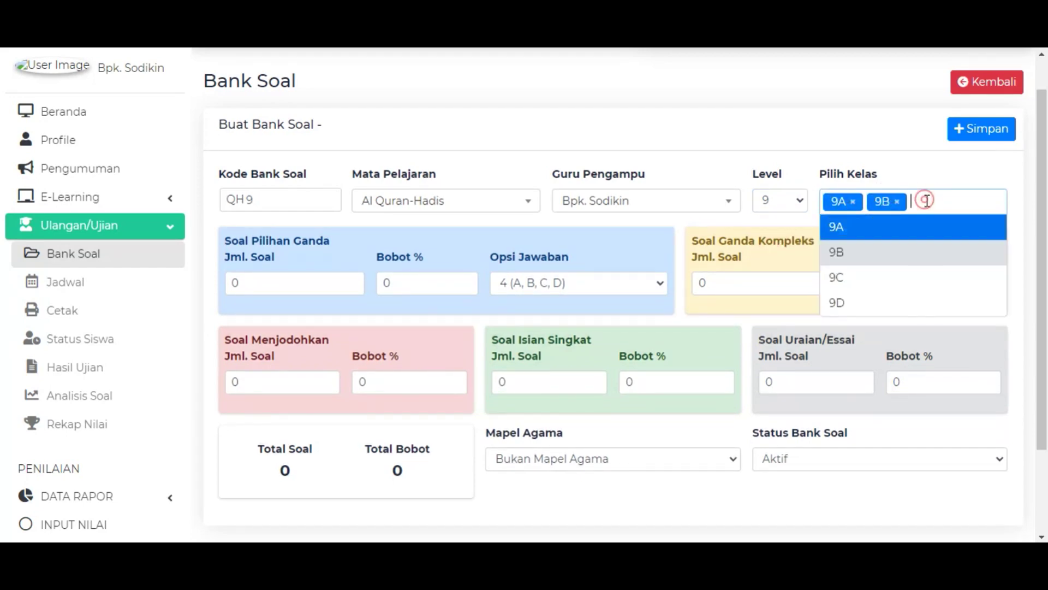
{"action": "left_click", "coordinate": [870, 290]}
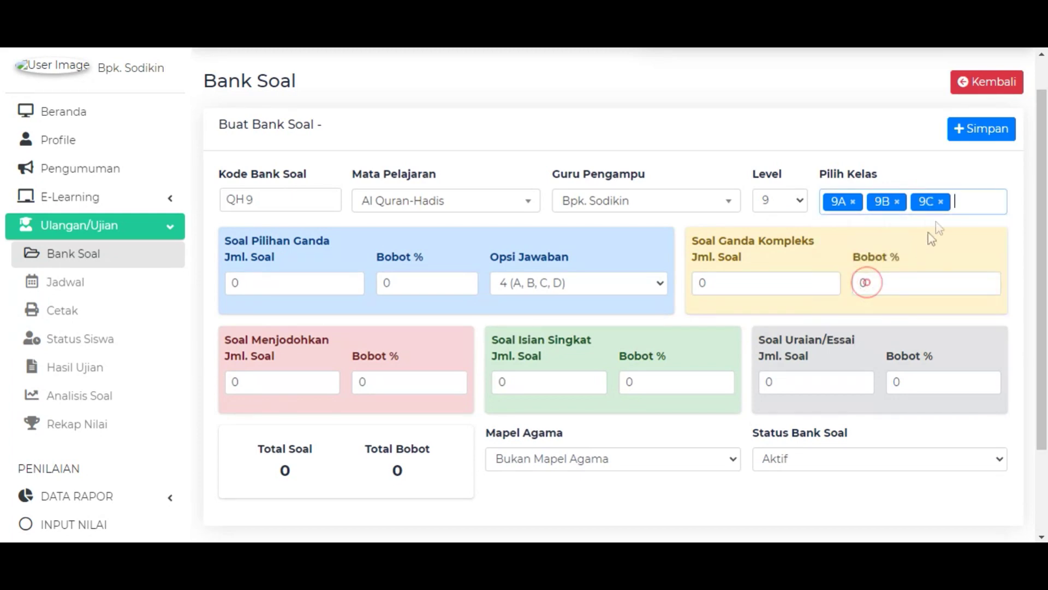
{"action": "left_click", "coordinate": [961, 200]}
{"action": "left_click", "coordinate": [877, 316]}
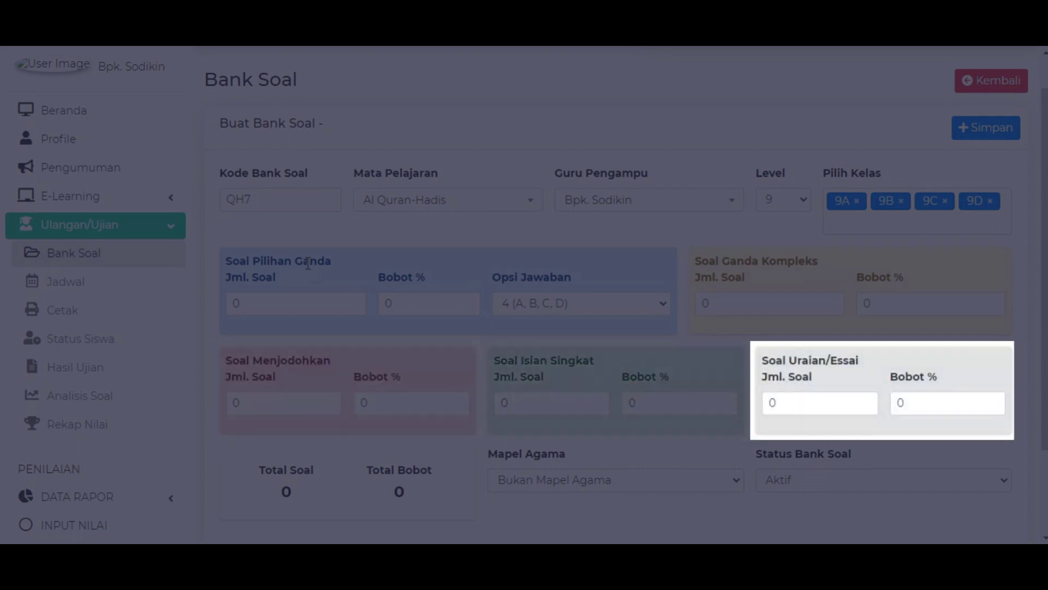
Set question counts to 8 multiple choice, 8 complex choice and 4 matching.
{"action": "left_click_drag", "start_coordinate": [782, 361], "coordinate": [852, 363]}
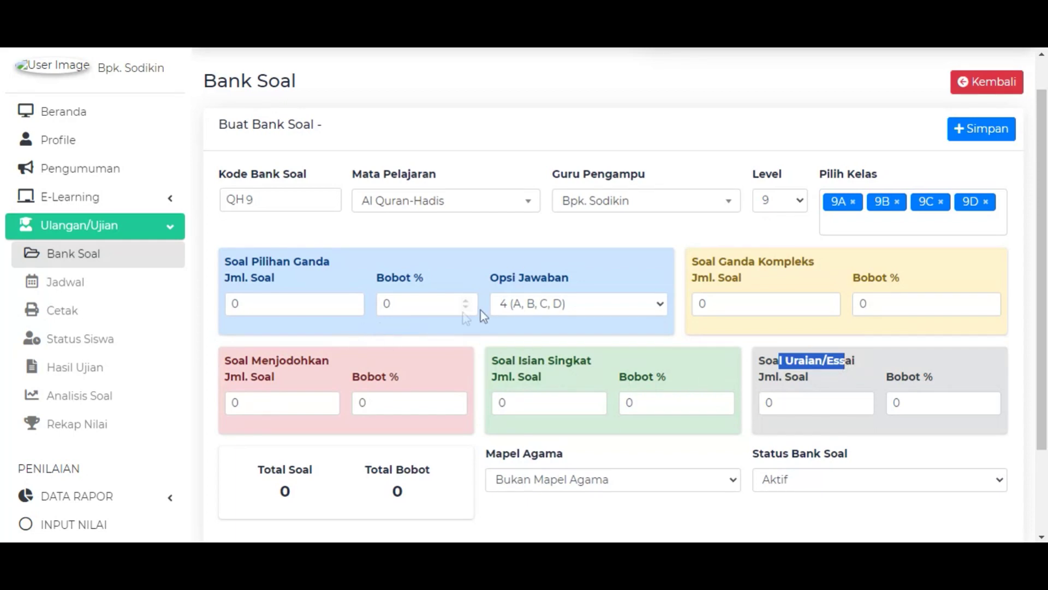
{"action": "left_click", "coordinate": [481, 253]}
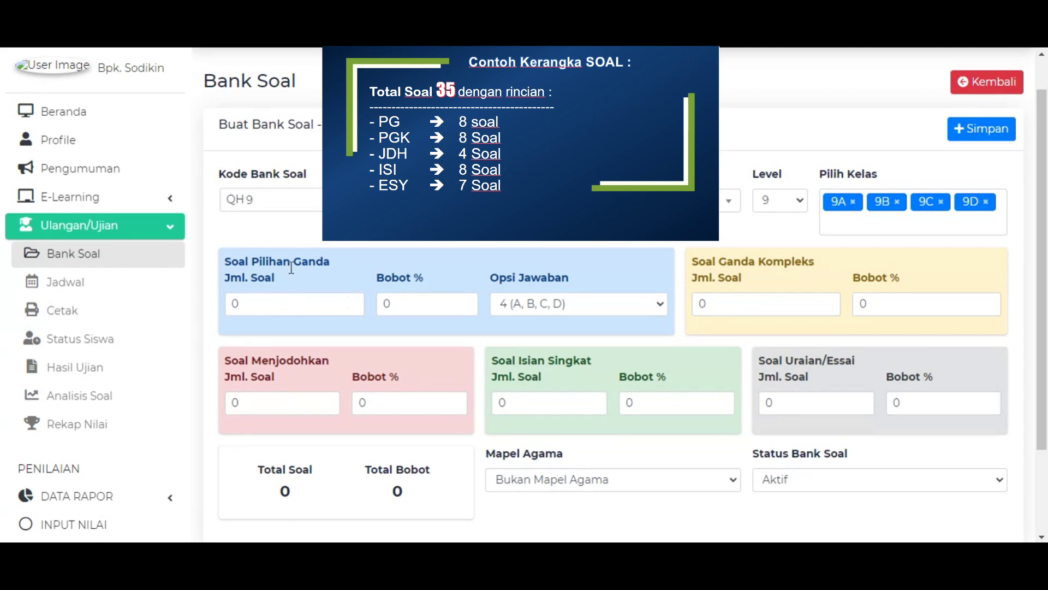
{"action": "double_click", "coordinate": [269, 304]}
{"action": "type", "text": "8"}
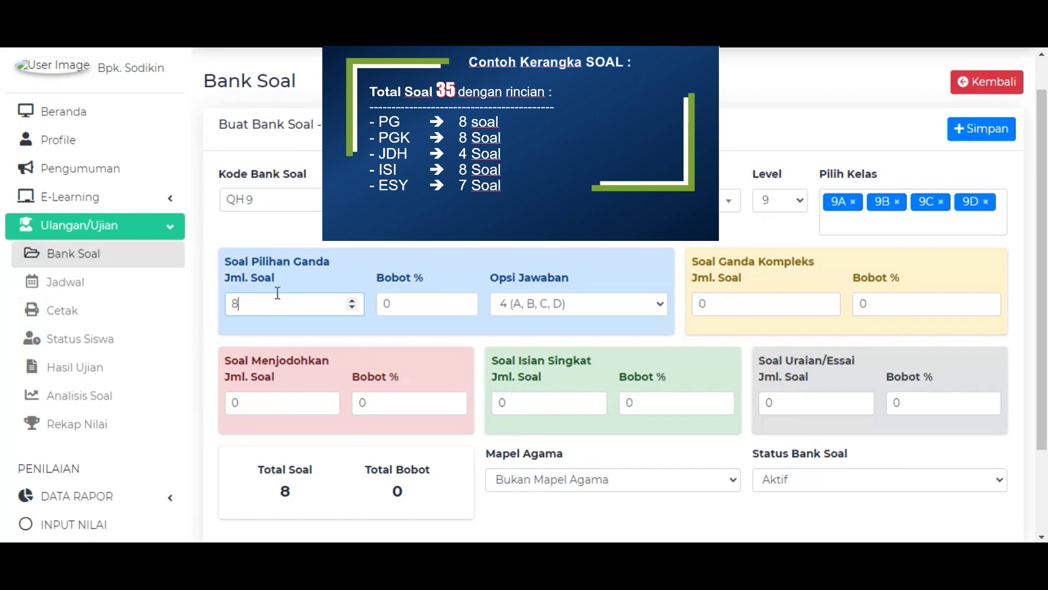
{"action": "double_click", "coordinate": [749, 299]}
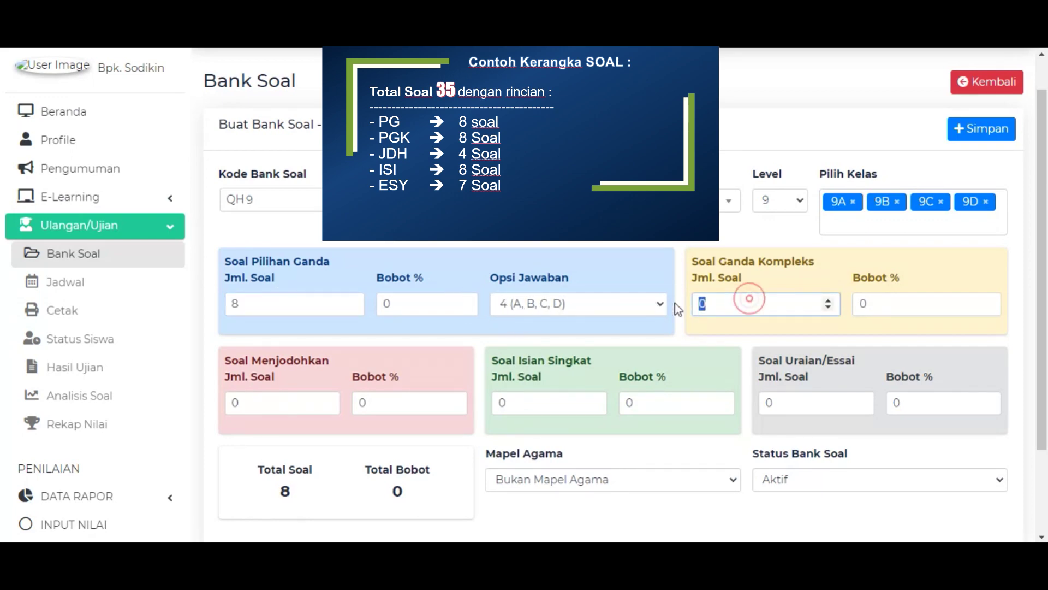
{"action": "type", "text": "8"}
{"action": "double_click", "coordinate": [275, 405]}
{"action": "type", "text": "8"}
{"action": "key", "text": "BackSpace"}
{"action": "type", "text": "4"}
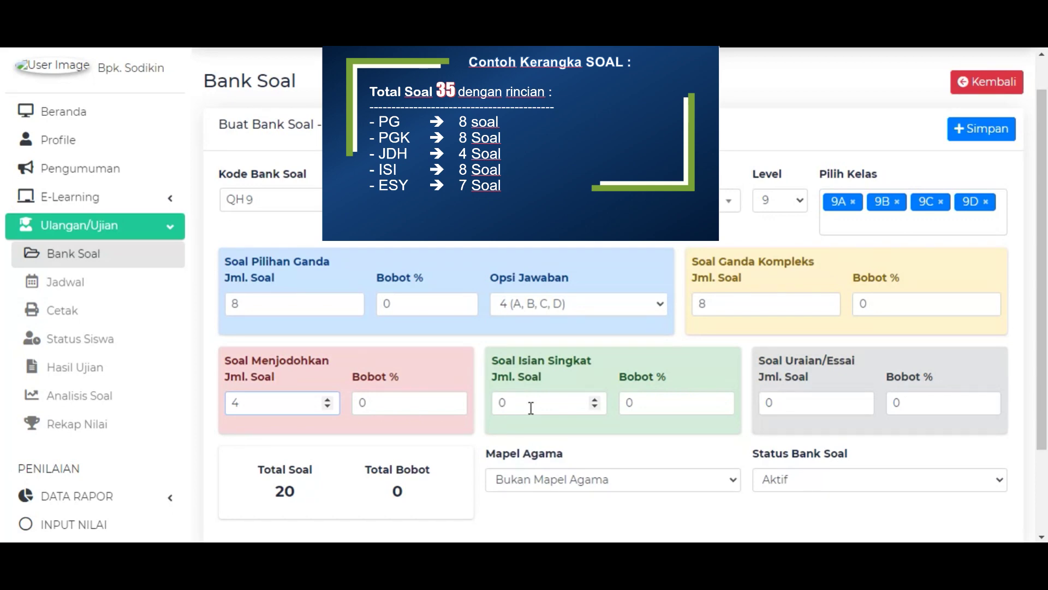
Set 8 short answer and 7 essay questions, bringing the total to 35.
{"action": "double_click", "coordinate": [523, 404]}
{"action": "type", "text": "8"}
{"action": "double_click", "coordinate": [809, 403]}
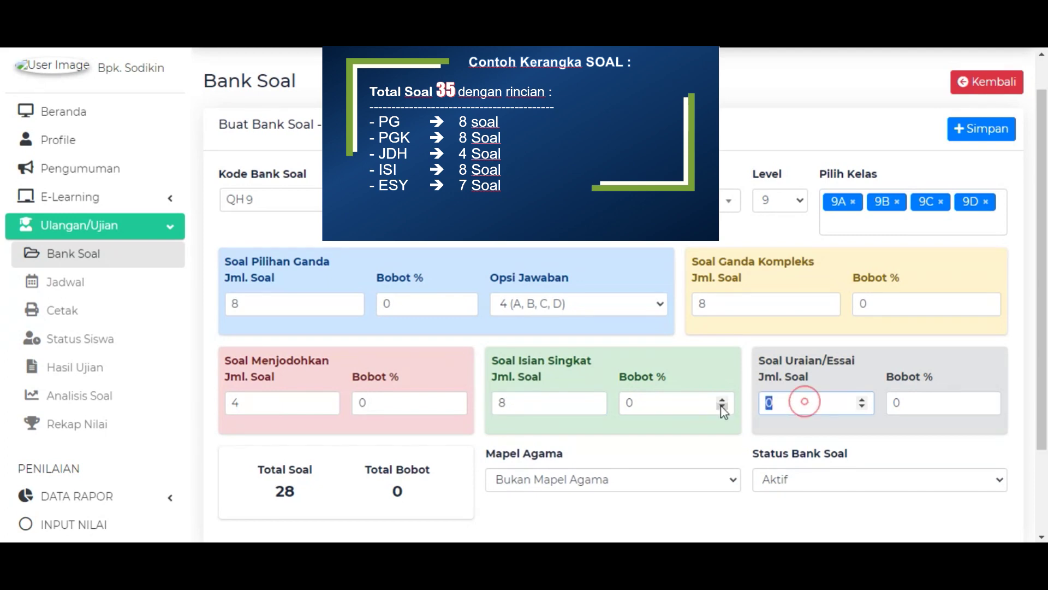
{"action": "type", "text": "7"}
{"action": "double_click", "coordinate": [331, 494]}
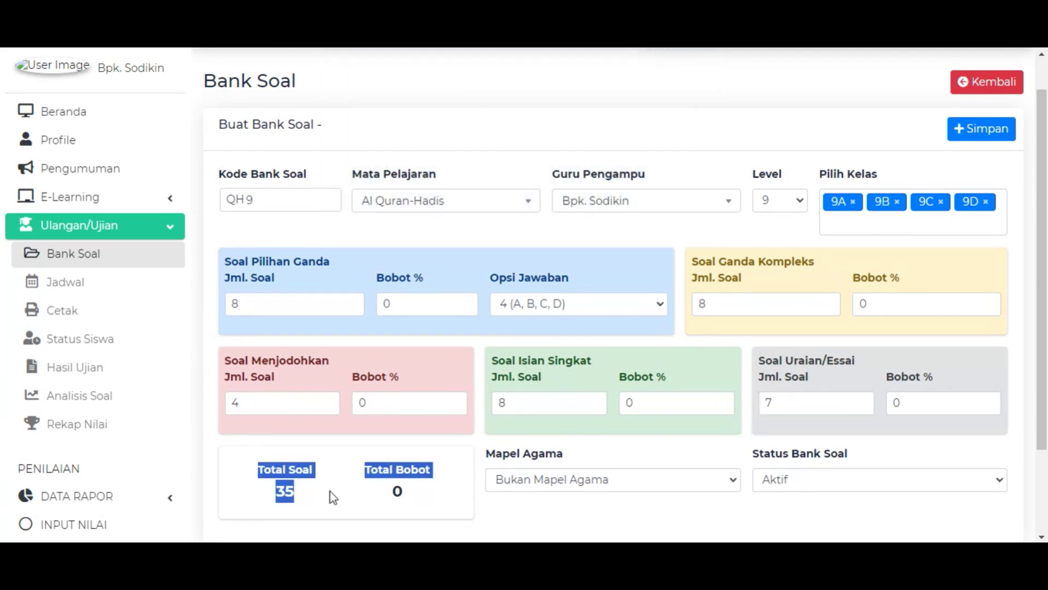
{"action": "left_click", "coordinate": [321, 462]}
{"action": "left_click_drag", "start_coordinate": [257, 470], "coordinate": [307, 473]}
Enter Bobot % of 35 for Pilihan Ganda, 35 for Ganda Kompleks and 30 for Menjodohkan.
{"action": "left_click", "coordinate": [326, 470]}
{"action": "left_click", "coordinate": [625, 471]}
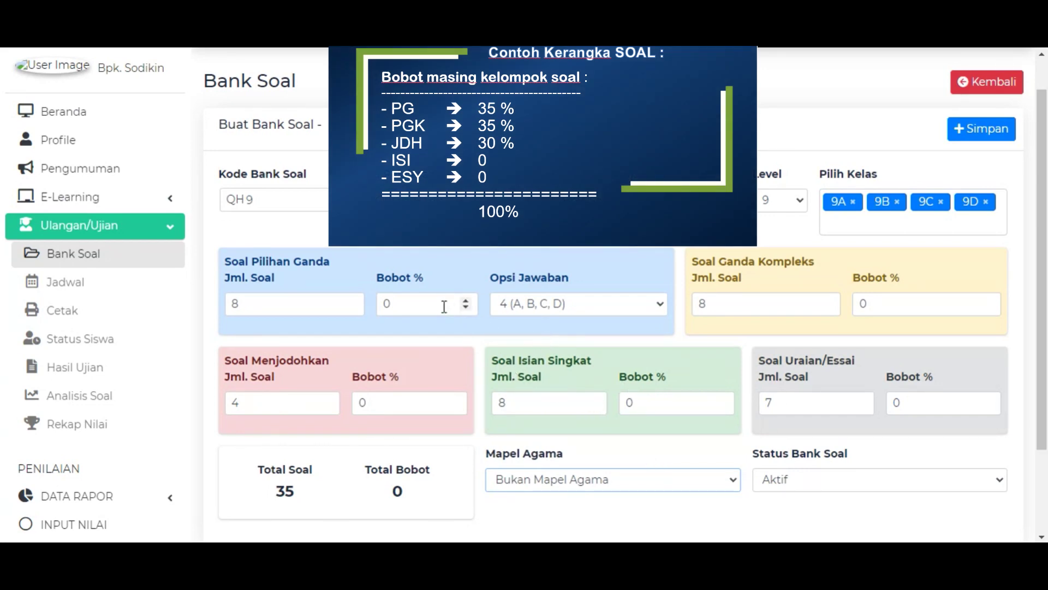
{"action": "left_click", "coordinate": [392, 304]}
{"action": "double_click", "coordinate": [390, 307]}
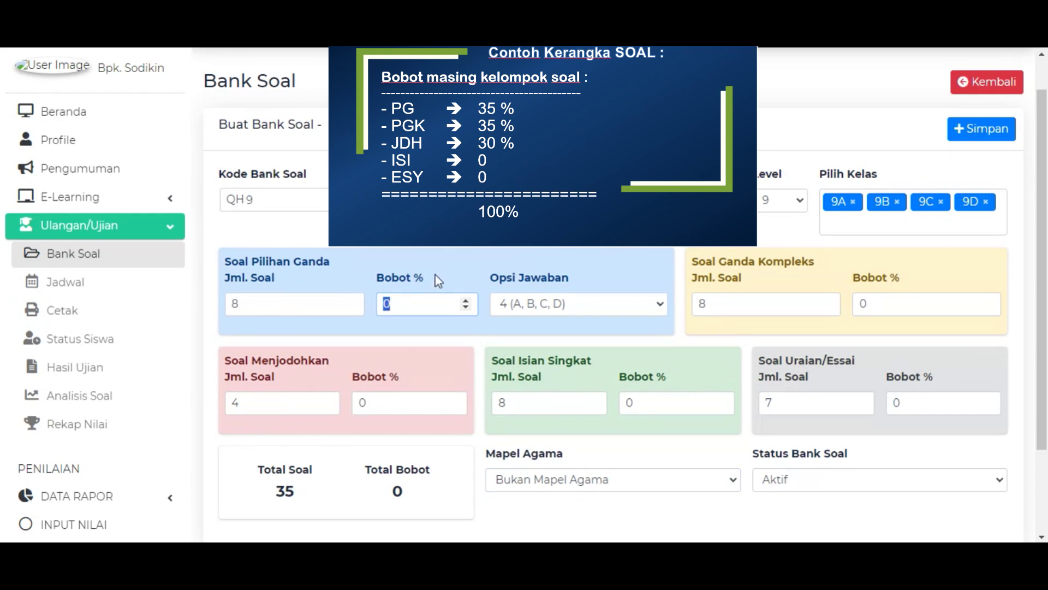
{"action": "type", "text": "35"}
{"action": "double_click", "coordinate": [891, 303]}
{"action": "type", "text": "35"}
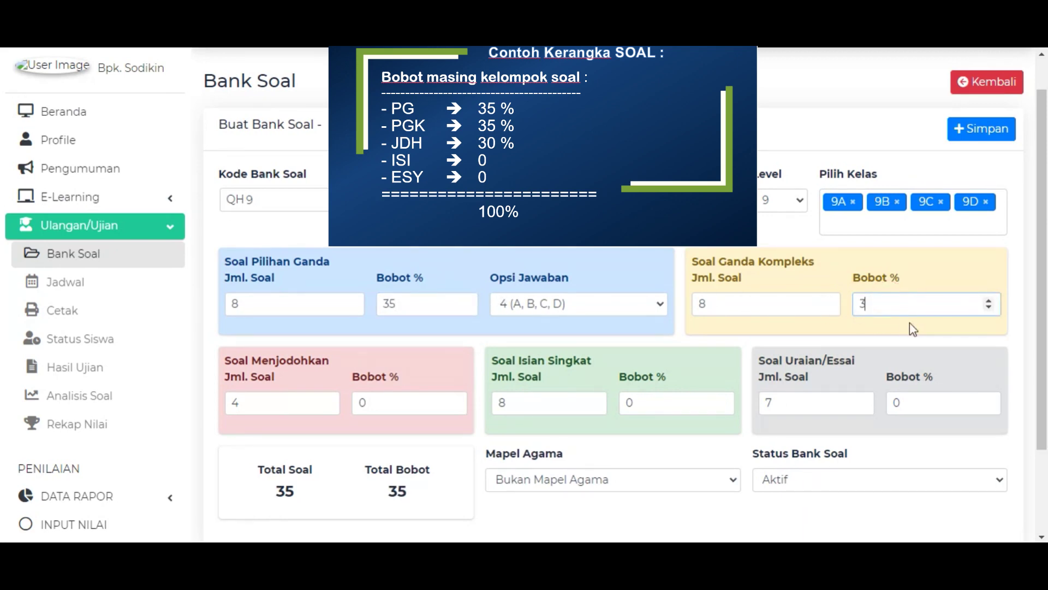
{"action": "double_click", "coordinate": [424, 407]}
{"action": "type", "text": "30"}
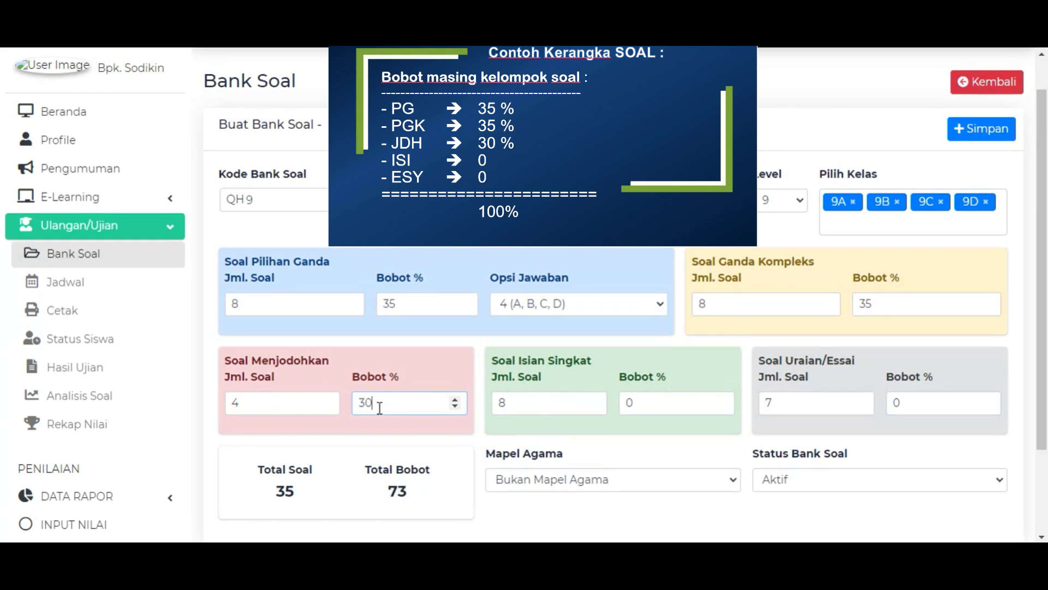
{"action": "triple_click", "coordinate": [424, 473]}
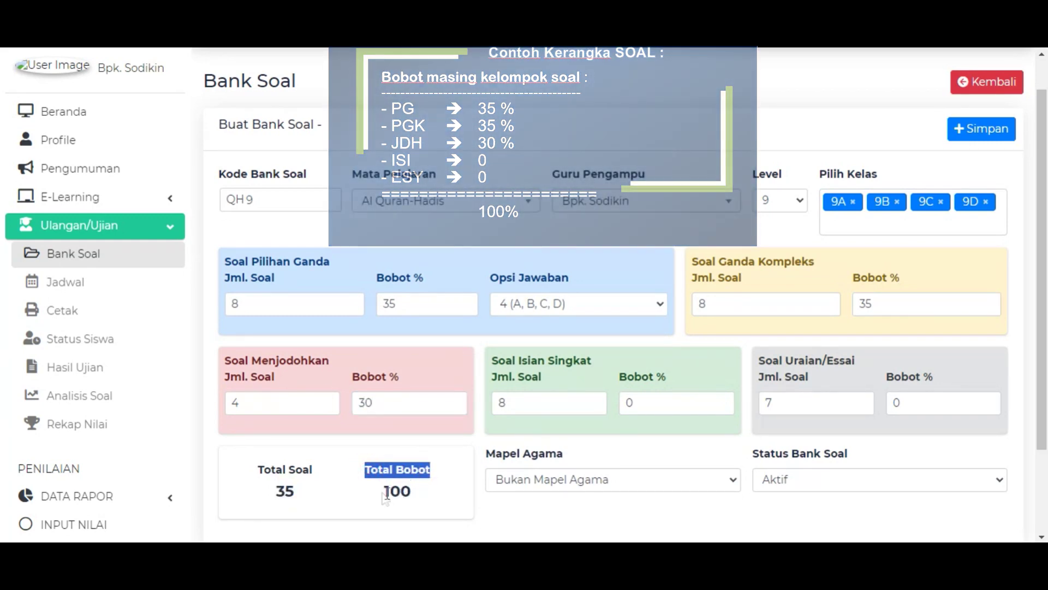
{"action": "double_click", "coordinate": [397, 491]}
{"action": "left_click", "coordinate": [451, 508]}
{"action": "left_click", "coordinate": [562, 521]}
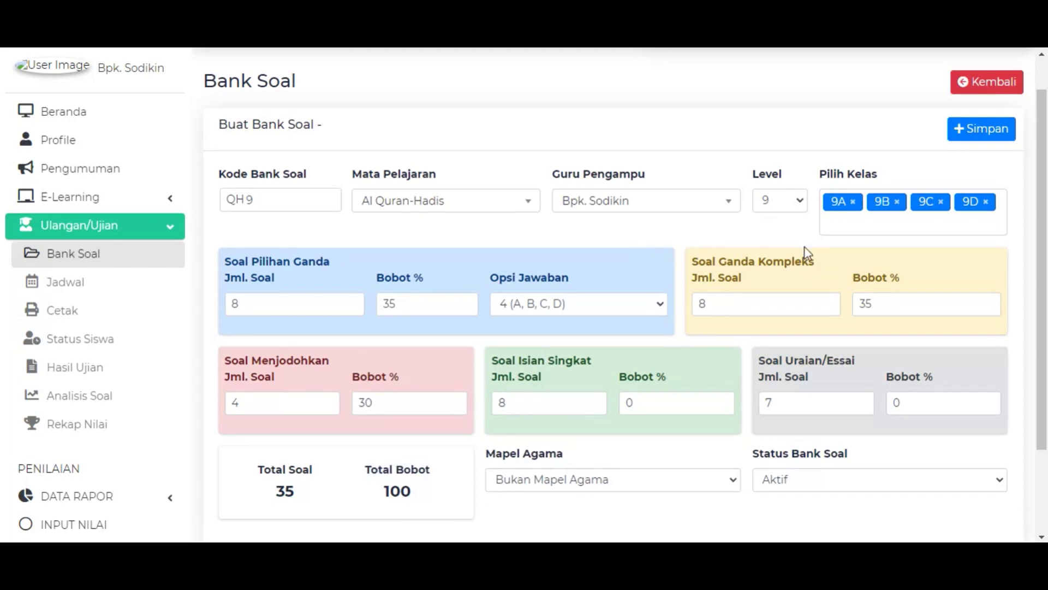
Save the QH 9 question bank and acknowledge the Sukses message.
{"action": "left_click_drag", "start_coordinate": [277, 471], "coordinate": [434, 465]}
{"action": "left_click", "coordinate": [425, 495]}
{"action": "left_click", "coordinate": [994, 133]}
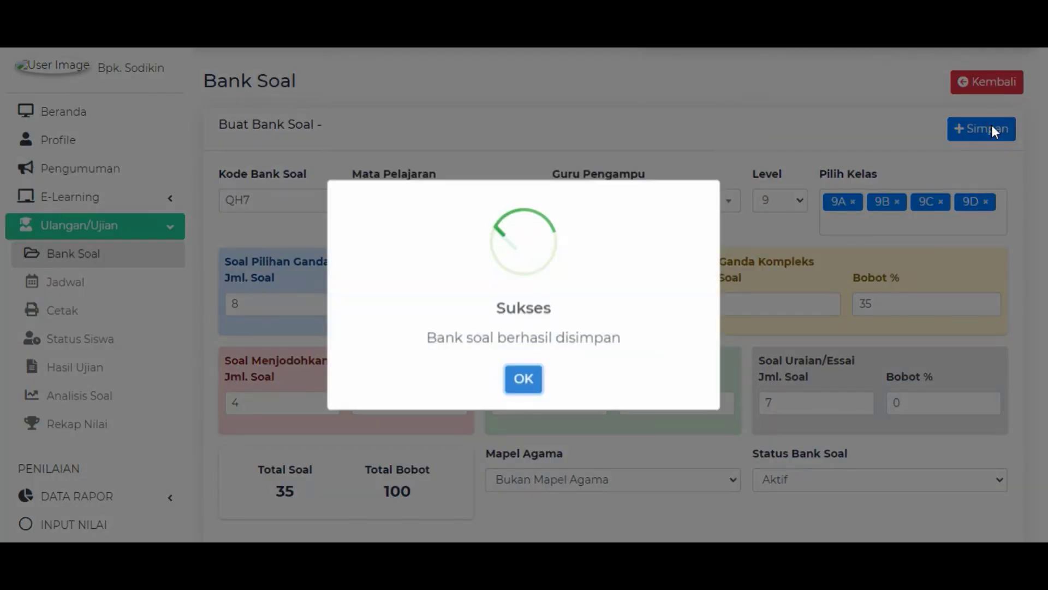
{"action": "left_click", "coordinate": [528, 386]}
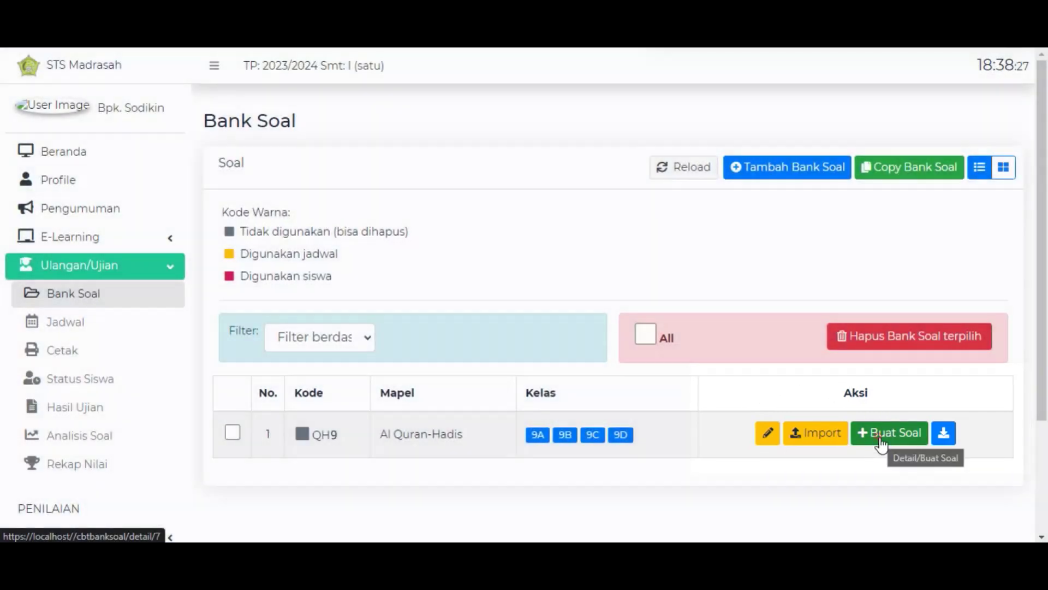
{"action": "left_click", "coordinate": [881, 443]}
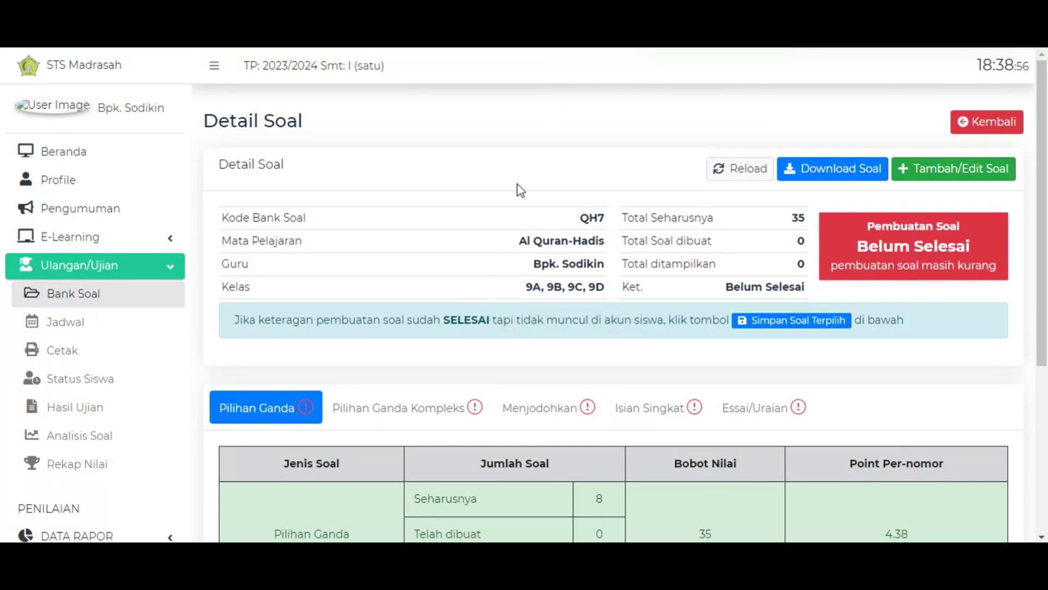
{"action": "left_click_drag", "start_coordinate": [228, 217], "coordinate": [976, 312]}
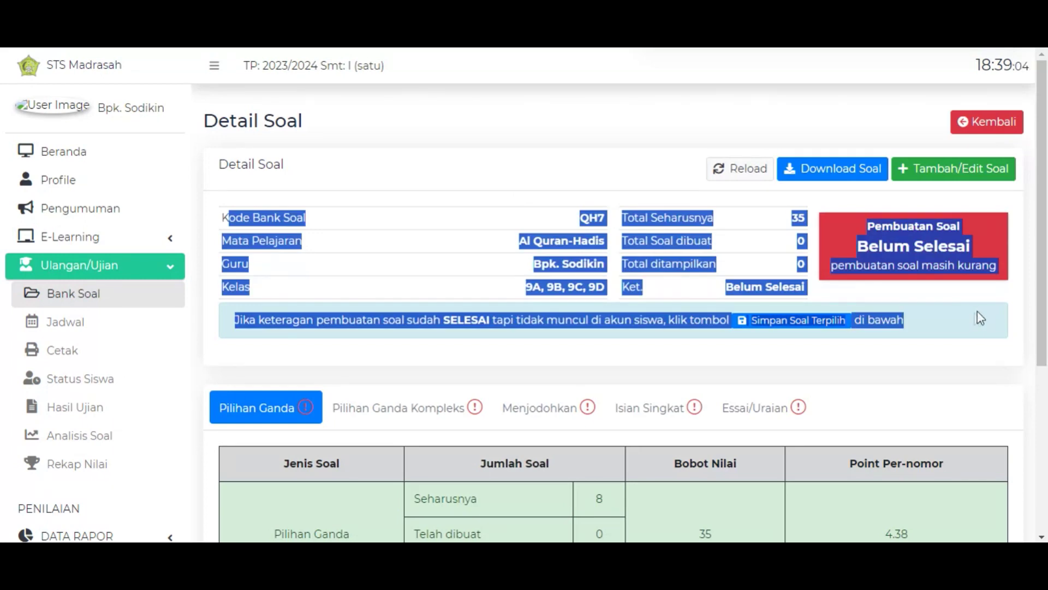
{"action": "left_click", "coordinate": [424, 195]}
{"action": "left_click", "coordinate": [223, 212]}
{"action": "left_click_drag", "start_coordinate": [225, 212], "coordinate": [1016, 329]}
{"action": "left_click", "coordinate": [1015, 330]}
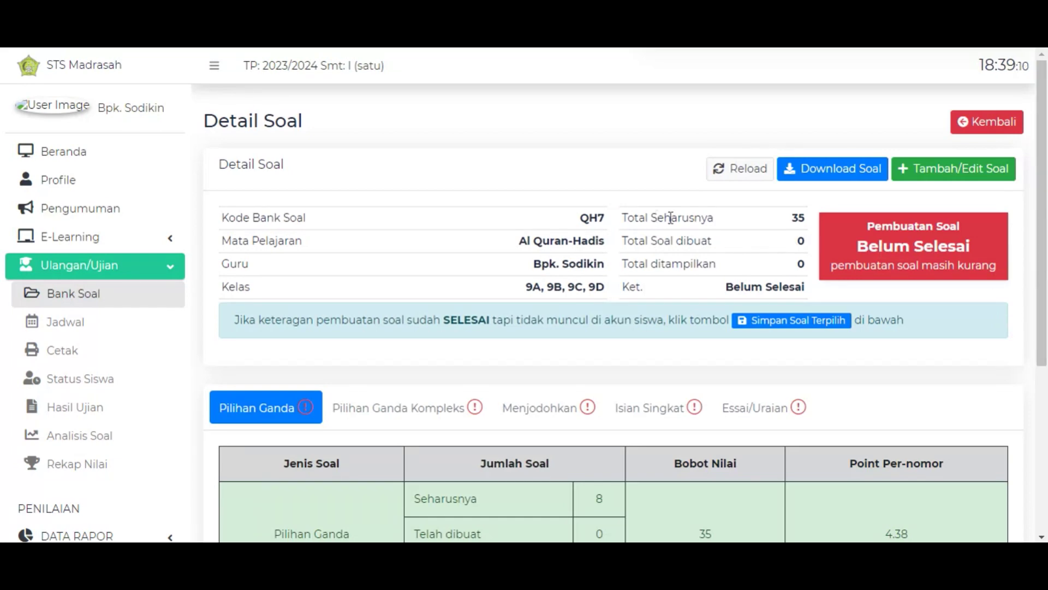
{"action": "triple_click", "coordinate": [623, 217]}
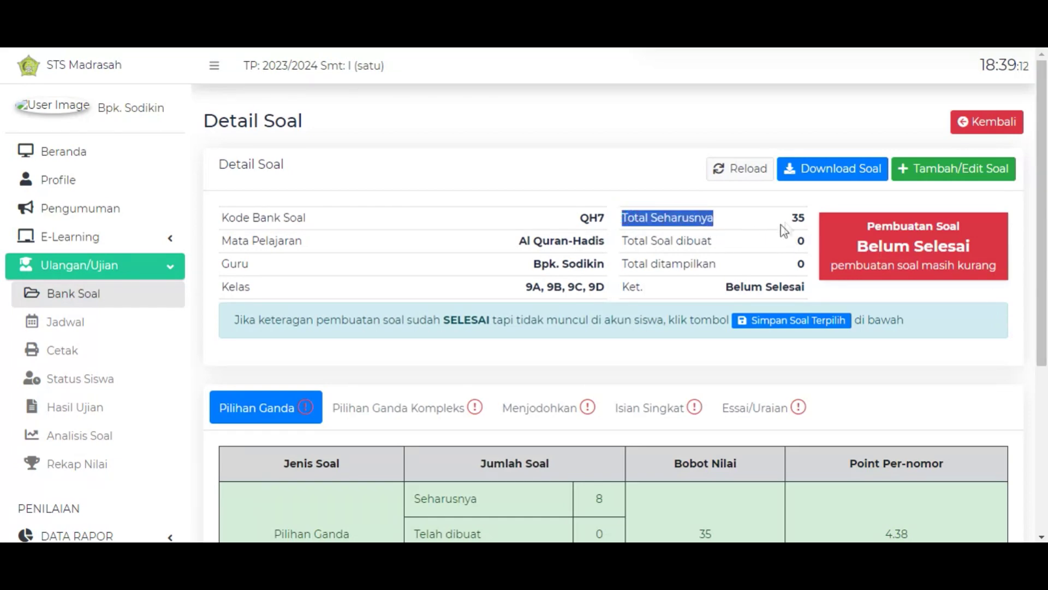
{"action": "double_click", "coordinate": [798, 218]}
{"action": "left_click_drag", "start_coordinate": [627, 243], "coordinate": [739, 253]}
{"action": "scroll", "coordinate": [582, 226], "scroll_direction": "down", "scroll_amount": 5}
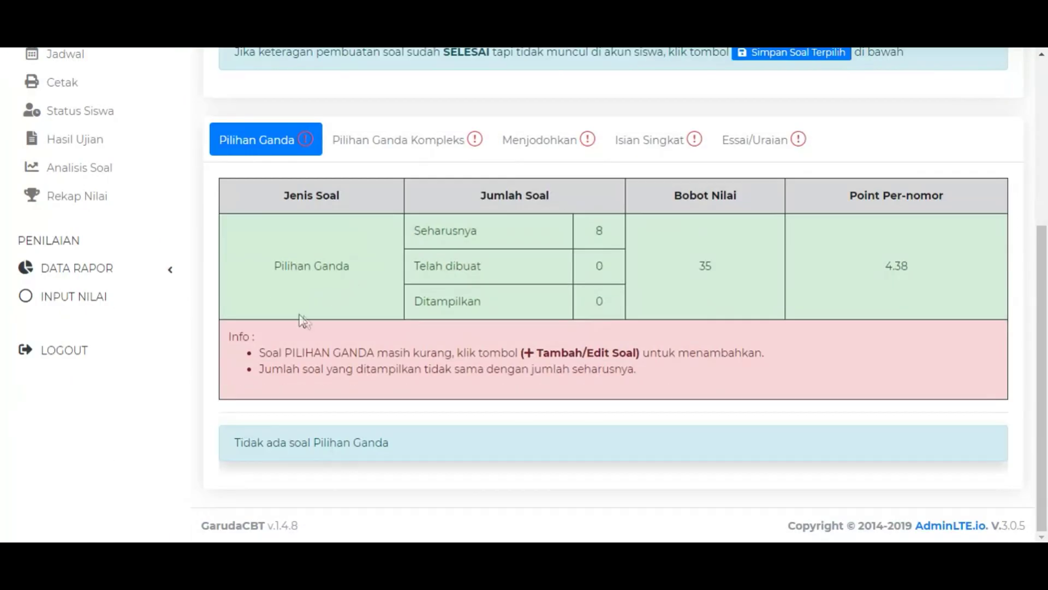
{"action": "scroll", "coordinate": [328, 289], "scroll_direction": "up", "scroll_amount": 1}
{"action": "scroll", "coordinate": [675, 244], "scroll_direction": "up", "scroll_amount": 3}
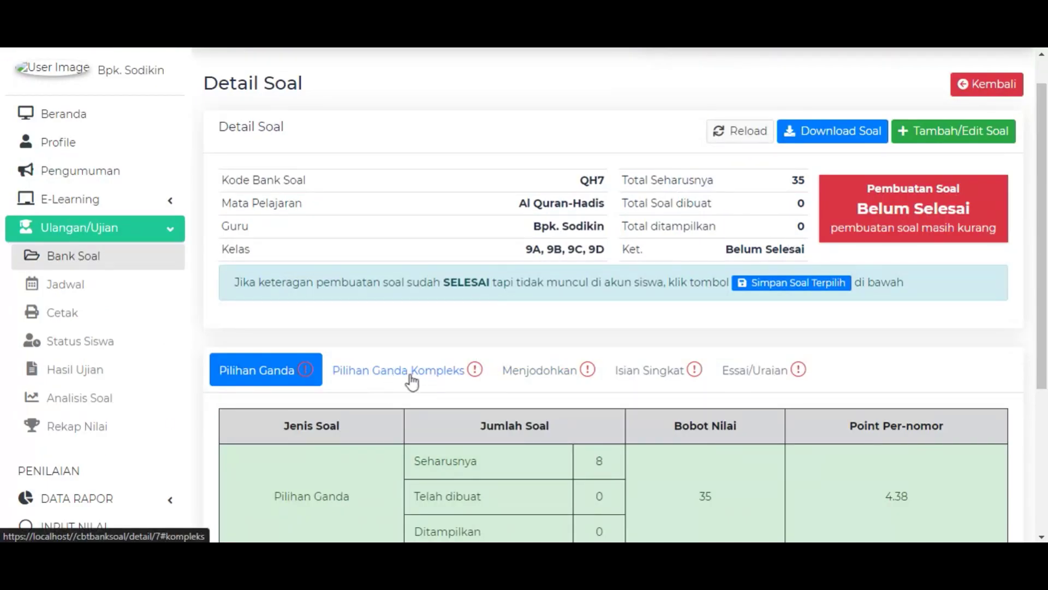
{"action": "scroll", "coordinate": [418, 377], "scroll_direction": "down", "scroll_amount": 3}
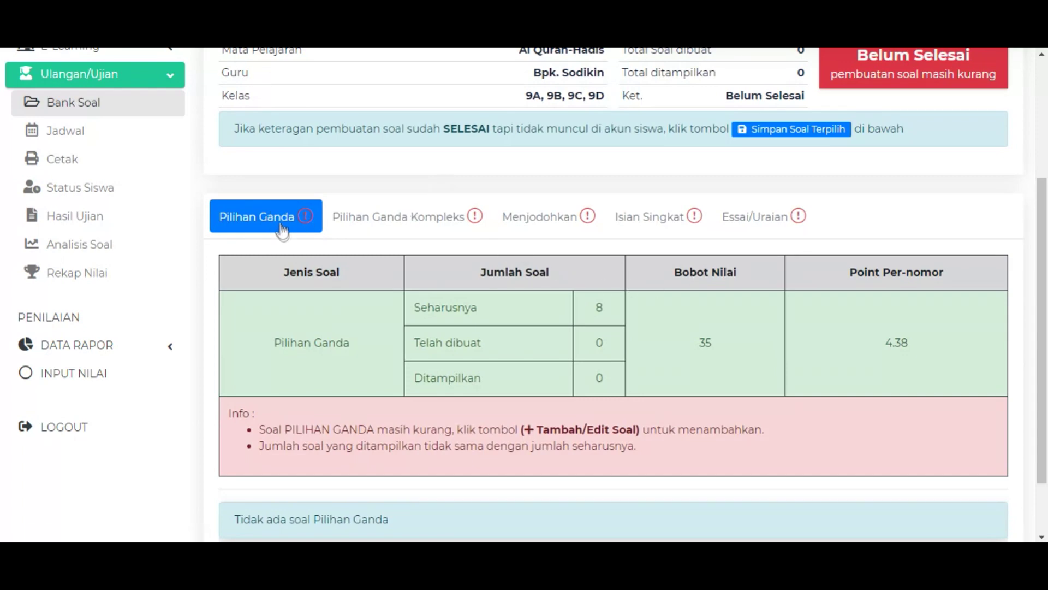
{"action": "scroll", "coordinate": [283, 229], "scroll_direction": "up", "scroll_amount": 4}
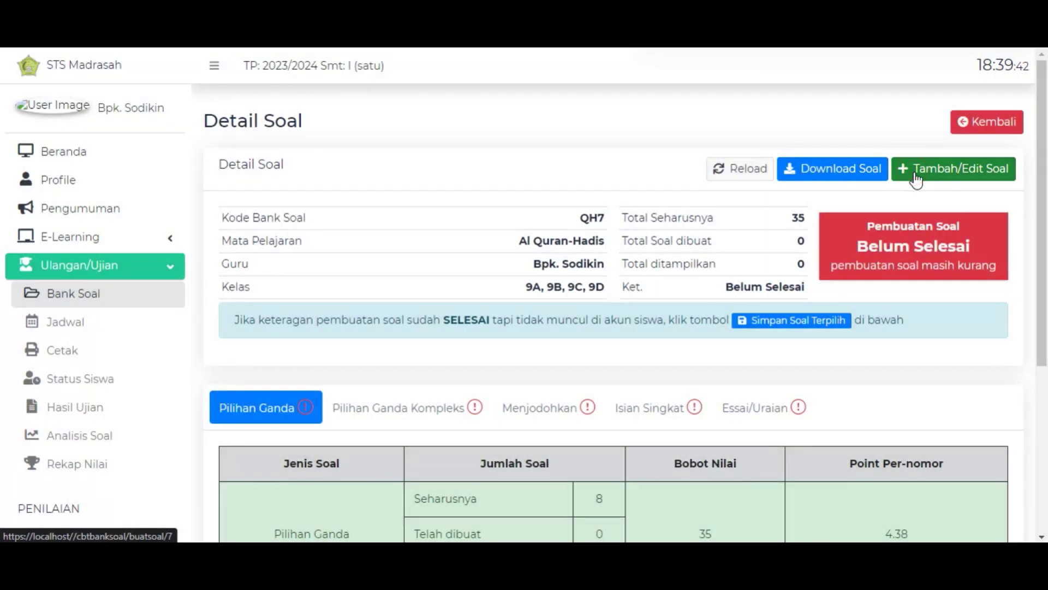
Open QH7's question editor, review the question-type tabs, and add Pilihan Ganda question 1.
{"action": "left_click", "coordinate": [916, 179]}
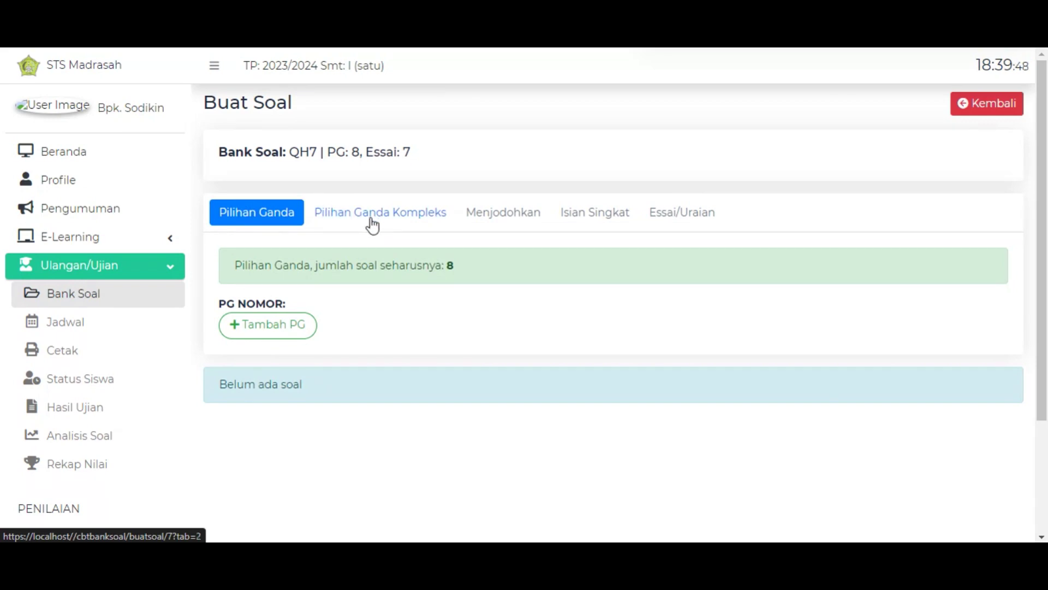
{"action": "left_click", "coordinate": [373, 224]}
{"action": "left_click", "coordinate": [498, 211]}
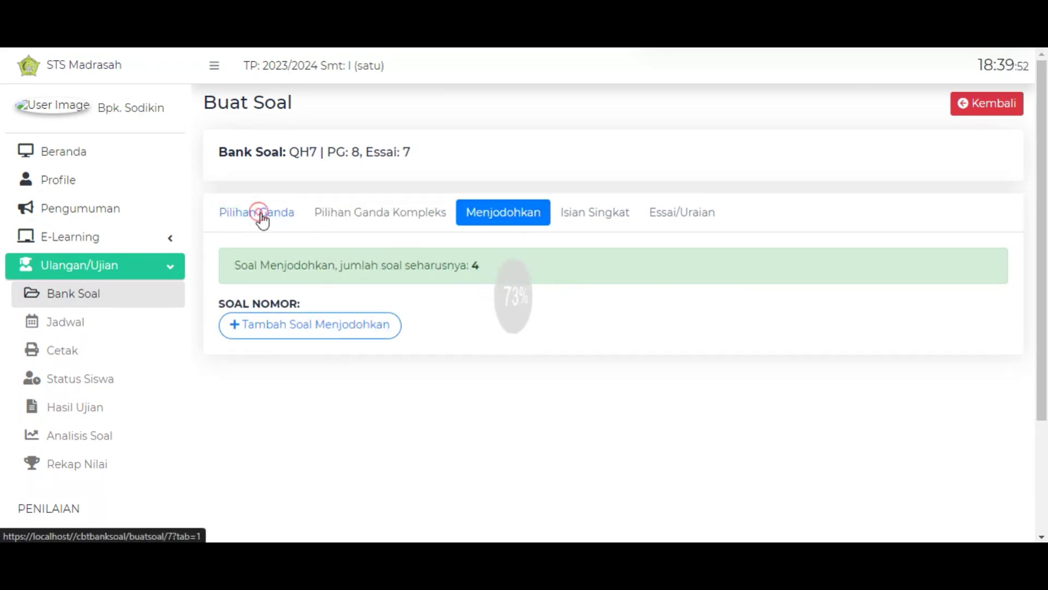
{"action": "left_click", "coordinate": [266, 215]}
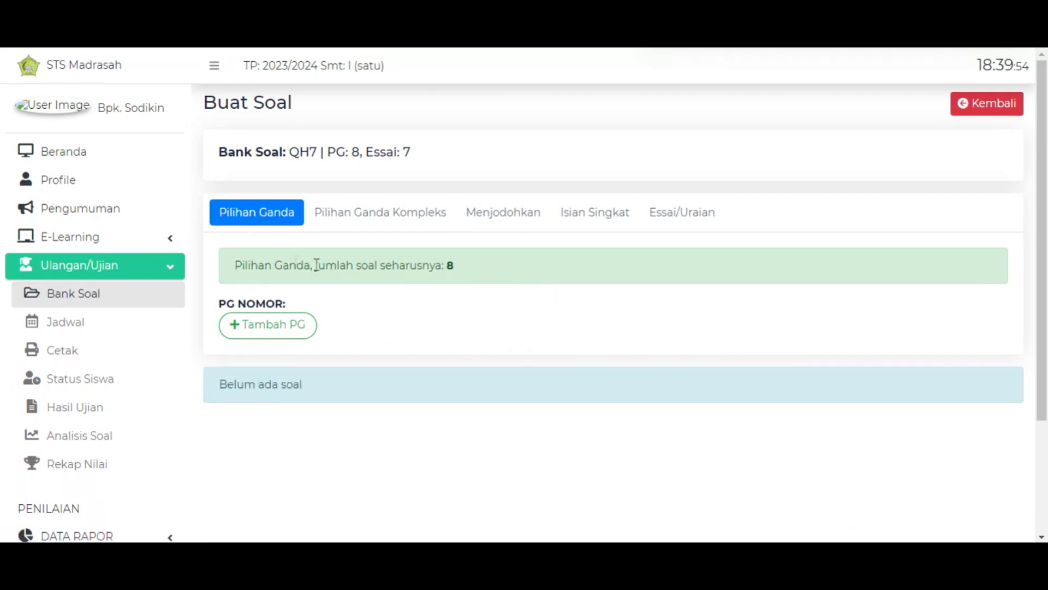
{"action": "left_click_drag", "start_coordinate": [237, 263], "coordinate": [509, 275]}
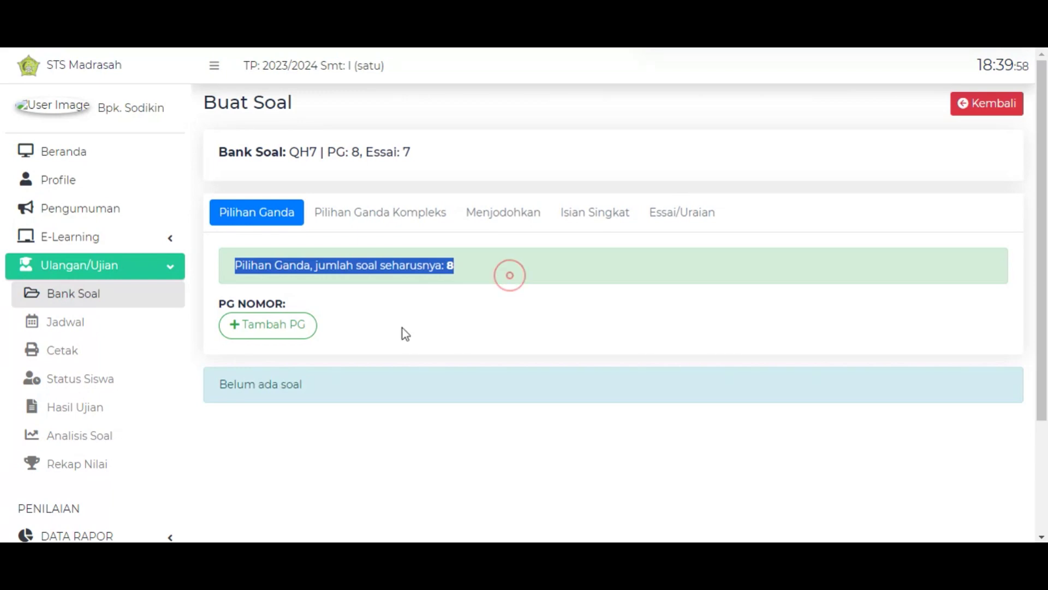
{"action": "left_click", "coordinate": [402, 329]}
{"action": "left_click", "coordinate": [286, 328]}
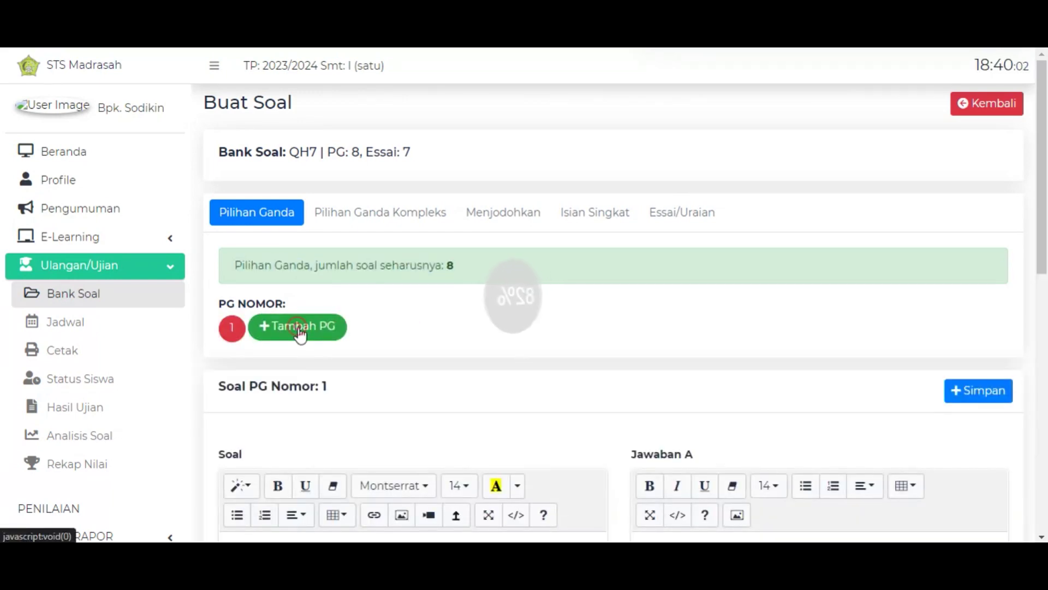
Add multiple-choice questions 2 through 8 with Tambah PG.
{"action": "left_click", "coordinate": [300, 334]}
{"action": "left_click", "coordinate": [350, 339]}
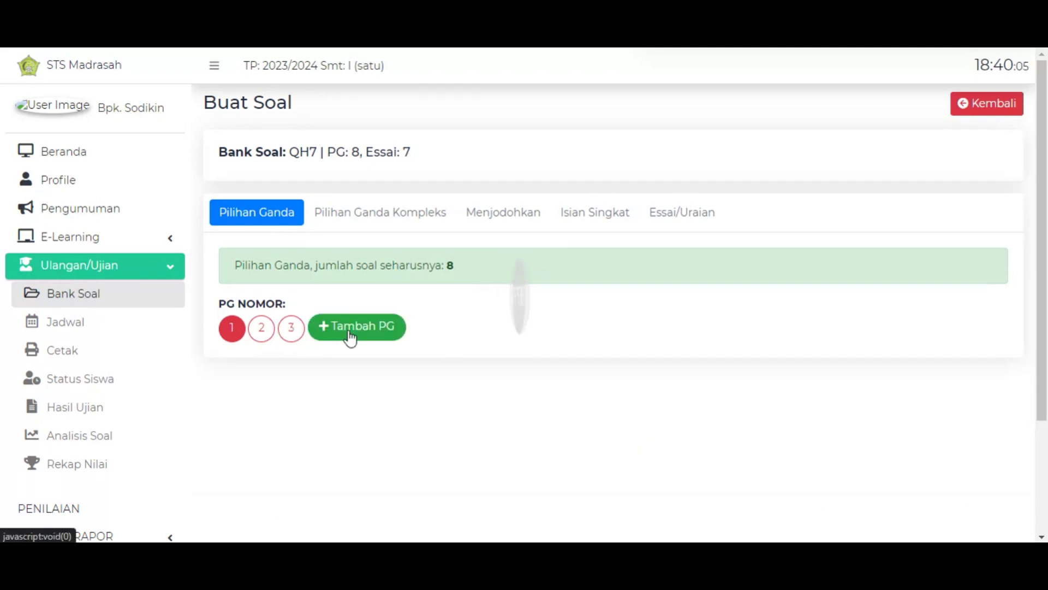
{"action": "left_click", "coordinate": [350, 334]}
{"action": "left_click", "coordinate": [403, 340]}
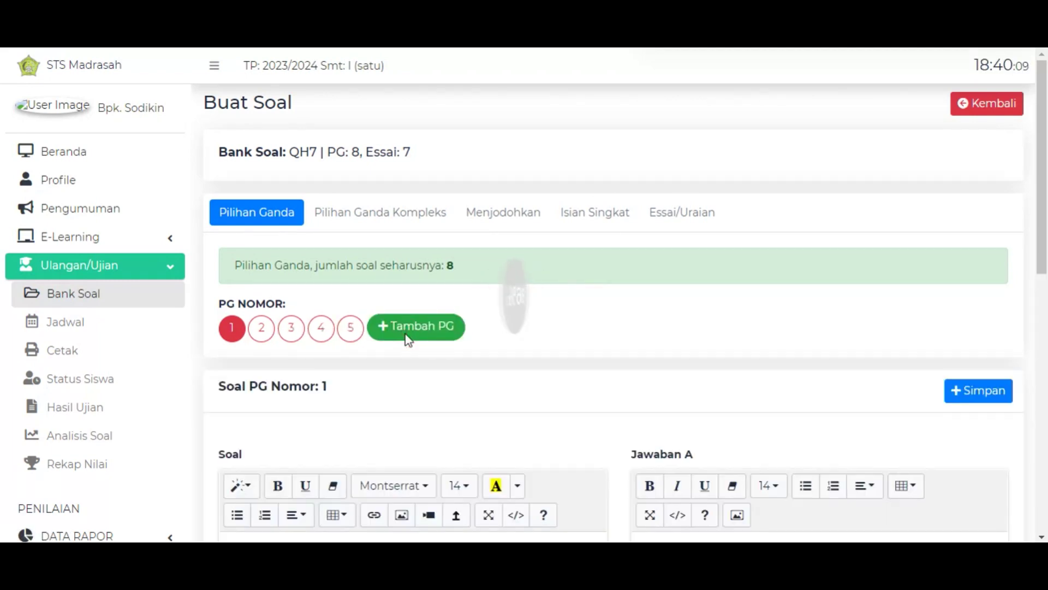
{"action": "left_click", "coordinate": [408, 339]}
{"action": "left_click", "coordinate": [428, 335]}
{"action": "left_click", "coordinate": [468, 339]}
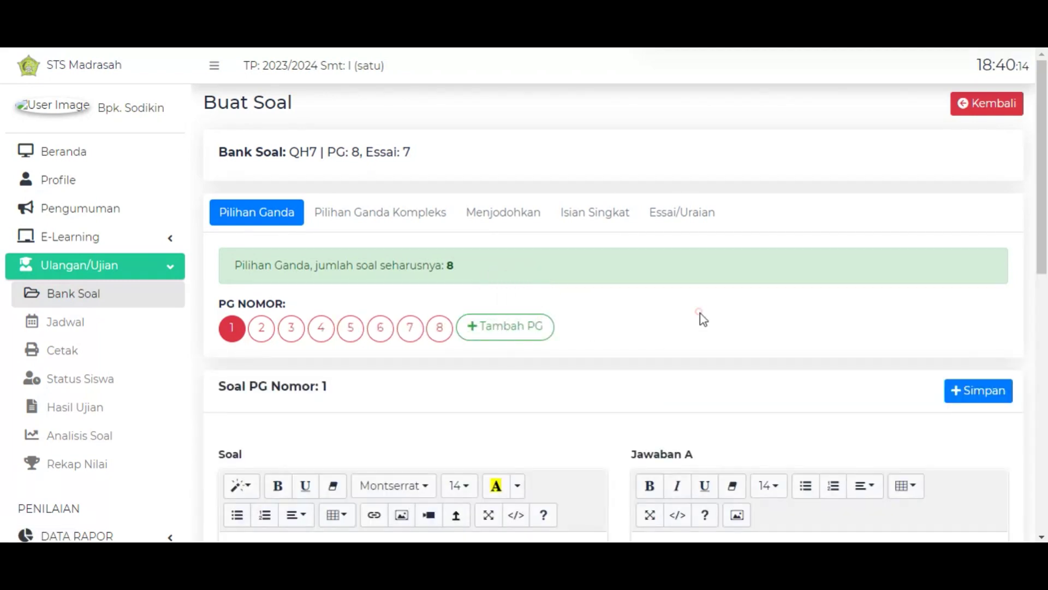
{"action": "scroll", "coordinate": [717, 247], "scroll_direction": "down", "scroll_amount": 2}
{"action": "scroll", "coordinate": [638, 266], "scroll_direction": "down", "scroll_amount": 2}
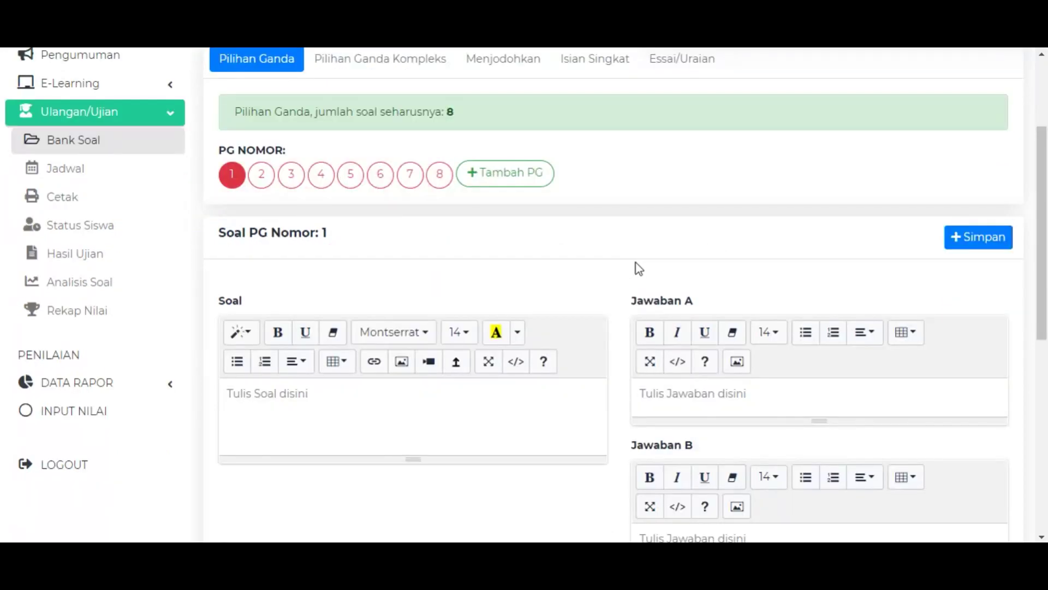
{"action": "scroll", "coordinate": [600, 204], "scroll_direction": "down", "scroll_amount": 3}
{"action": "scroll", "coordinate": [570, 215], "scroll_direction": "up", "scroll_amount": 2}
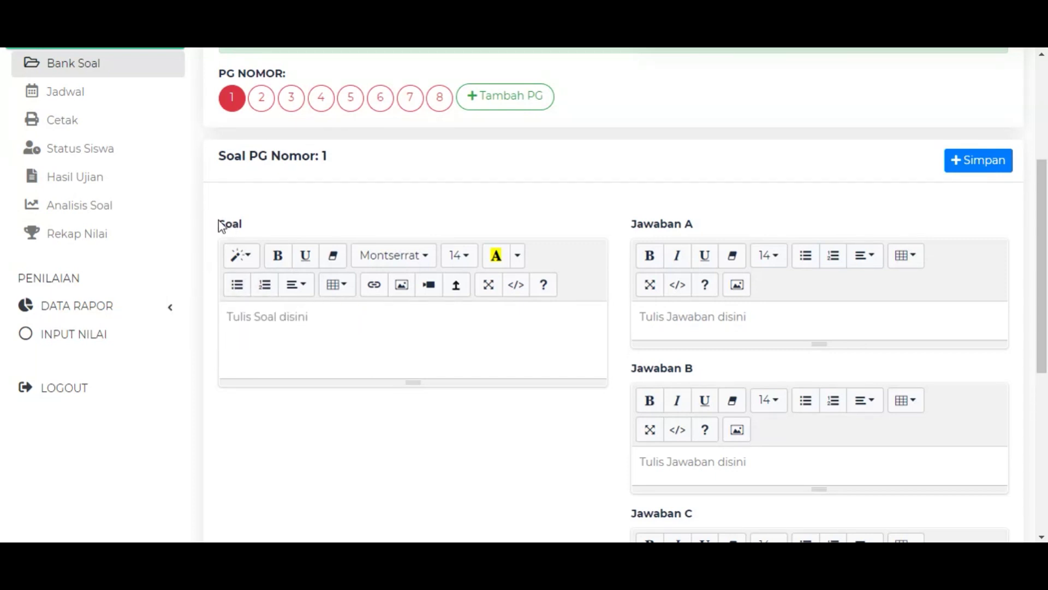
Check question 1's question and answer A–D editors and open the Jawaban Benar choices.
{"action": "left_click", "coordinate": [374, 339]}
{"action": "left_click", "coordinate": [732, 313]}
{"action": "scroll", "coordinate": [775, 388], "scroll_direction": "down", "scroll_amount": 2}
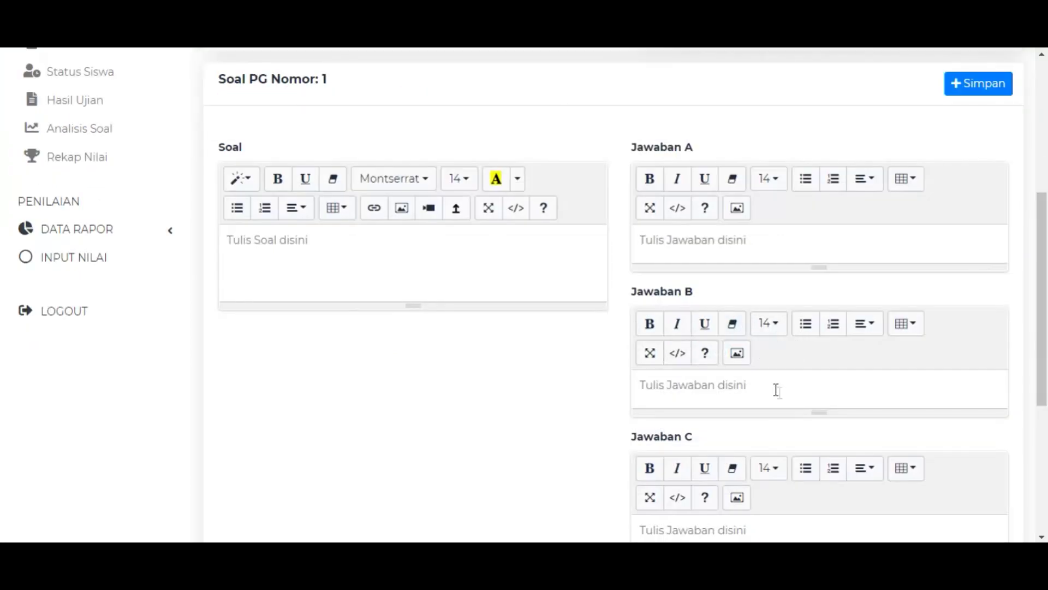
{"action": "scroll", "coordinate": [767, 398], "scroll_direction": "down", "scroll_amount": 3}
{"action": "left_click", "coordinate": [757, 387]}
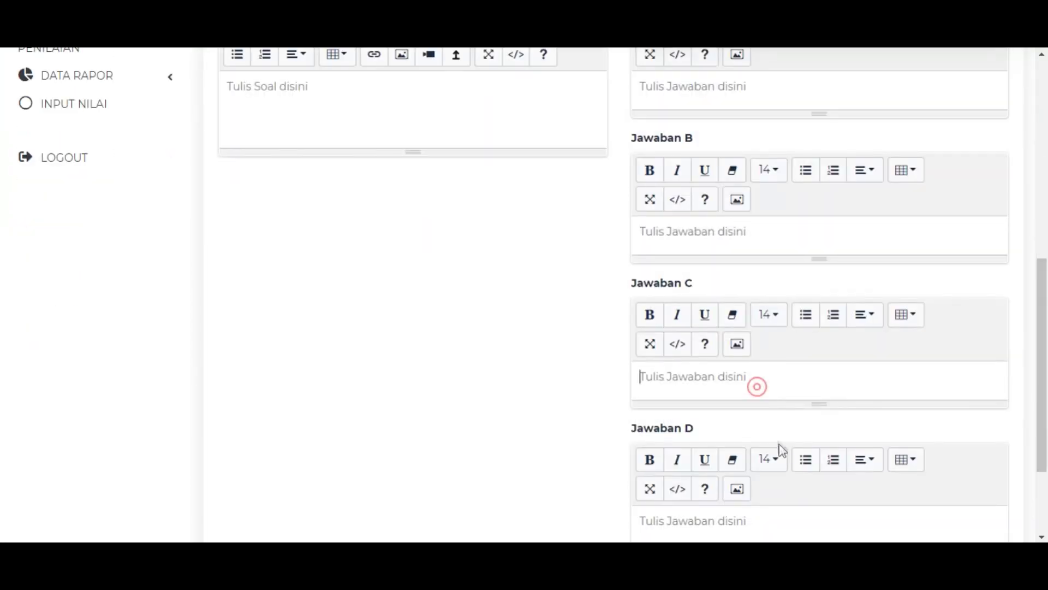
{"action": "scroll", "coordinate": [779, 445], "scroll_direction": "down", "scroll_amount": 2}
{"action": "left_click", "coordinate": [772, 439]}
{"action": "scroll", "coordinate": [797, 431], "scroll_direction": "down", "scroll_amount": 1}
{"action": "left_click", "coordinate": [852, 465]}
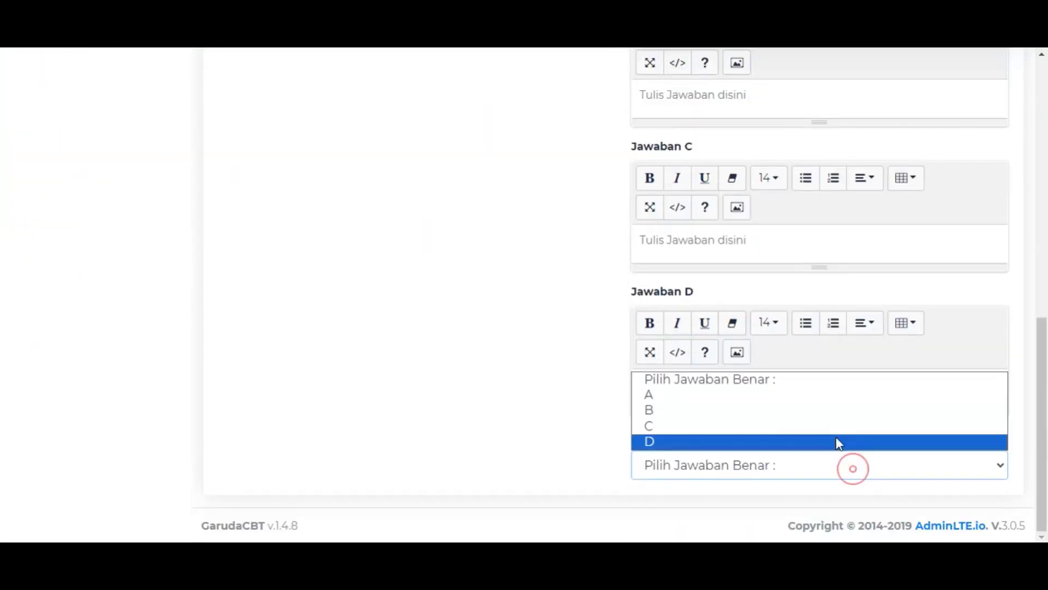
Mark A correct and enter question 'soal i' with answers 'jawaban A' and 'Jawaban B'.
{"action": "left_click", "coordinate": [699, 395]}
{"action": "scroll", "coordinate": [398, 328], "scroll_direction": "up", "scroll_amount": 7}
{"action": "left_click", "coordinate": [327, 332]}
{"action": "type", "text": "soal ini hanya contoh, bapak ibu bisa menyesuaikan dengan mapel masing-masing!"}
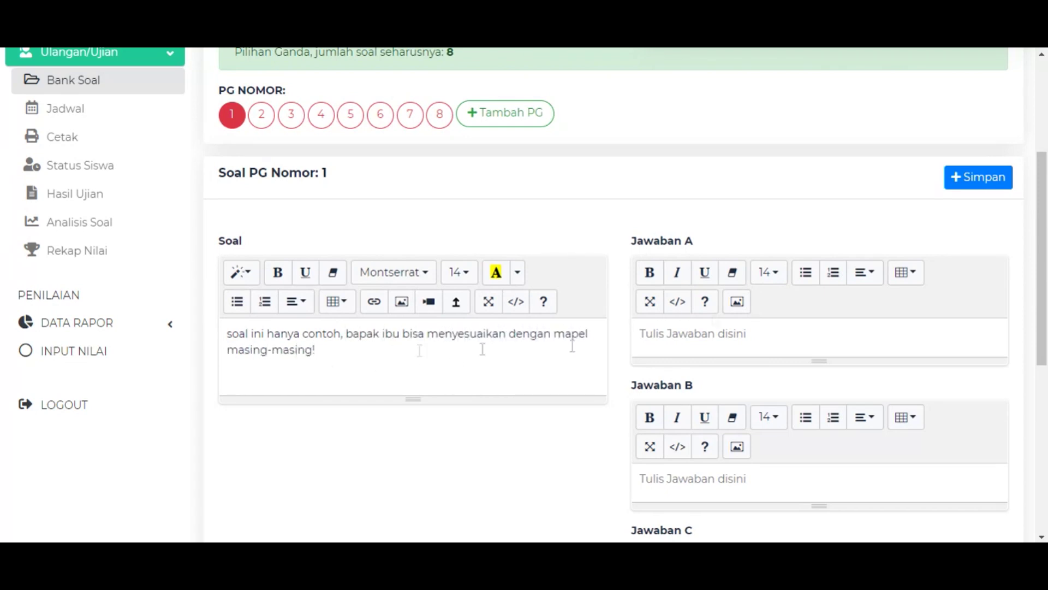
{"action": "left_click", "coordinate": [756, 332]}
{"action": "type", "text": "jawaban A"}
{"action": "left_click", "coordinate": [773, 491]}
{"action": "type", "text": "Jawaban B"}
Fill in 'Jawaban C' and 'Jawaban D' and save multiple-choice question 1.
{"action": "scroll", "coordinate": [772, 491], "scroll_direction": "down", "scroll_amount": 3}
{"action": "left_click", "coordinate": [765, 470]}
{"action": "type", "text": "Jawaban C"}
{"action": "scroll", "coordinate": [775, 425], "scroll_direction": "down", "scroll_amount": 2}
{"action": "scroll", "coordinate": [750, 393], "scroll_direction": "down", "scroll_amount": 2}
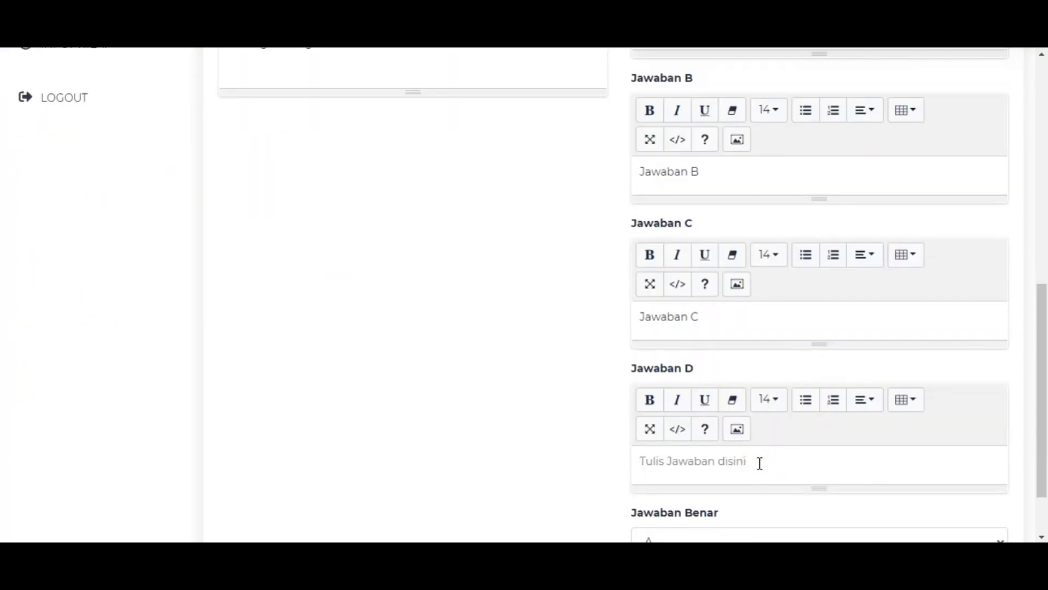
{"action": "left_click", "coordinate": [759, 461]}
{"action": "type", "text": "Jawaban D"}
{"action": "scroll", "coordinate": [753, 450], "scroll_direction": "down", "scroll_amount": 2}
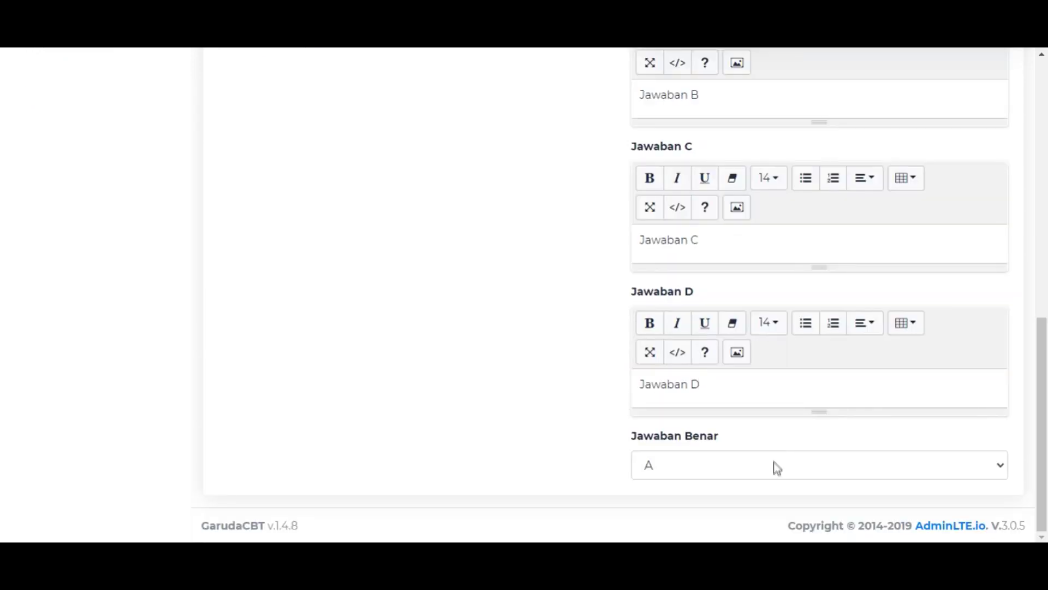
{"action": "scroll", "coordinate": [1016, 319], "scroll_direction": "up", "scroll_amount": 6}
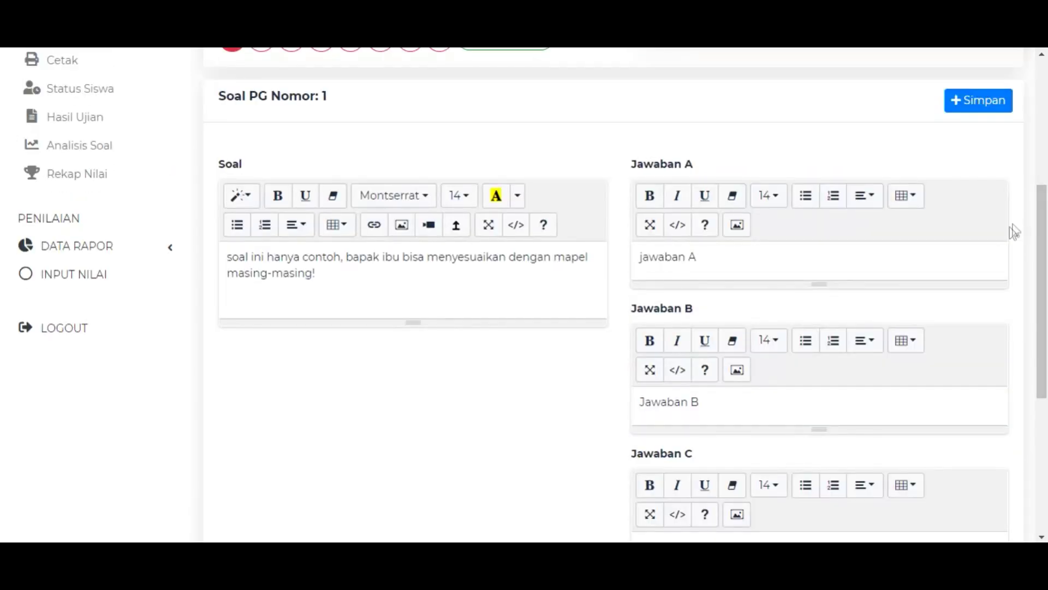
{"action": "scroll", "coordinate": [1017, 229], "scroll_direction": "down", "scroll_amount": 1}
{"action": "scroll", "coordinate": [991, 254], "scroll_direction": "up", "scroll_amount": 3}
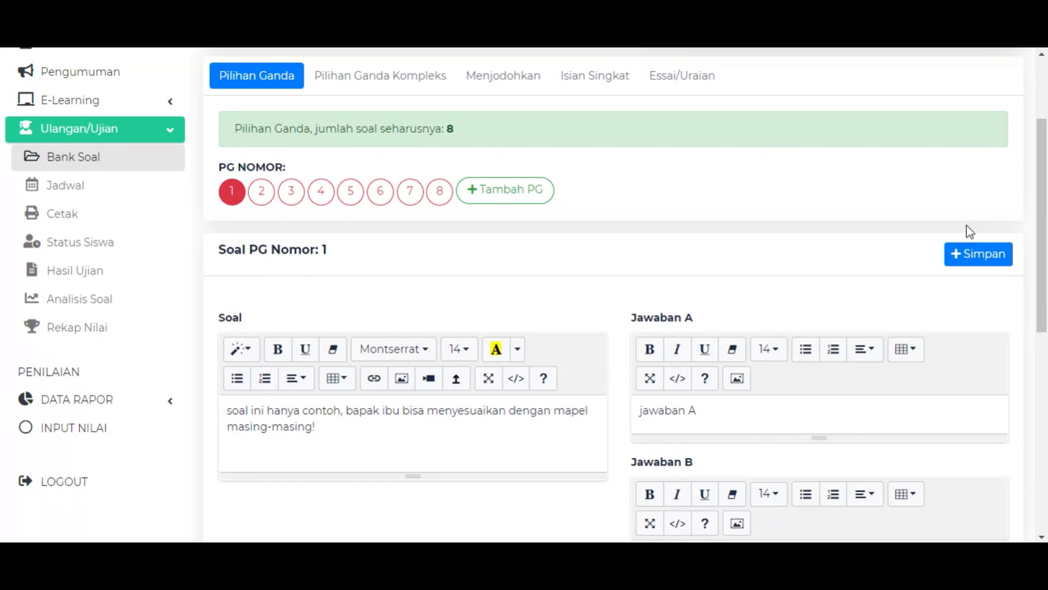
{"action": "left_click", "coordinate": [977, 266]}
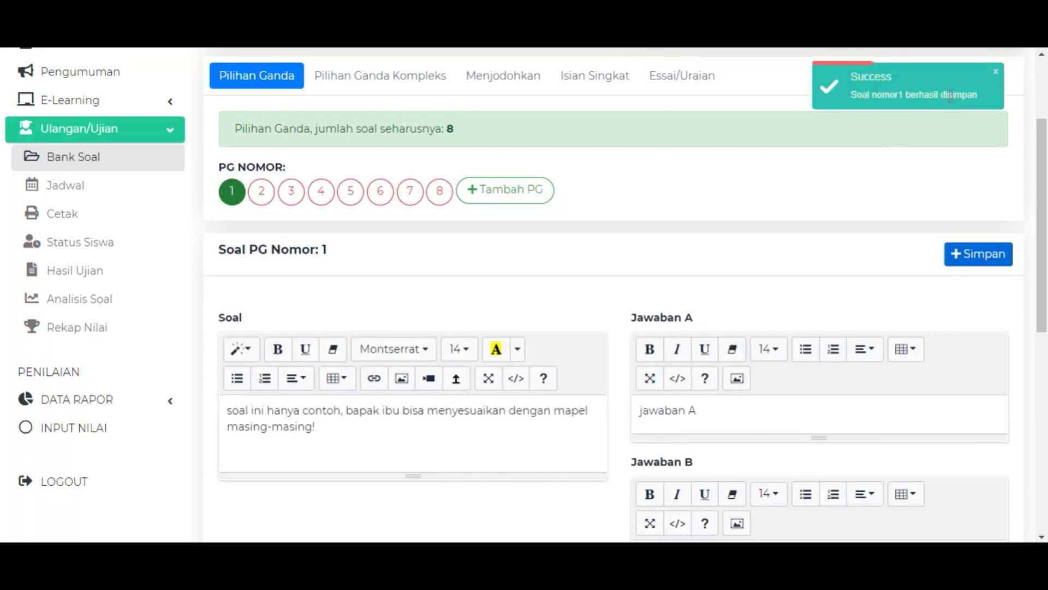
Work through and save multiple-choice questions 2 to 7.
{"action": "left_click", "coordinate": [906, 94]}
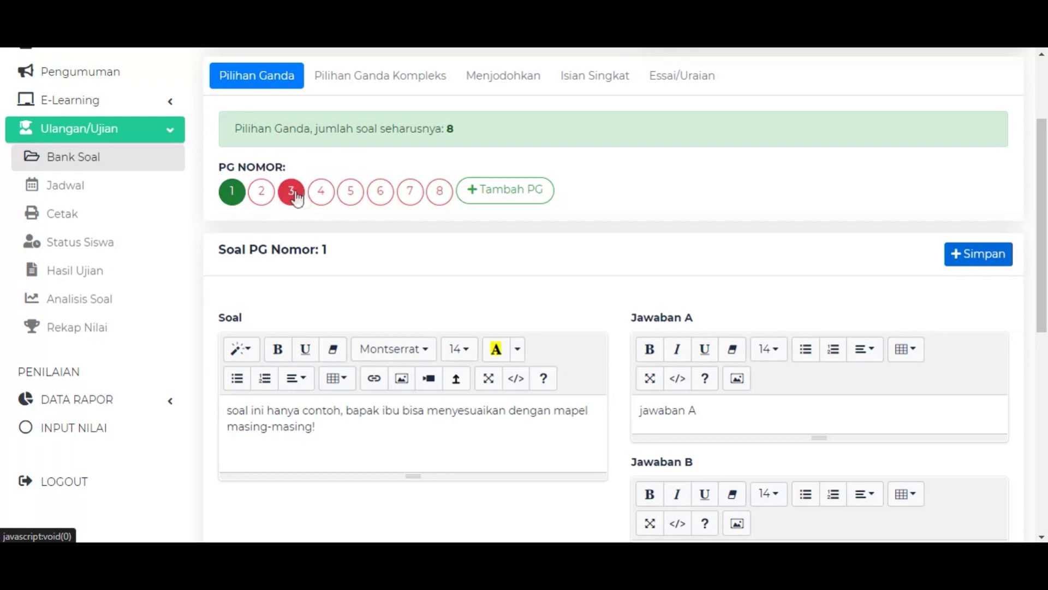
{"action": "left_click", "coordinate": [266, 200]}
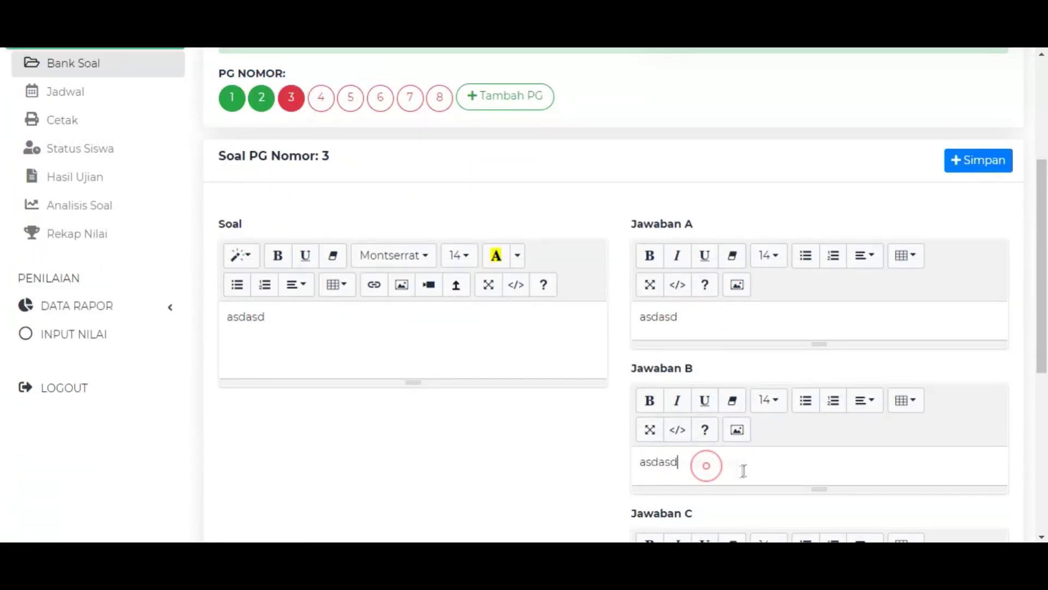
{"action": "scroll", "coordinate": [743, 471], "scroll_direction": "down", "scroll_amount": 7}
{"action": "left_click", "coordinate": [716, 390]}
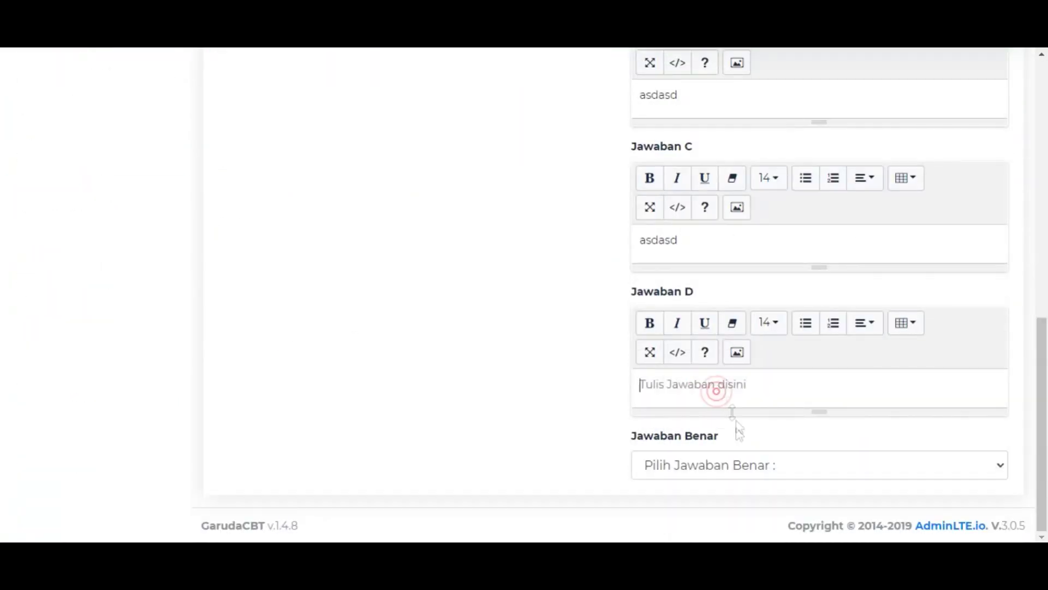
{"action": "scroll", "coordinate": [739, 430], "scroll_direction": "up", "scroll_amount": 10}
{"action": "left_click", "coordinate": [980, 261]}
{"action": "left_click", "coordinate": [286, 412]}
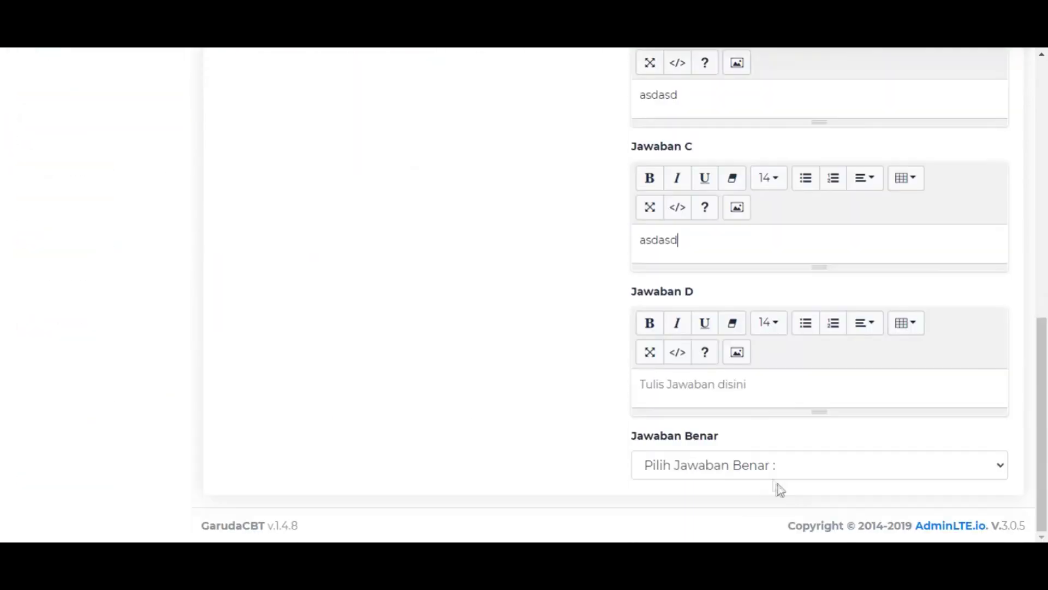
{"action": "left_click", "coordinate": [777, 486]}
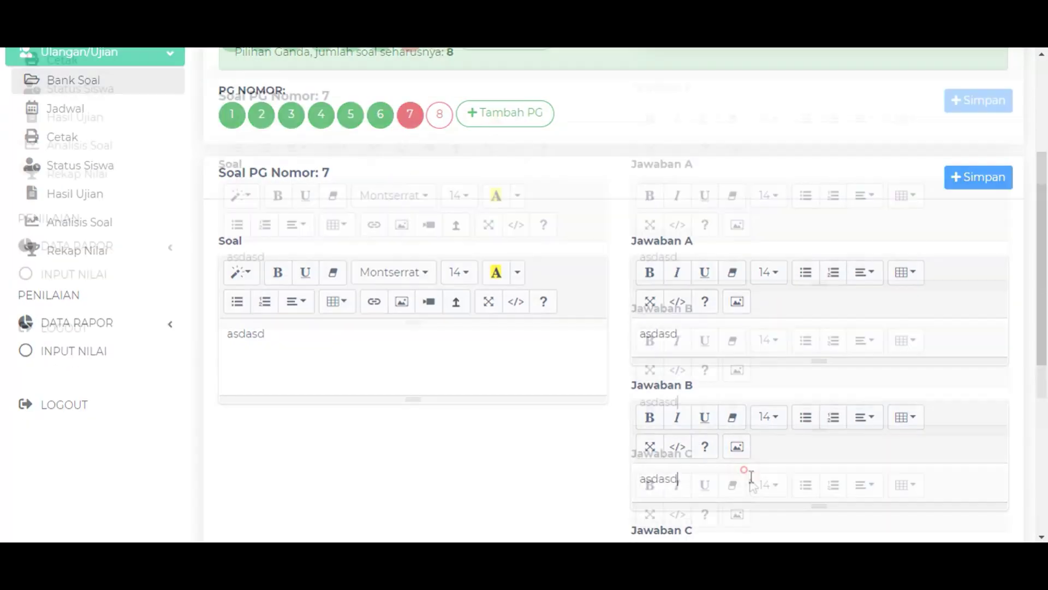
{"action": "left_click", "coordinate": [749, 464]}
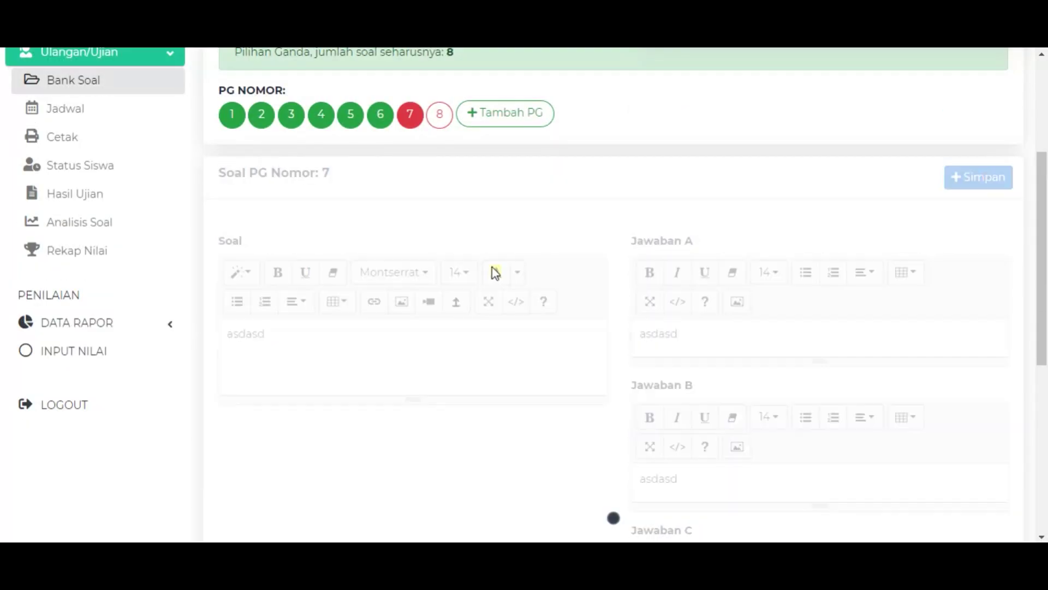
Write question 8 as 'Ini adalah socnto' with answers 'untuk jawaban A' to 'Untuk Jawaban D'.
{"action": "left_click", "coordinate": [346, 340]}
{"action": "type", "text": "Ini adalah socnto"}
{"action": "key", "text": "ctrl+a"}
{"action": "key", "text": "Right"}
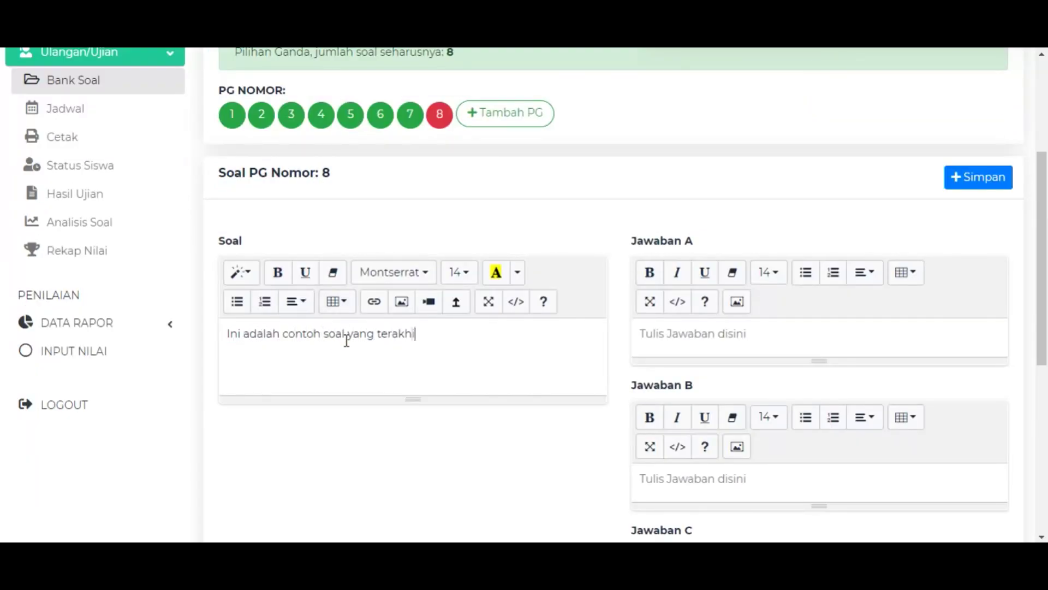
{"action": "left_click", "coordinate": [675, 330]}
{"action": "type", "text": "untuk jawaban A"}
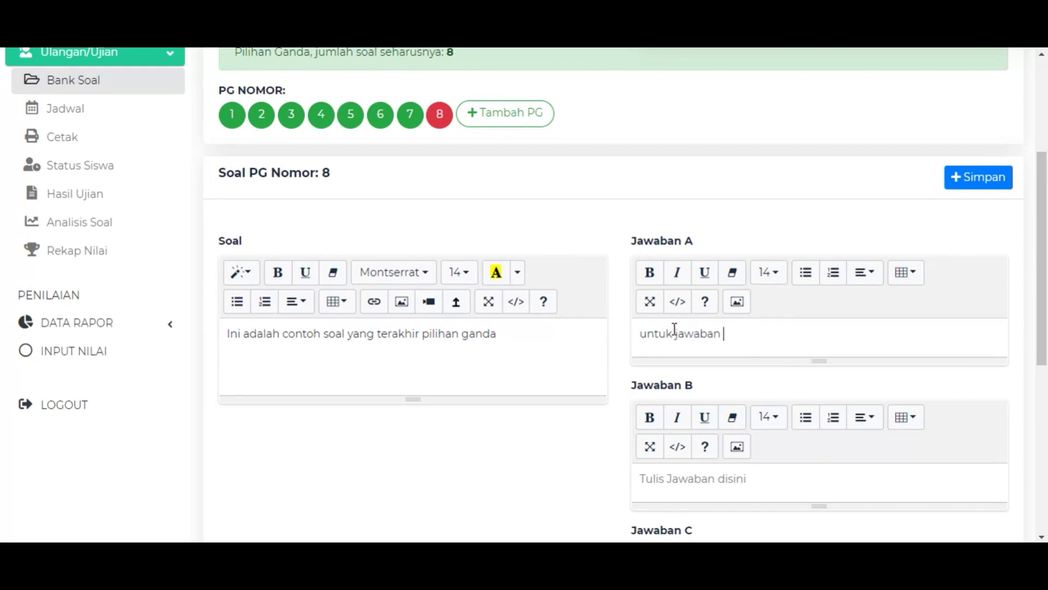
{"action": "scroll", "coordinate": [709, 333], "scroll_direction": "down", "scroll_amount": 1}
{"action": "left_click", "coordinate": [762, 401]}
{"action": "type", "text": "Untuk jawaban B"}
{"action": "scroll", "coordinate": [764, 396], "scroll_direction": "down", "scroll_amount": 2}
{"action": "left_click", "coordinate": [746, 389]}
{"action": "type", "text": "Untuk Jawaban C"}
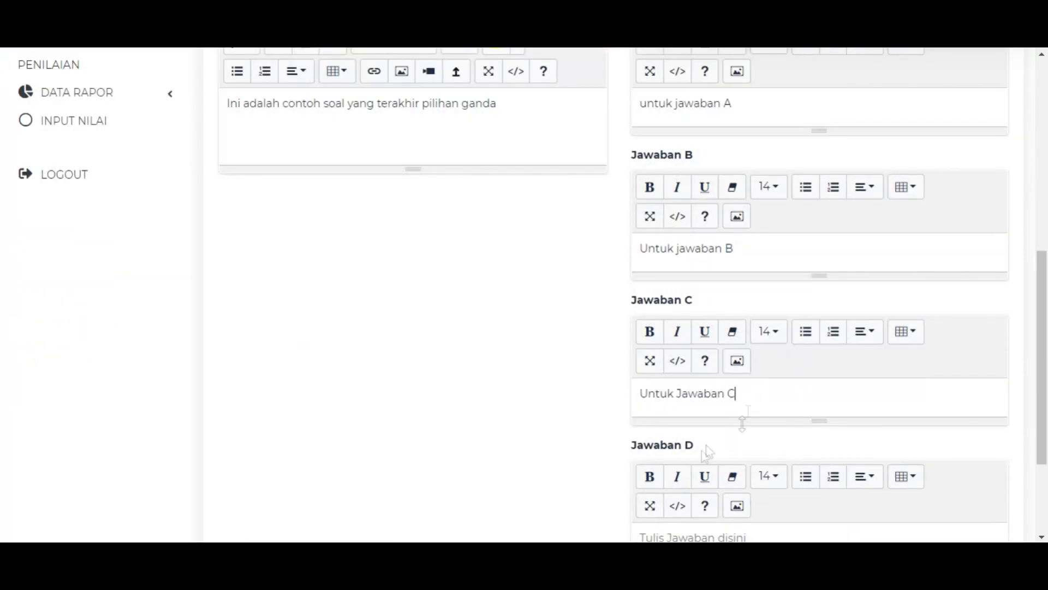
{"action": "scroll", "coordinate": [734, 476], "scroll_direction": "down", "scroll_amount": 1}
{"action": "left_click", "coordinate": [734, 476]}
{"action": "type", "text": "Untuk Jawaban D"}
Set C as question 8's correct answer and save it.
{"action": "scroll", "coordinate": [731, 475], "scroll_direction": "down", "scroll_amount": 1}
{"action": "left_click", "coordinate": [761, 469]}
{"action": "left_click", "coordinate": [697, 427]}
{"action": "scroll", "coordinate": [990, 299], "scroll_direction": "up", "scroll_amount": 7}
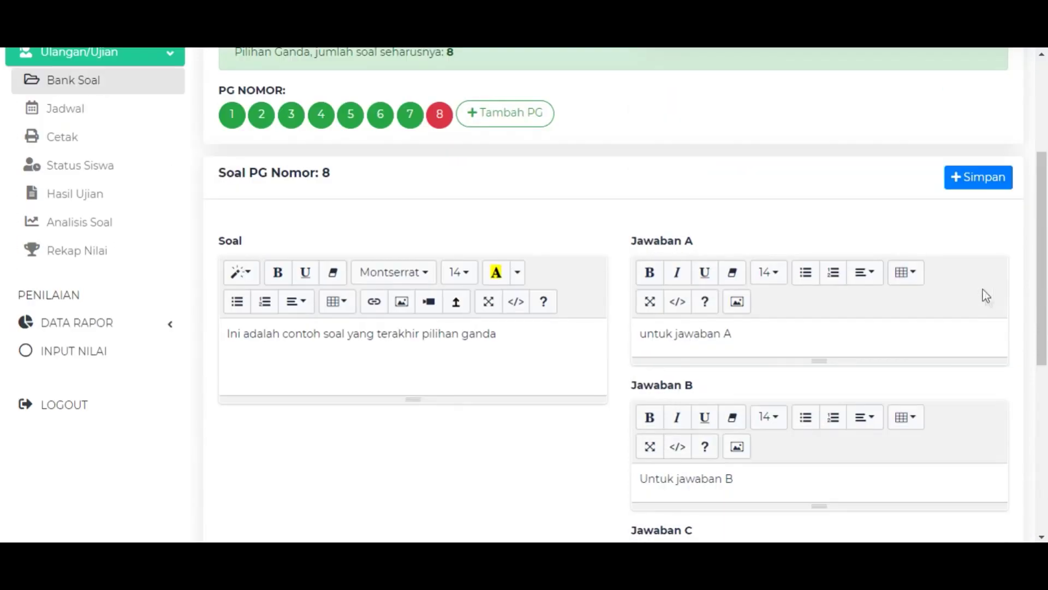
{"action": "scroll", "coordinate": [515, 239], "scroll_direction": "up", "scroll_amount": 1}
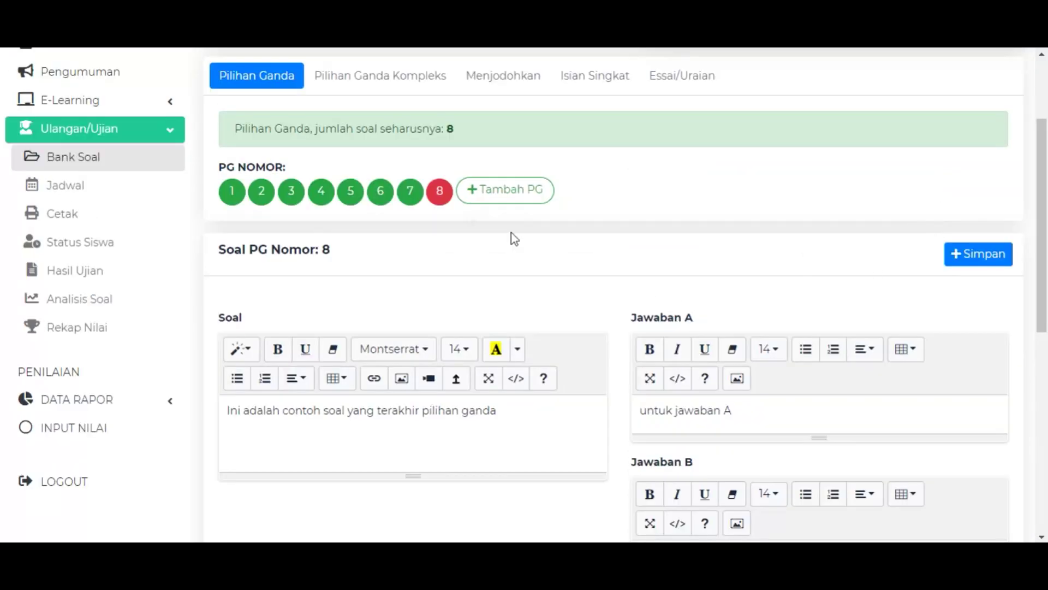
{"action": "left_click", "coordinate": [977, 261]}
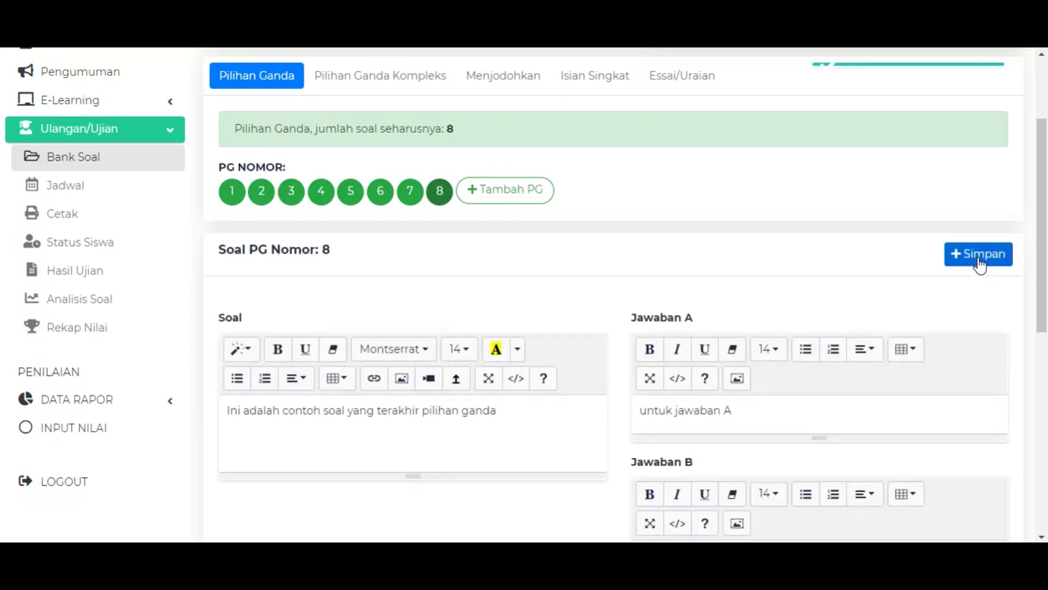
{"action": "scroll", "coordinate": [818, 162], "scroll_direction": "up", "scroll_amount": 1}
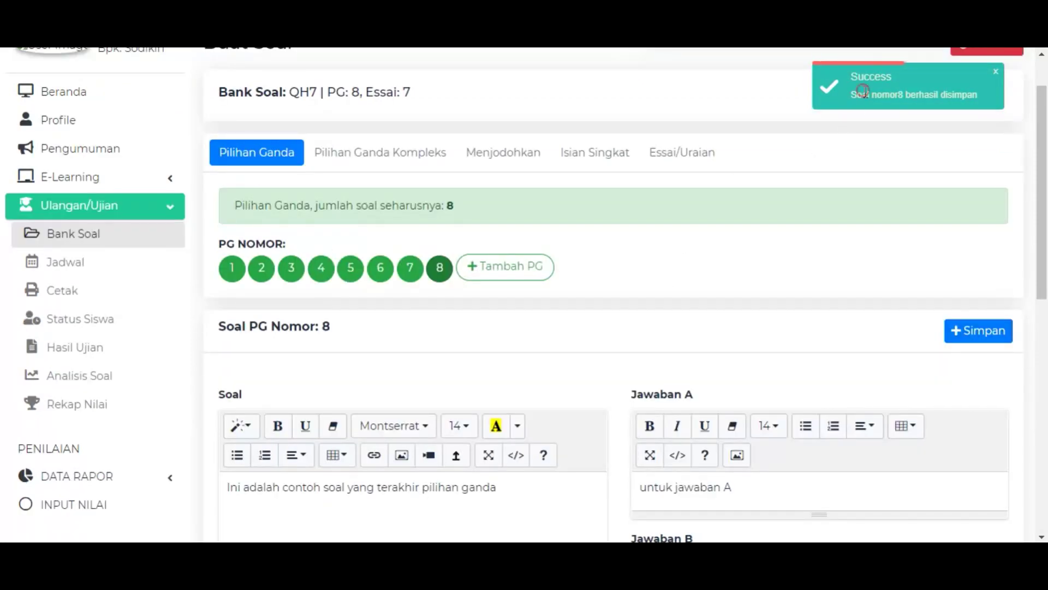
Open the Pilihan Ganda Kompleks section, check its required count of 8, and add the first two questions.
{"action": "left_click", "coordinate": [398, 160]}
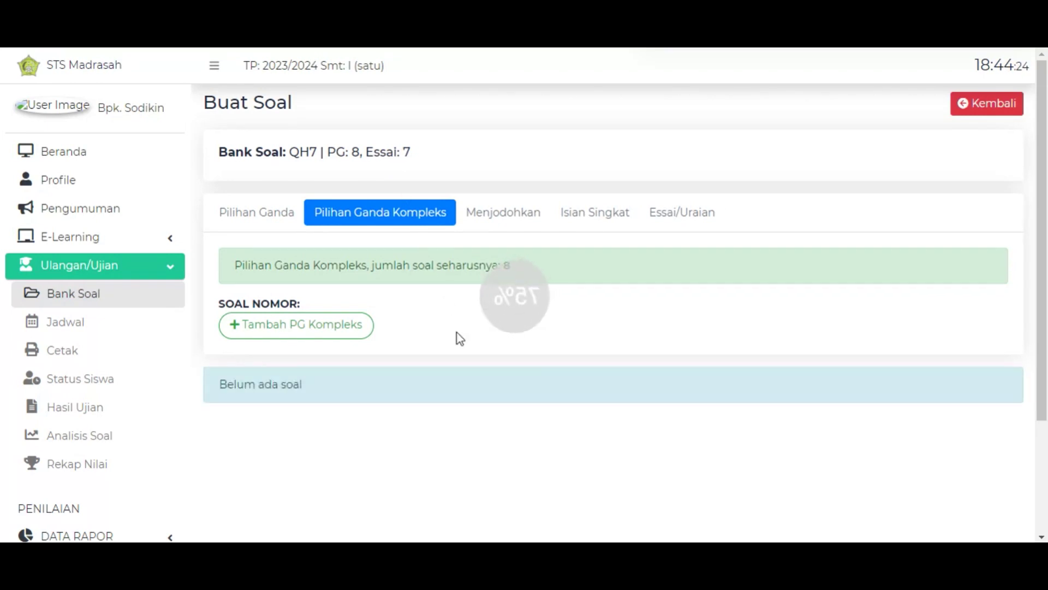
{"action": "left_click_drag", "start_coordinate": [234, 267], "coordinate": [261, 269]}
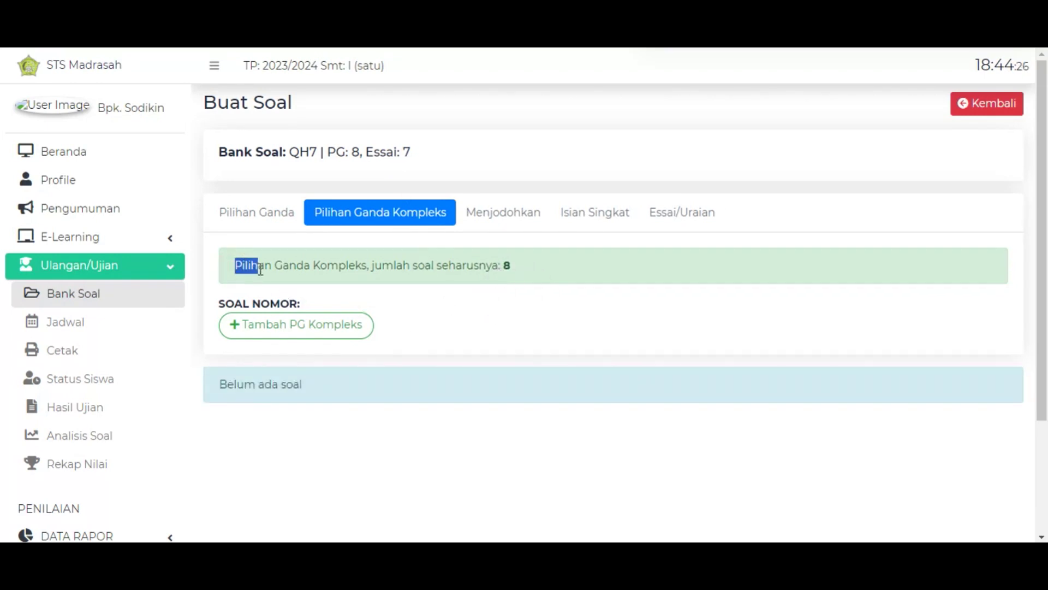
{"action": "left_click", "coordinate": [229, 265]}
{"action": "left_click_drag", "start_coordinate": [238, 271], "coordinate": [344, 273]}
{"action": "left_click", "coordinate": [410, 271]}
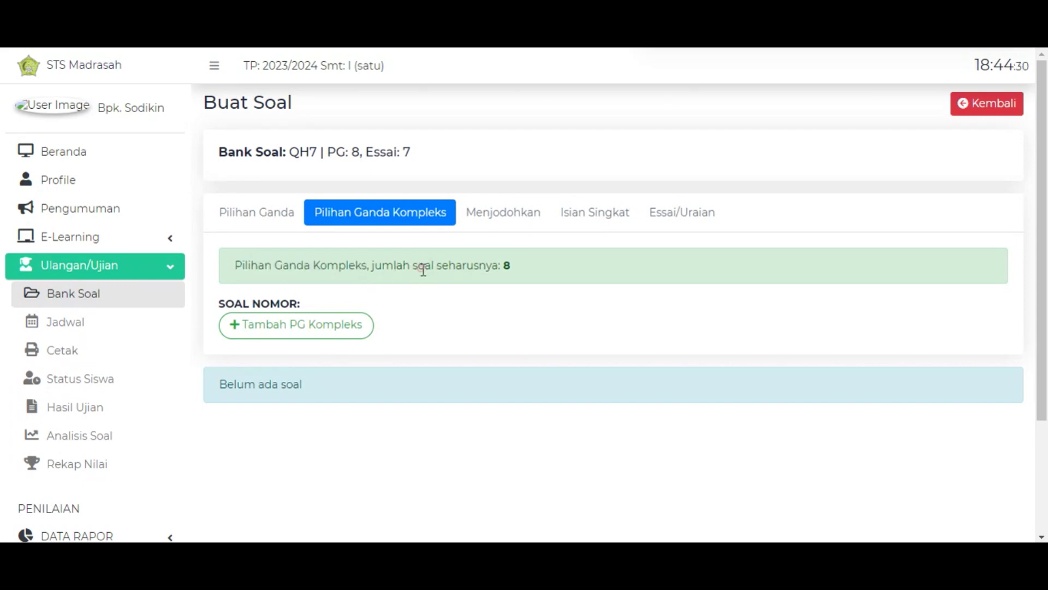
{"action": "left_click_drag", "start_coordinate": [423, 270], "coordinate": [491, 271]}
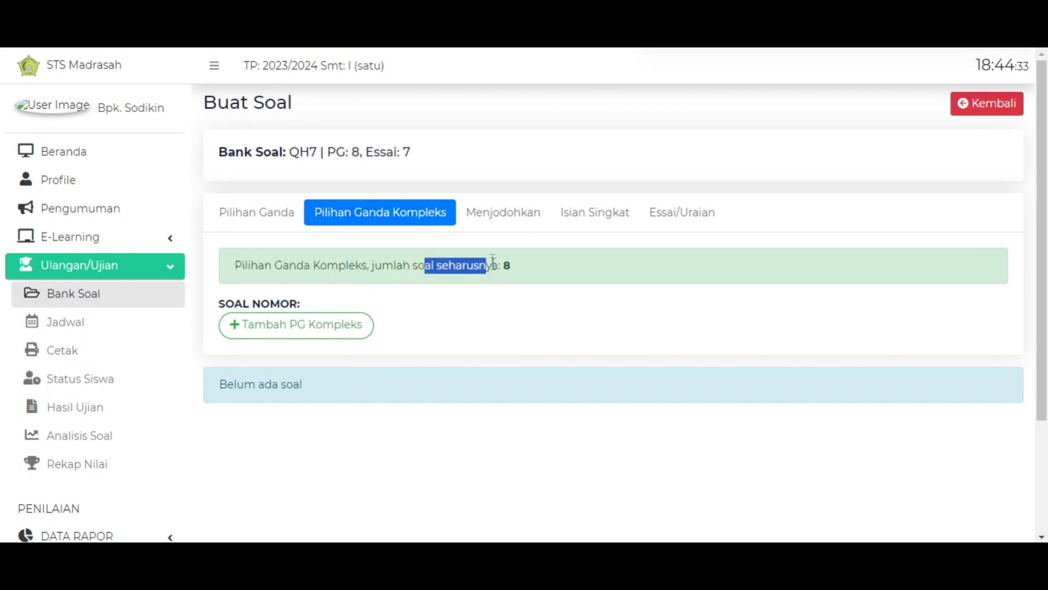
{"action": "left_click", "coordinate": [493, 266]}
{"action": "double_click", "coordinate": [506, 266]}
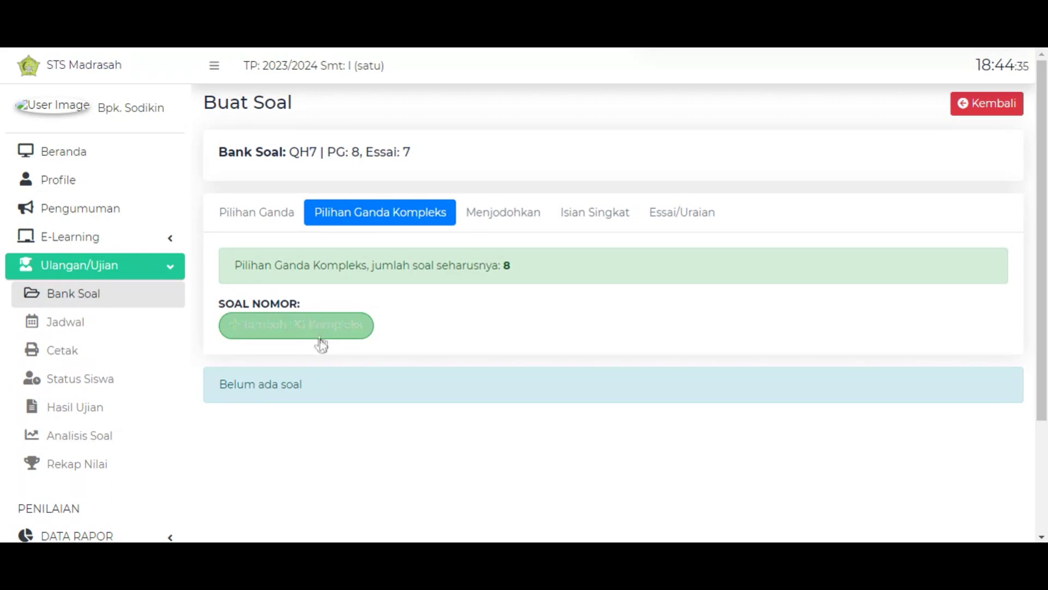
{"action": "left_click", "coordinate": [353, 327]}
{"action": "left_click", "coordinate": [355, 333]}
Add more complex multiple-choice question slots toward the required eight.
{"action": "left_click", "coordinate": [377, 333]}
{"action": "left_click", "coordinate": [393, 333]}
{"action": "left_click", "coordinate": [410, 334]}
{"action": "left_click", "coordinate": [440, 335]}
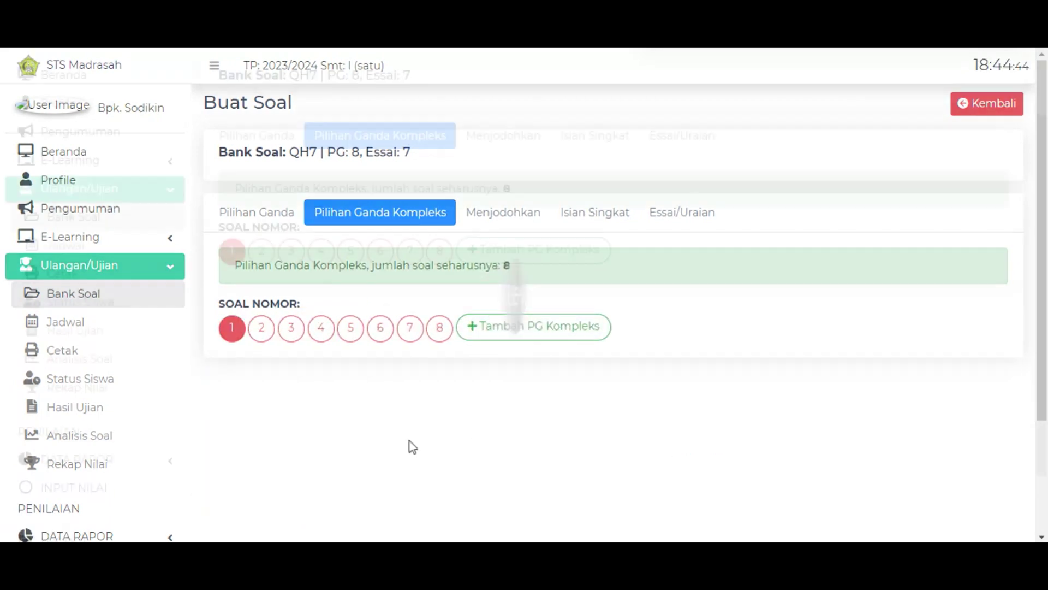
{"action": "scroll", "coordinate": [393, 266], "scroll_direction": "down", "scroll_amount": 3}
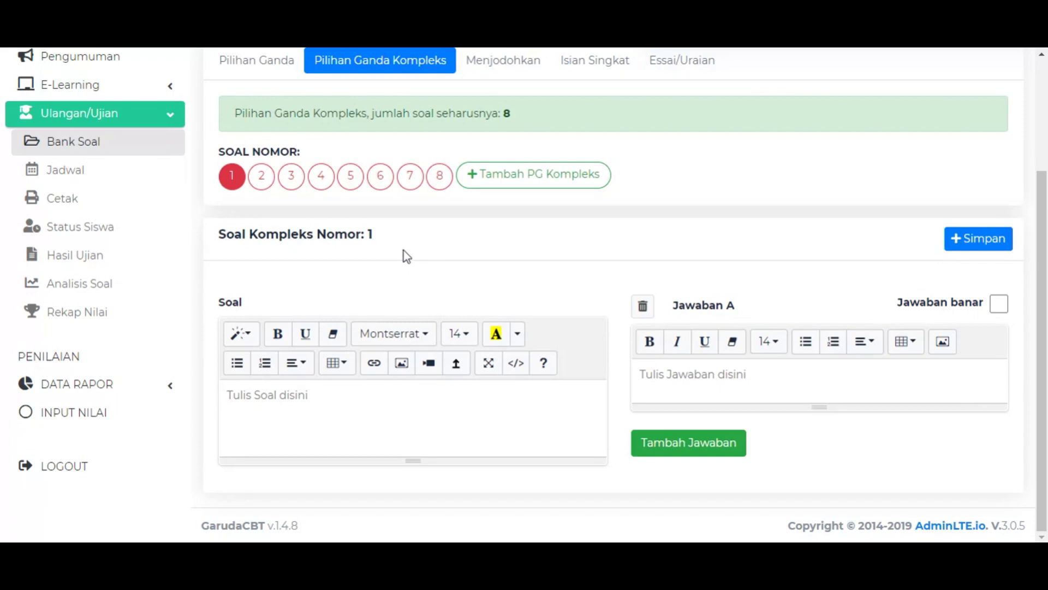
{"action": "scroll", "coordinate": [407, 248], "scroll_direction": "up", "scroll_amount": 3}
{"action": "scroll", "coordinate": [431, 278], "scroll_direction": "down", "scroll_amount": 3}
Write question 1 as 'Berikut adalah contoh soal untuk komplex' and add answer options A to D.
{"action": "type", "text": "Berikut ada"}
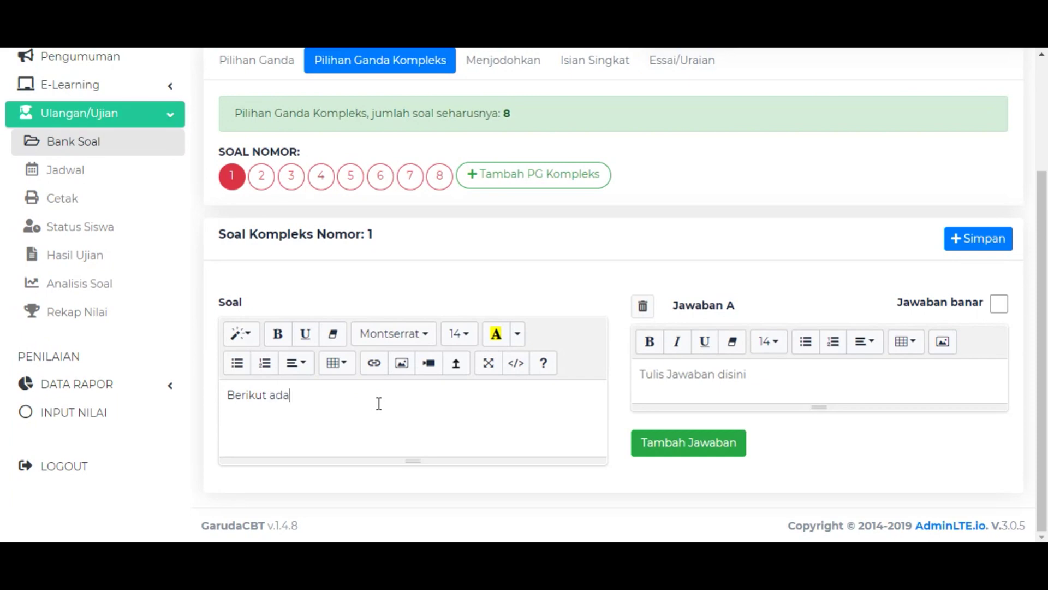
{"action": "type", "text": "lah contoh soal untuk komplex"}
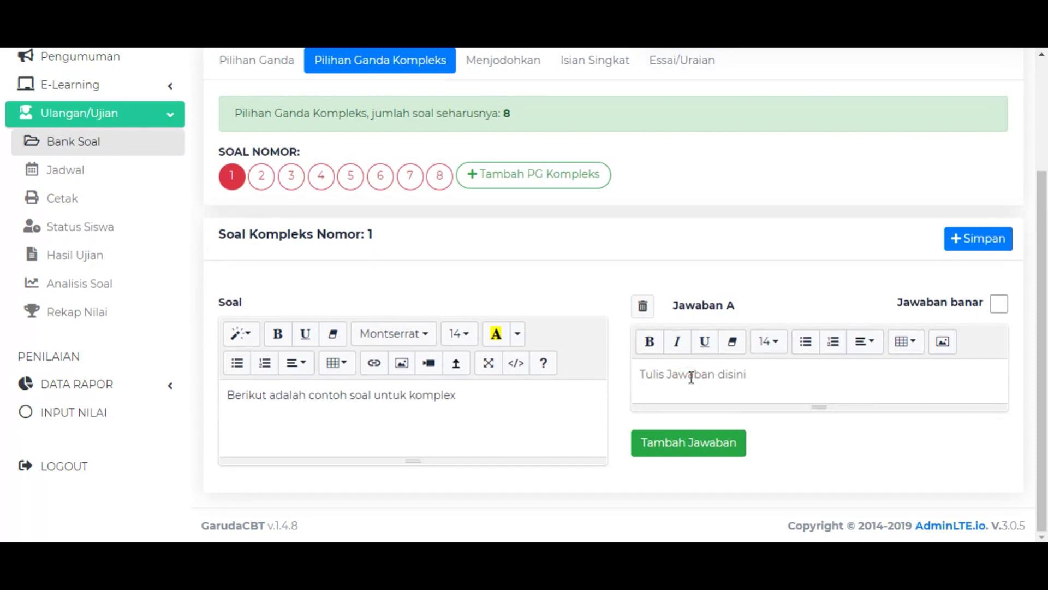
{"action": "left_click", "coordinate": [691, 378]}
{"action": "left_click", "coordinate": [727, 441]}
{"action": "scroll", "coordinate": [736, 424], "scroll_direction": "down", "scroll_amount": 1}
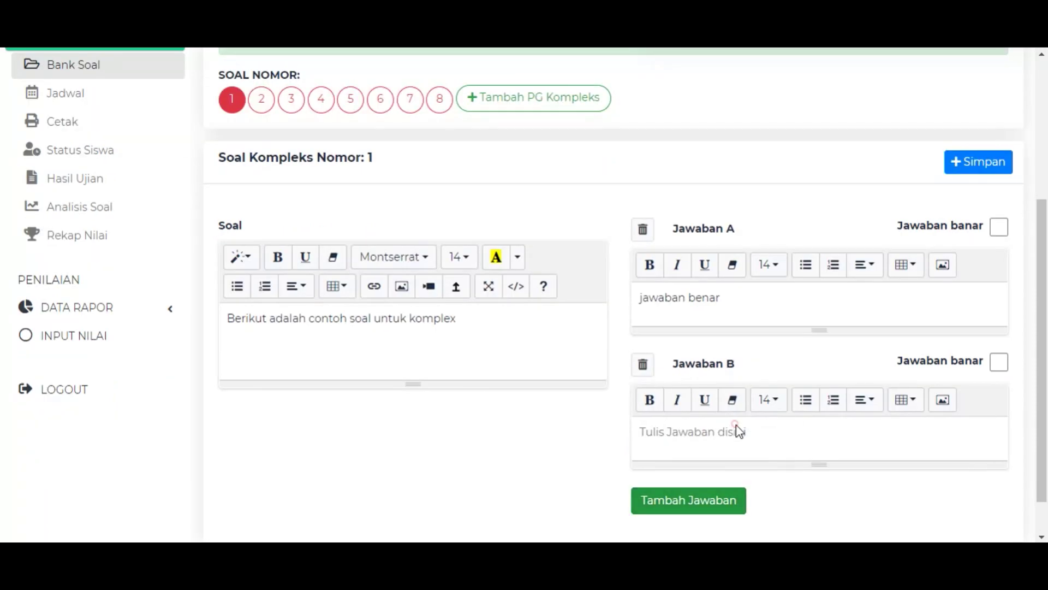
{"action": "type", "text": "J"}
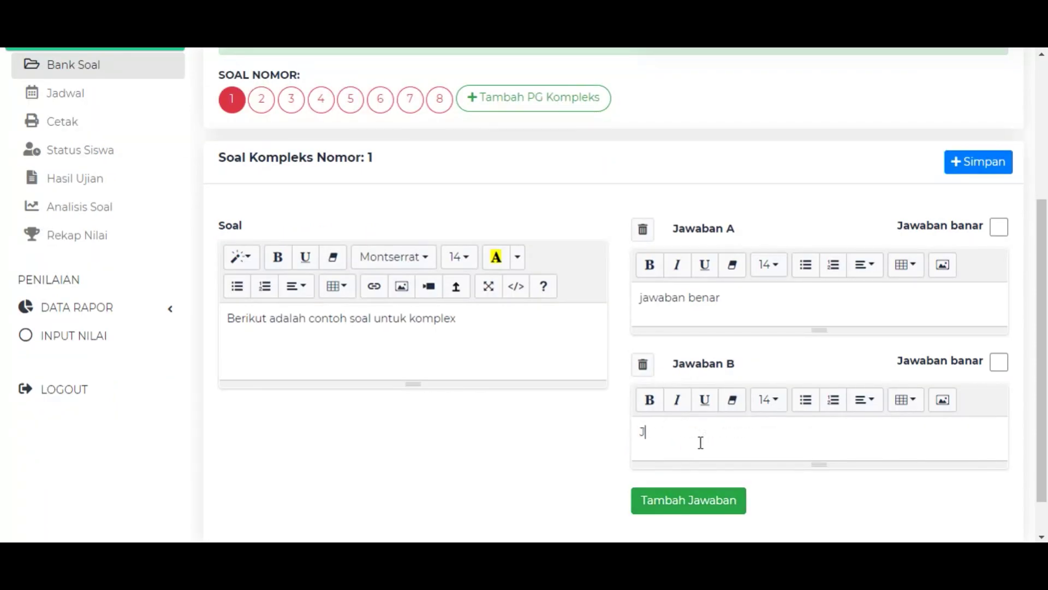
{"action": "left_click", "coordinate": [732, 500]}
{"action": "scroll", "coordinate": [726, 485], "scroll_direction": "down", "scroll_amount": 3}
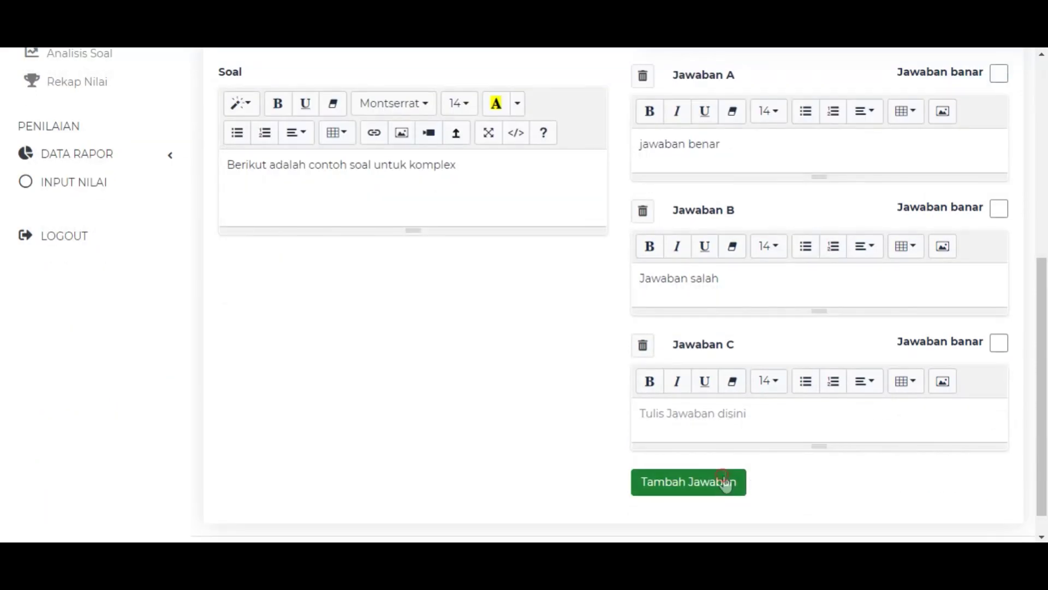
{"action": "left_click", "coordinate": [725, 484]}
Fill in the 'jawaban' answer texts for options C and D.
{"action": "left_click", "coordinate": [707, 409]}
{"action": "type", "text": "jawaba"}
{"action": "key", "text": "BackSpace"}
{"action": "key", "text": "BackSpace"}
{"action": "key", "text": "BackSpace"}
{"action": "key", "text": "BackSpace"}
{"action": "key", "text": "BackSpace"}
{"action": "key", "text": "BackSpace"}
{"action": "type", "text": "jawaban"}
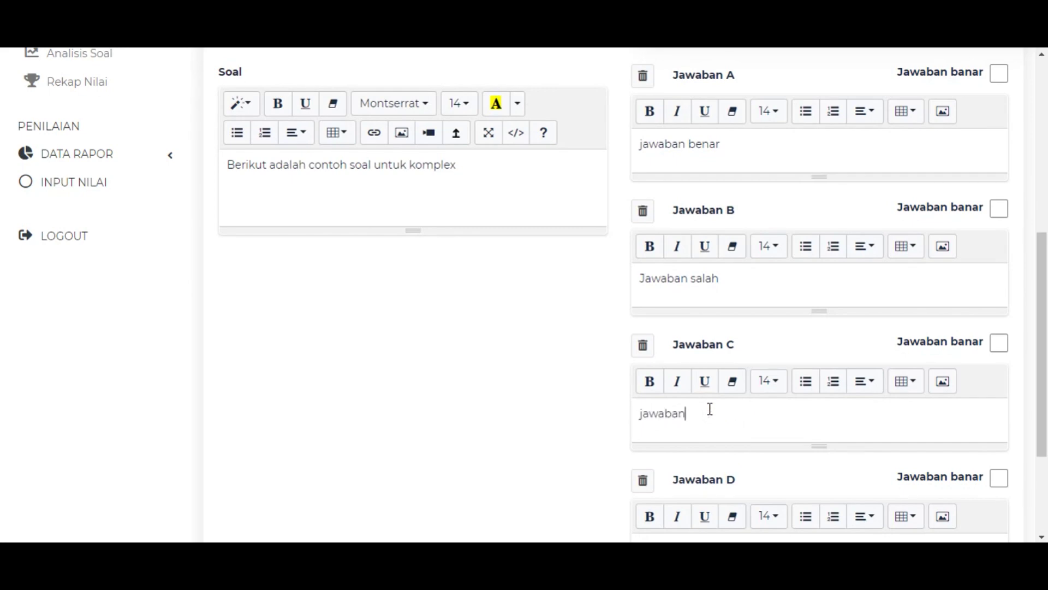
{"action": "scroll", "coordinate": [709, 437], "scroll_direction": "down", "scroll_amount": 2}
{"action": "left_click", "coordinate": [726, 474]}
{"action": "type", "text": "jawaban salah"}
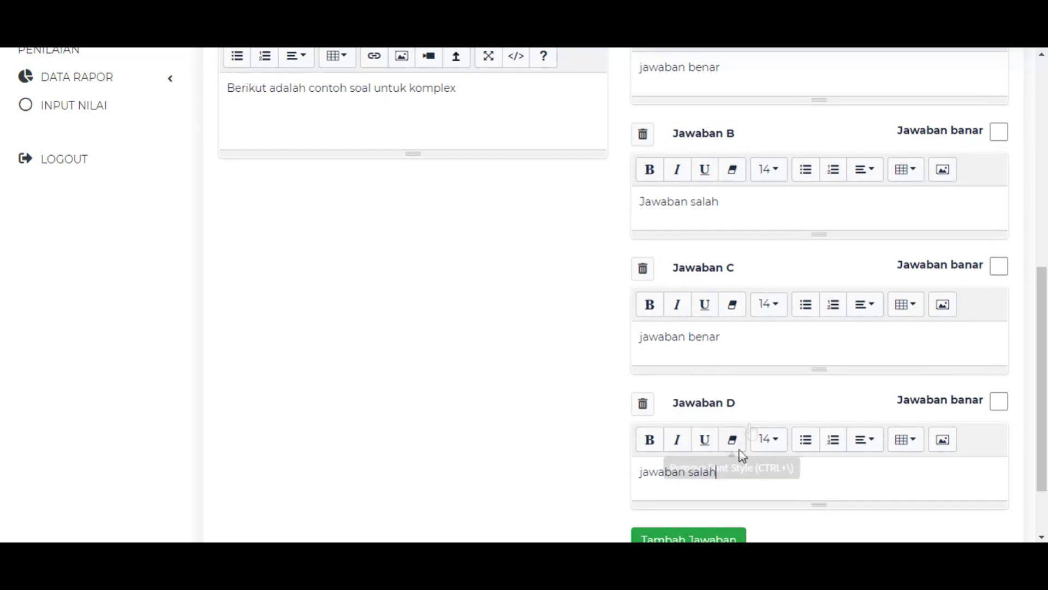
{"action": "scroll", "coordinate": [792, 352], "scroll_direction": "up", "scroll_amount": 2}
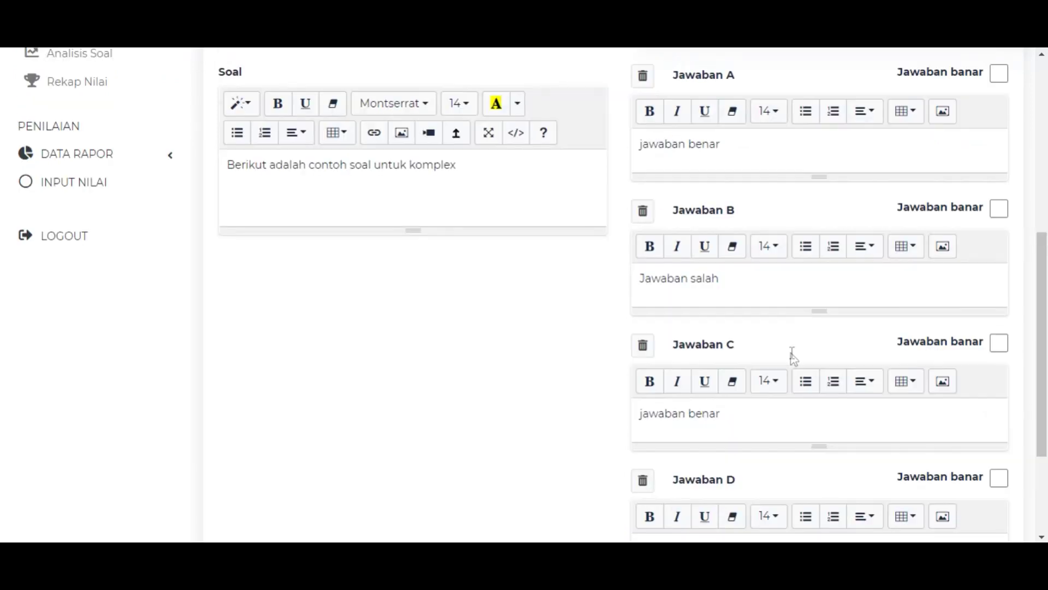
{"action": "scroll", "coordinate": [818, 310], "scroll_direction": "up", "scroll_amount": 2}
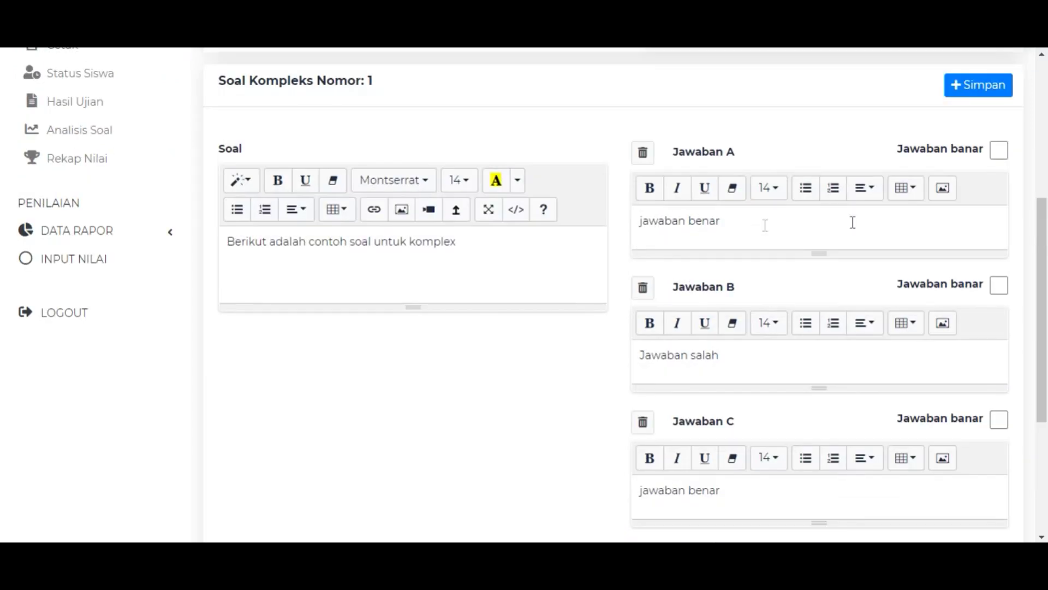
Mark answers A and C as correct and save complex question 1.
{"action": "left_click", "coordinate": [1000, 151]}
{"action": "scroll", "coordinate": [980, 267], "scroll_direction": "down", "scroll_amount": 4}
{"action": "left_click", "coordinate": [1002, 267]}
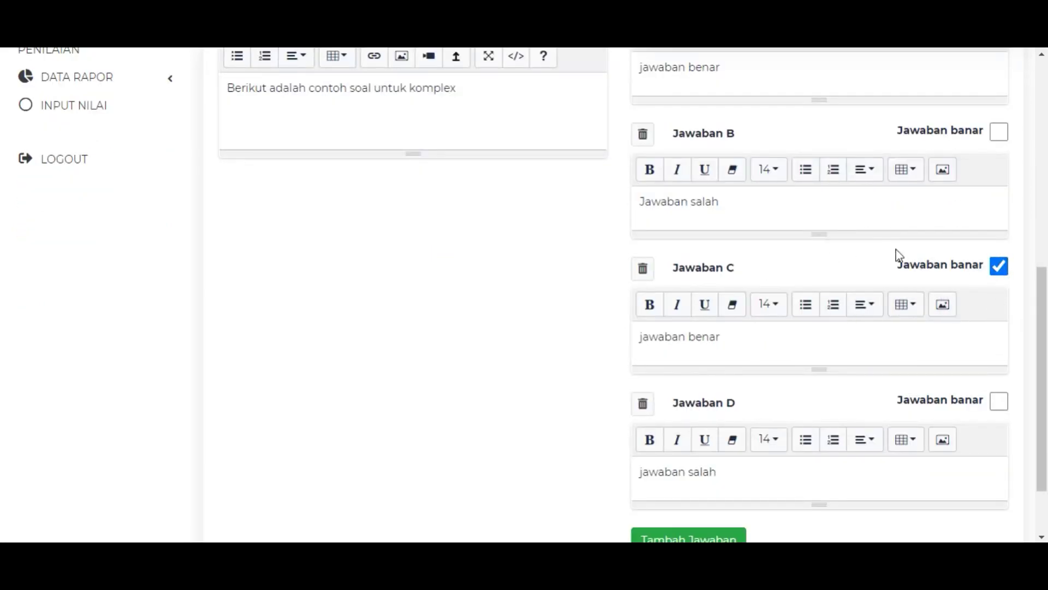
{"action": "scroll", "coordinate": [781, 282], "scroll_direction": "up", "scroll_amount": 4}
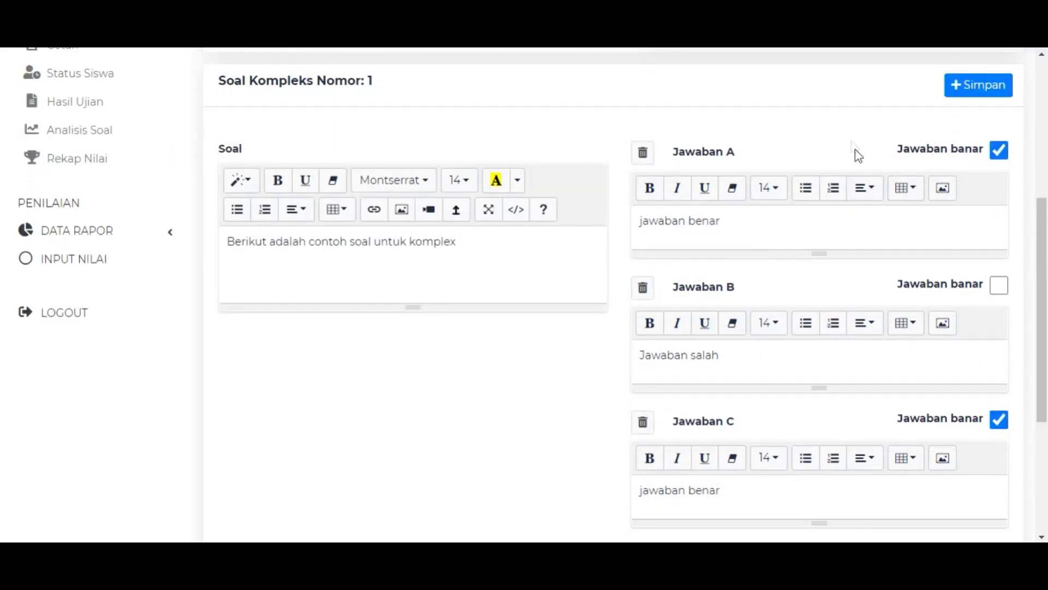
{"action": "scroll", "coordinate": [851, 180], "scroll_direction": "down", "scroll_amount": 4}
{"action": "scroll", "coordinate": [906, 235], "scroll_direction": "up", "scroll_amount": 10}
{"action": "scroll", "coordinate": [950, 274], "scroll_direction": "down", "scroll_amount": 6}
{"action": "scroll", "coordinate": [984, 210], "scroll_direction": "up", "scroll_amount": 4}
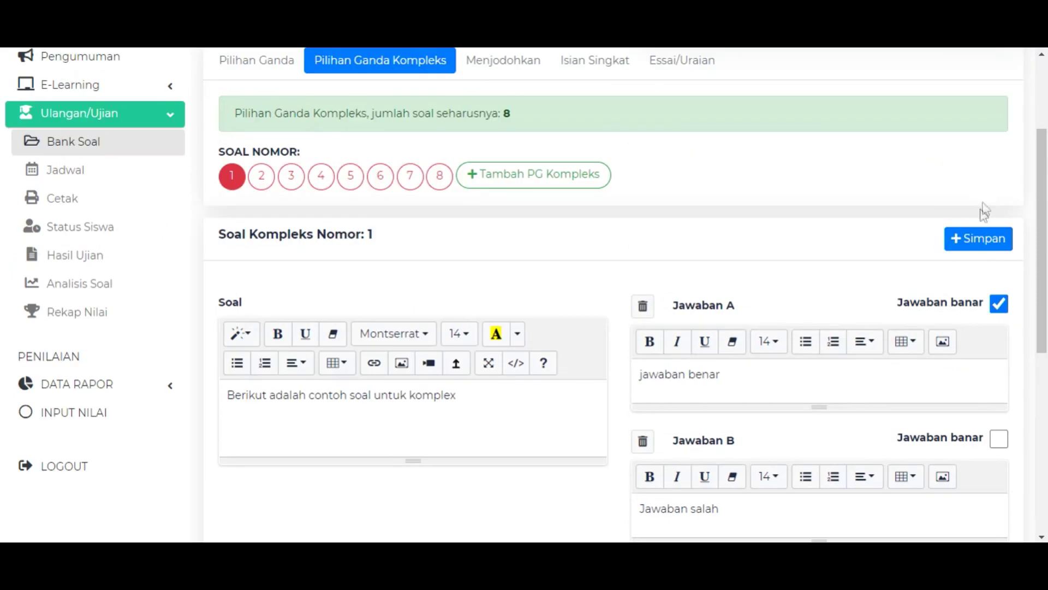
{"action": "left_click", "coordinate": [993, 244]}
Fill the remaining complex questions with placeholder text 'sdfsdf', mark answer A correct, and save them.
{"action": "scroll", "coordinate": [429, 188], "scroll_direction": "up", "scroll_amount": 2}
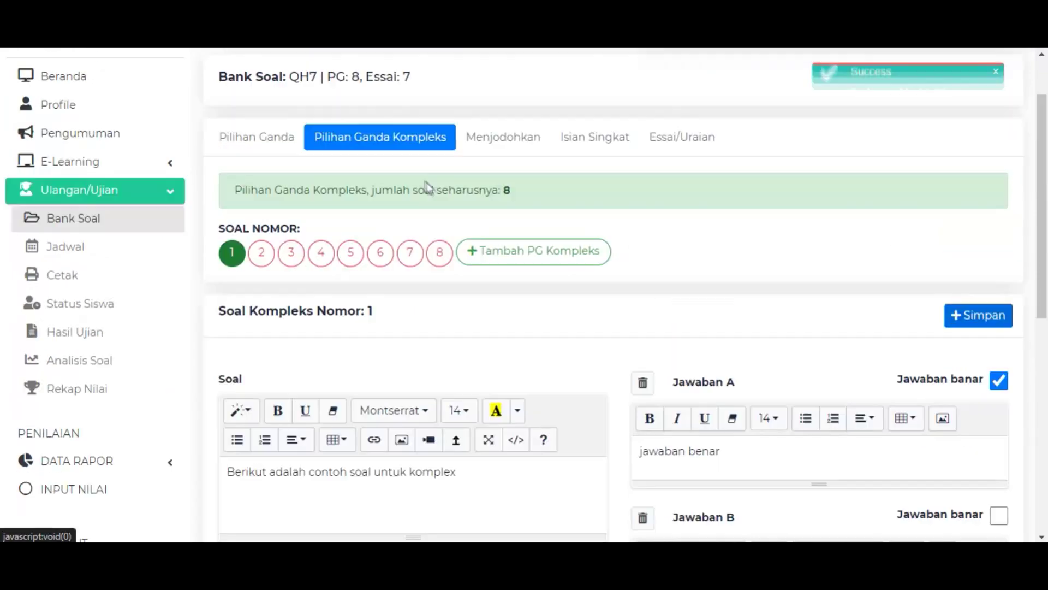
{"action": "type", "text": "sdfsdf"}
{"action": "left_click", "coordinate": [819, 377]}
{"action": "type", "text": "sdfsdf"}
{"action": "left_click", "coordinate": [999, 303]}
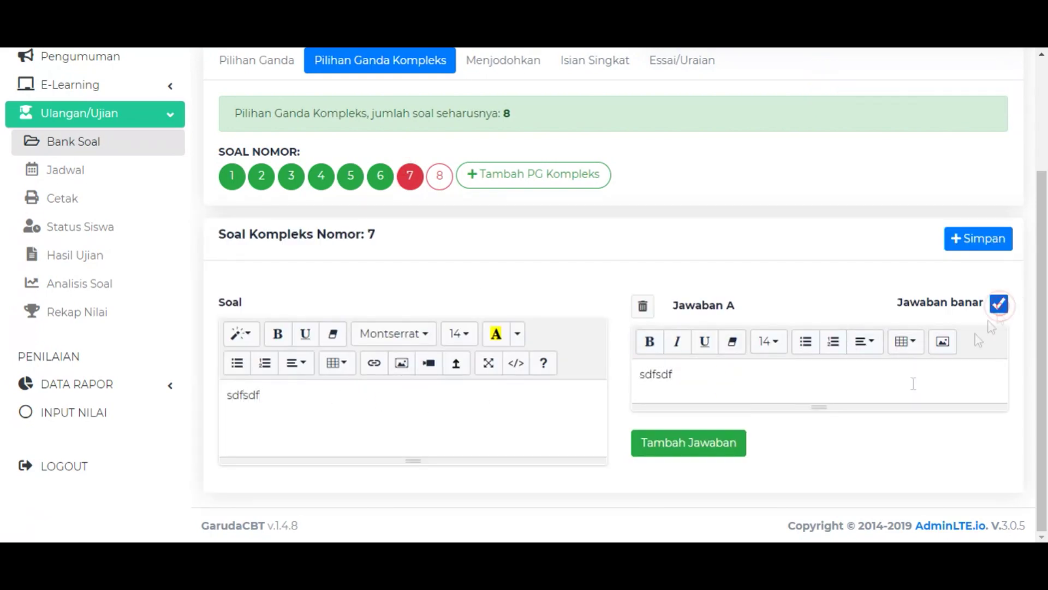
{"action": "left_click", "coordinate": [978, 238]}
{"action": "scroll", "coordinate": [719, 187], "scroll_direction": "up", "scroll_amount": 2}
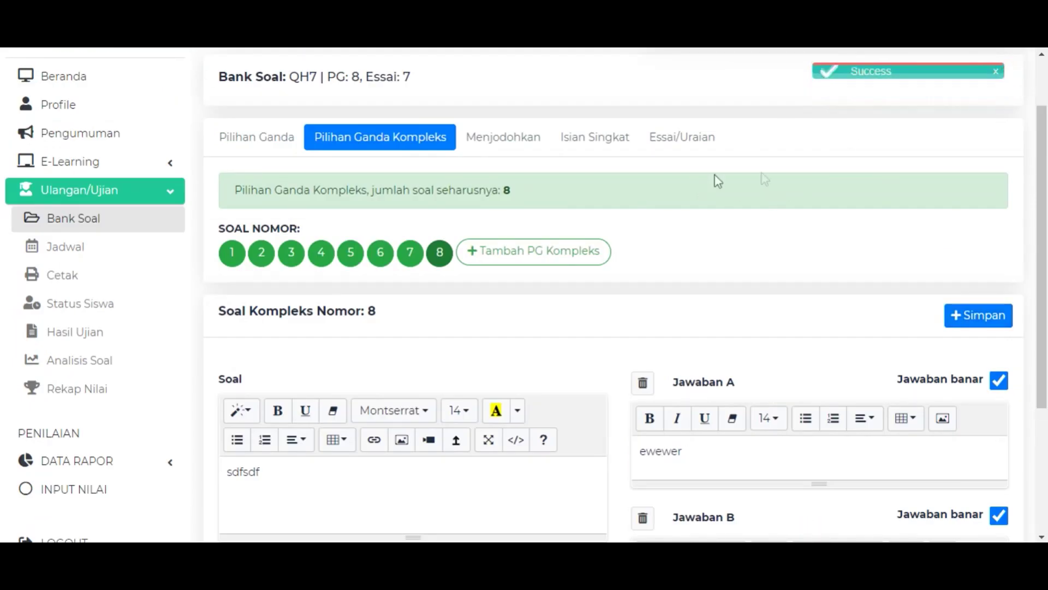
{"action": "scroll", "coordinate": [485, 295], "scroll_direction": "up", "scroll_amount": 2}
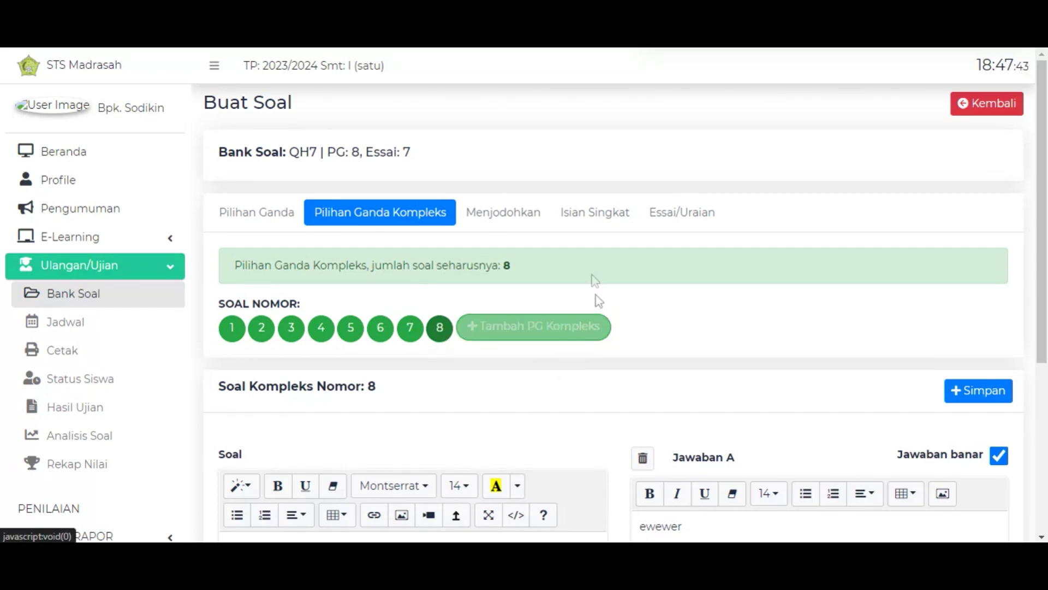
Open the Menjodohkan section, note its required count of 4, and add four matching question slots.
{"action": "left_click", "coordinate": [493, 214]}
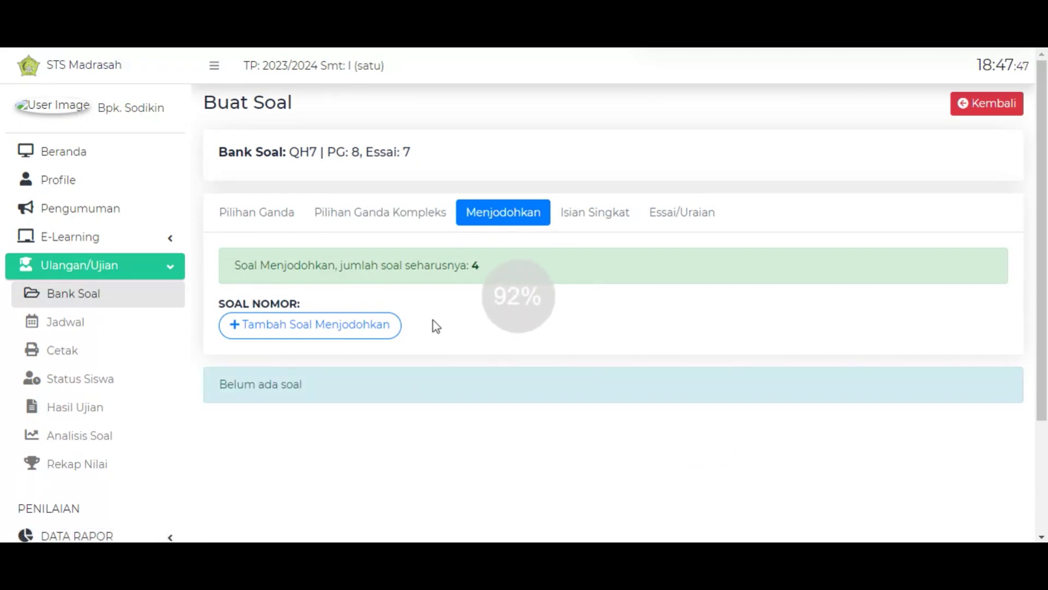
{"action": "left_click", "coordinate": [344, 326]}
{"action": "double_click", "coordinate": [474, 266]}
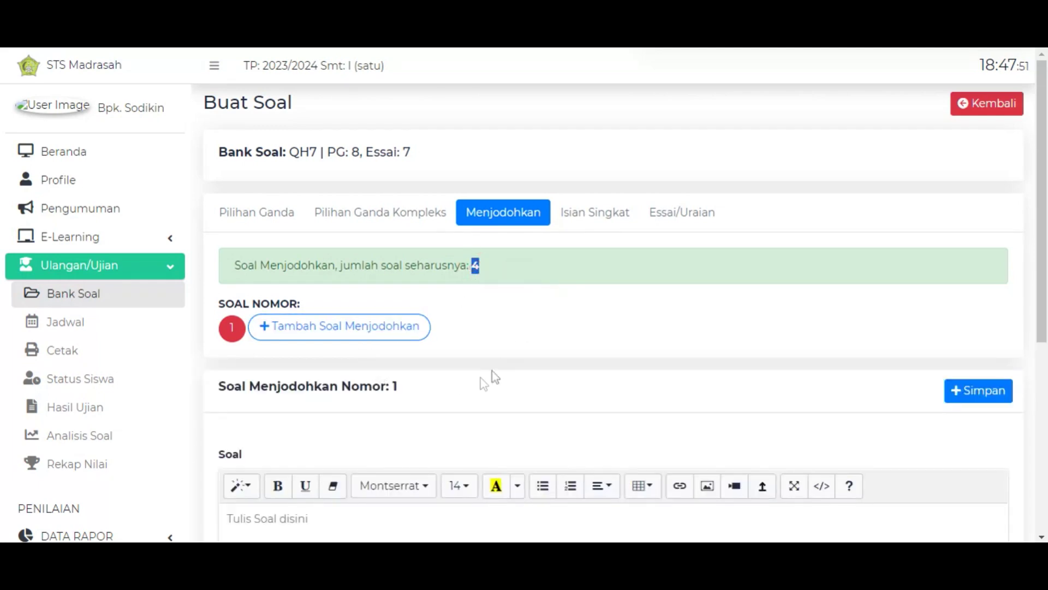
{"action": "left_click", "coordinate": [511, 339]}
{"action": "left_click", "coordinate": [311, 344]}
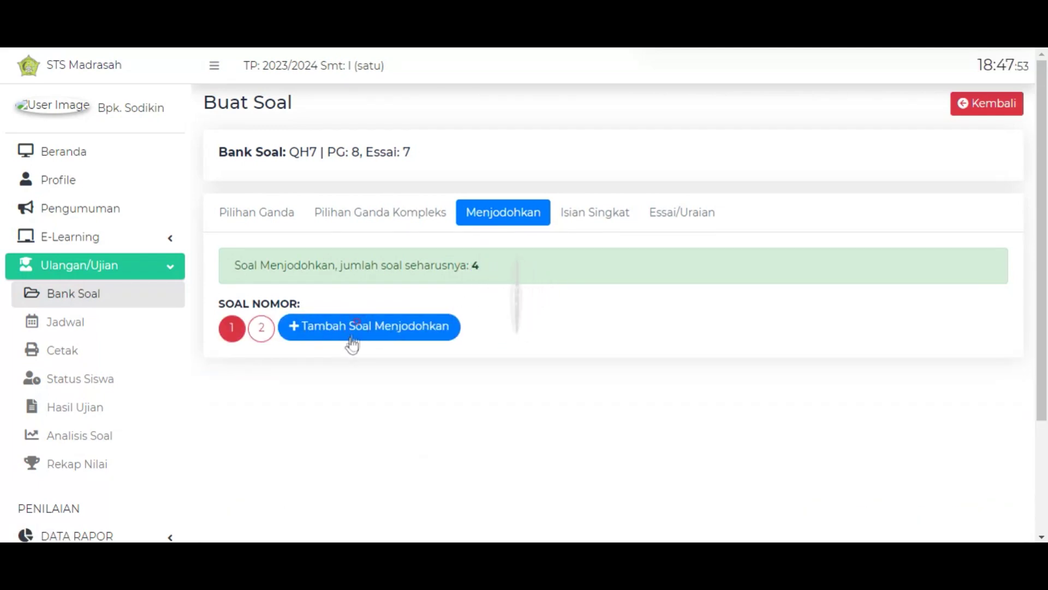
{"action": "left_click", "coordinate": [339, 333]}
{"action": "left_click", "coordinate": [361, 335]}
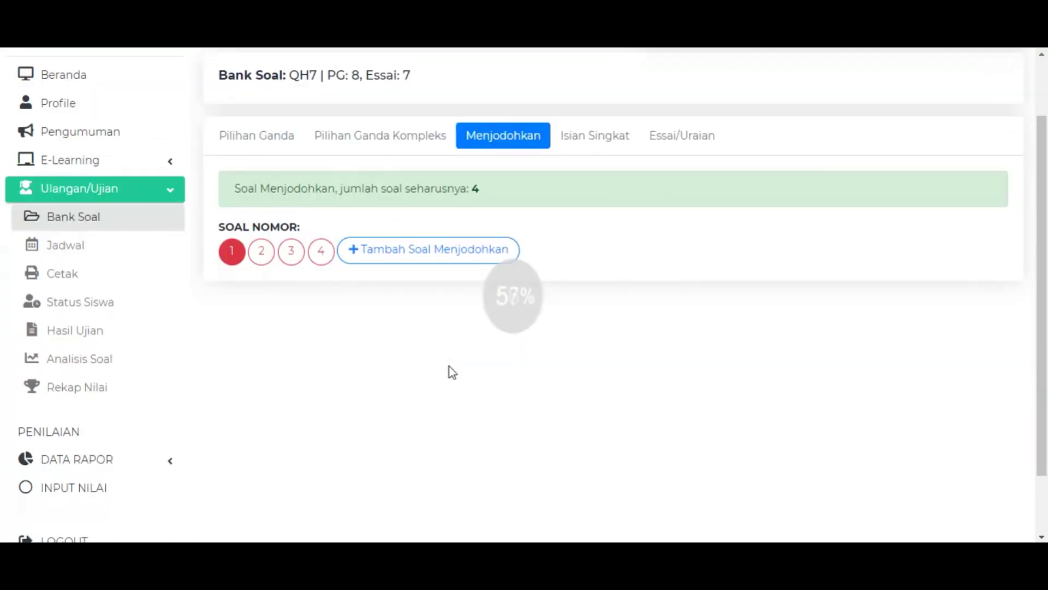
{"action": "scroll", "coordinate": [655, 240], "scroll_direction": "down", "scroll_amount": 3}
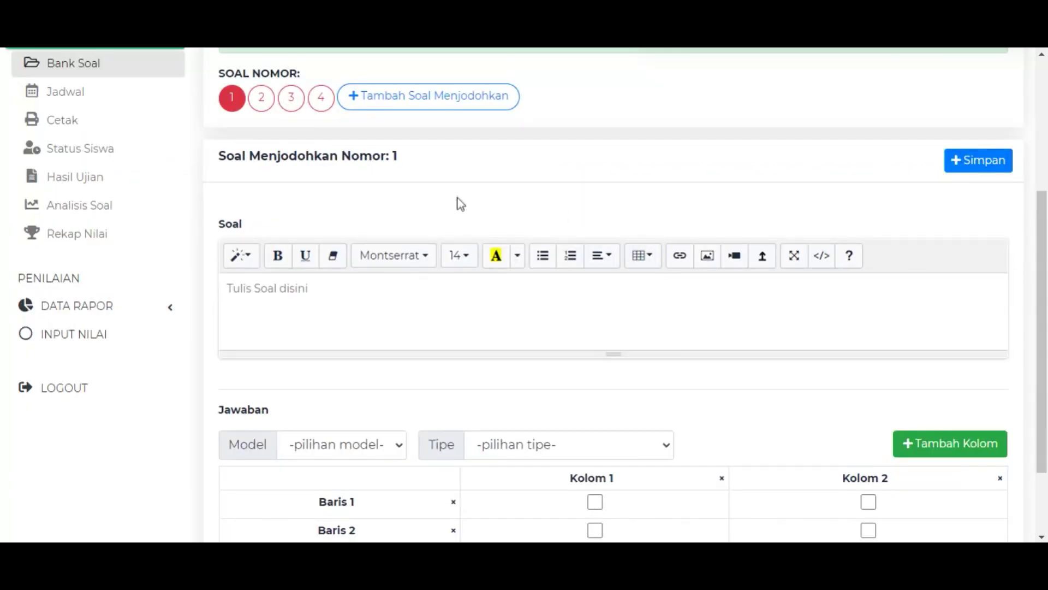
Set matching question 1's answer model to Table, leaving the answer type unchanged.
{"action": "scroll", "coordinate": [534, 221], "scroll_direction": "up", "scroll_amount": 1}
{"action": "scroll", "coordinate": [533, 221], "scroll_direction": "down", "scroll_amount": 1}
{"action": "left_click", "coordinate": [387, 289]}
{"action": "scroll", "coordinate": [333, 327], "scroll_direction": "down", "scroll_amount": 1}
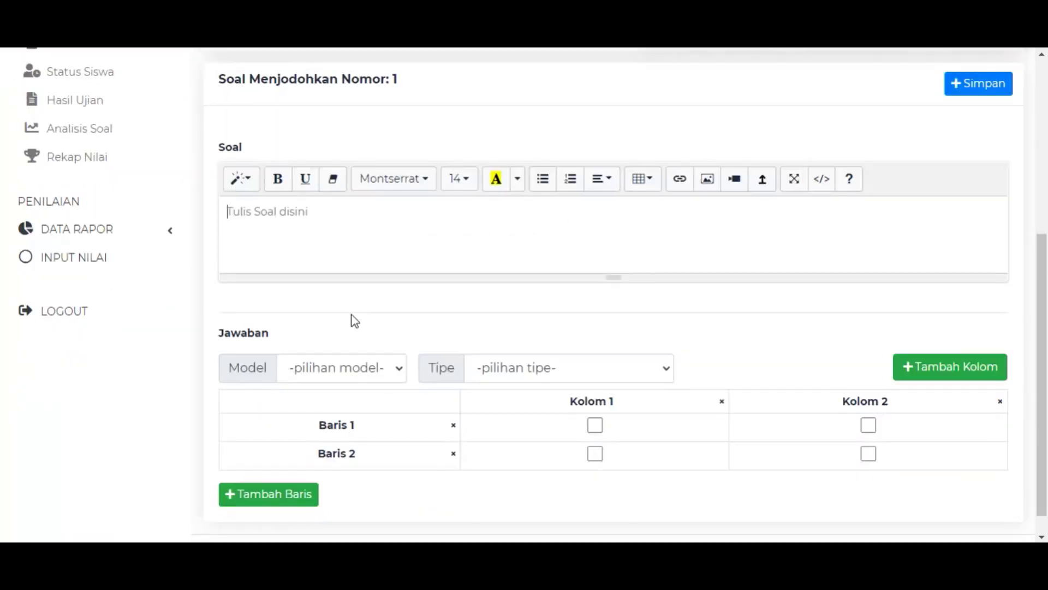
{"action": "left_click", "coordinate": [388, 371]}
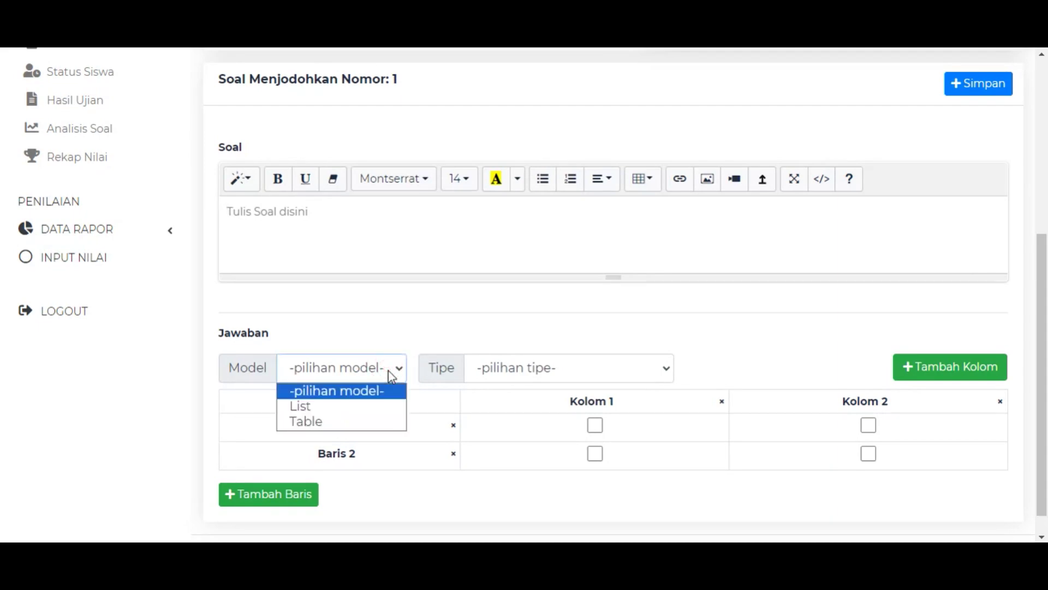
{"action": "left_click", "coordinate": [348, 416]}
{"action": "left_click", "coordinate": [625, 369]}
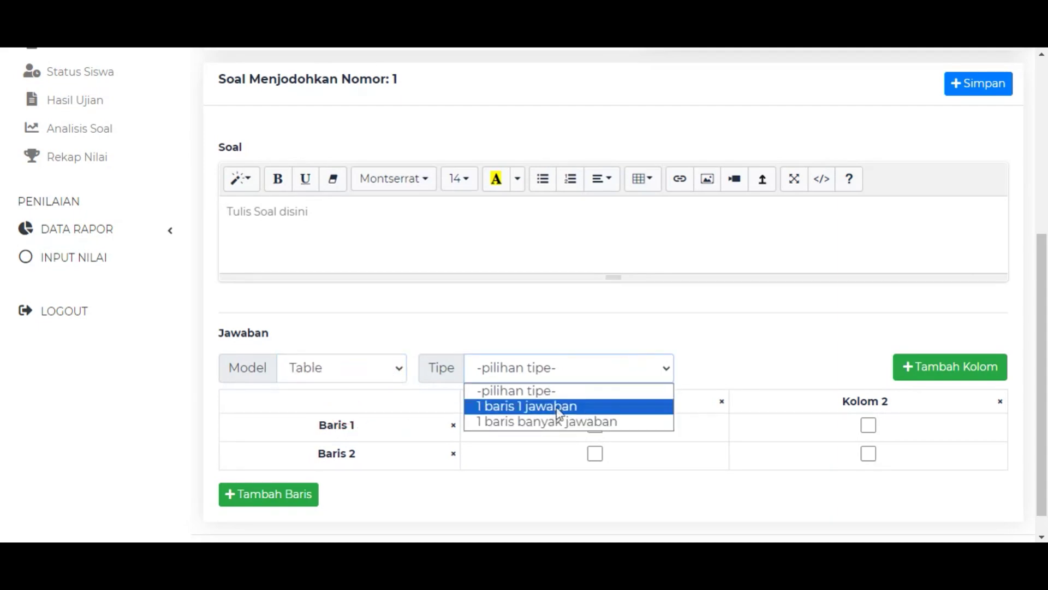
{"action": "left_click", "coordinate": [536, 391]}
Type the prompt 'Contoh soal menjodokan :' and keep the Table answer layout.
{"action": "scroll", "coordinate": [391, 328], "scroll_direction": "up", "scroll_amount": 1}
{"action": "left_click", "coordinate": [323, 297]}
{"action": "type", "text": "Contoh soal menjodokan"}
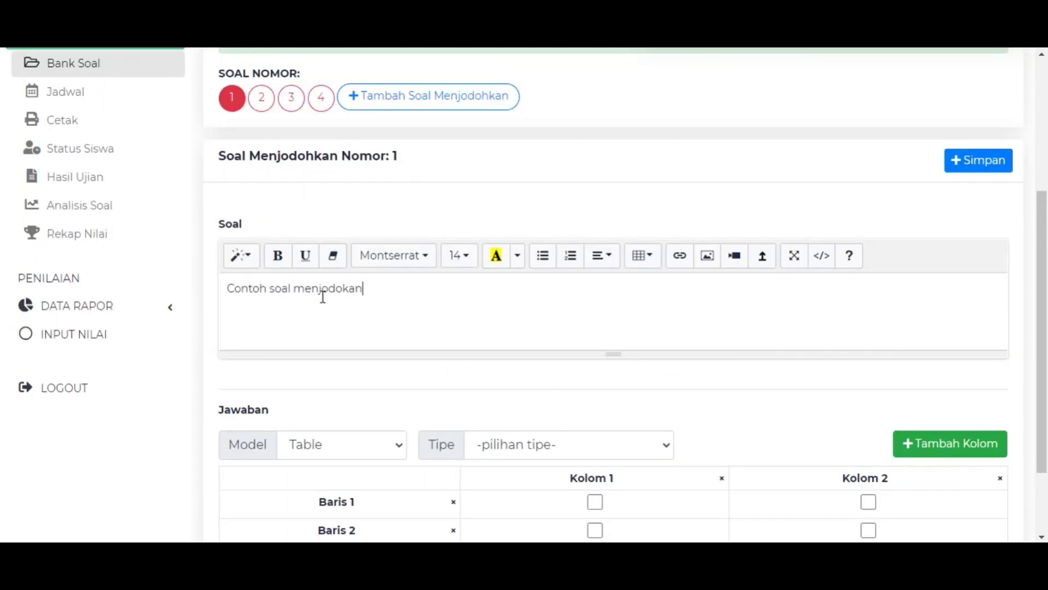
{"action": "scroll", "coordinate": [400, 409], "scroll_direction": "down", "scroll_amount": 1}
{"action": "left_click", "coordinate": [603, 396]}
{"action": "left_click", "coordinate": [648, 304]}
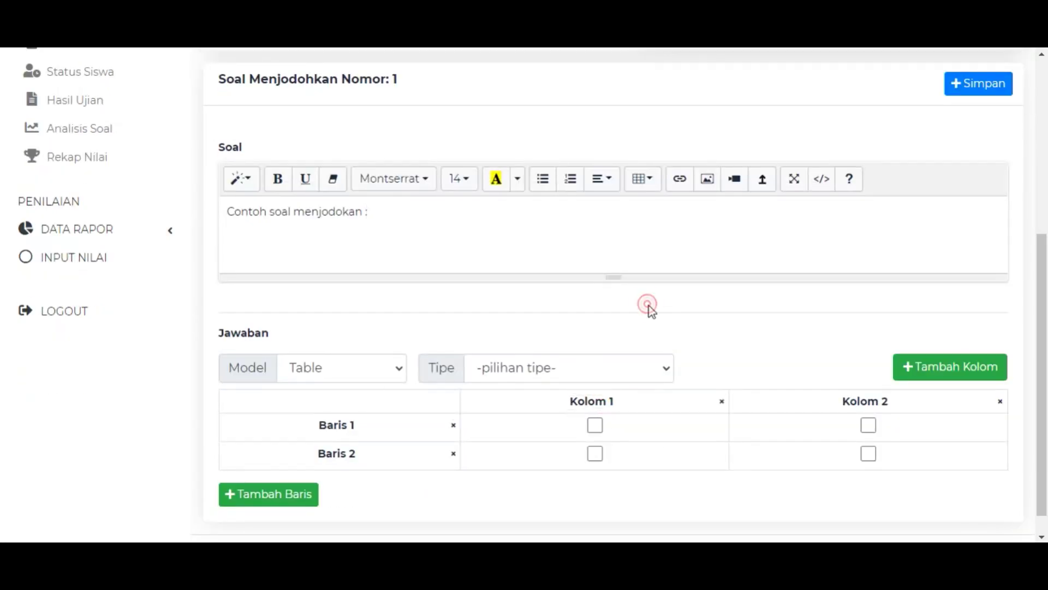
{"action": "left_click", "coordinate": [323, 369]}
{"action": "left_click", "coordinate": [317, 416]}
{"action": "left_click", "coordinate": [529, 372]}
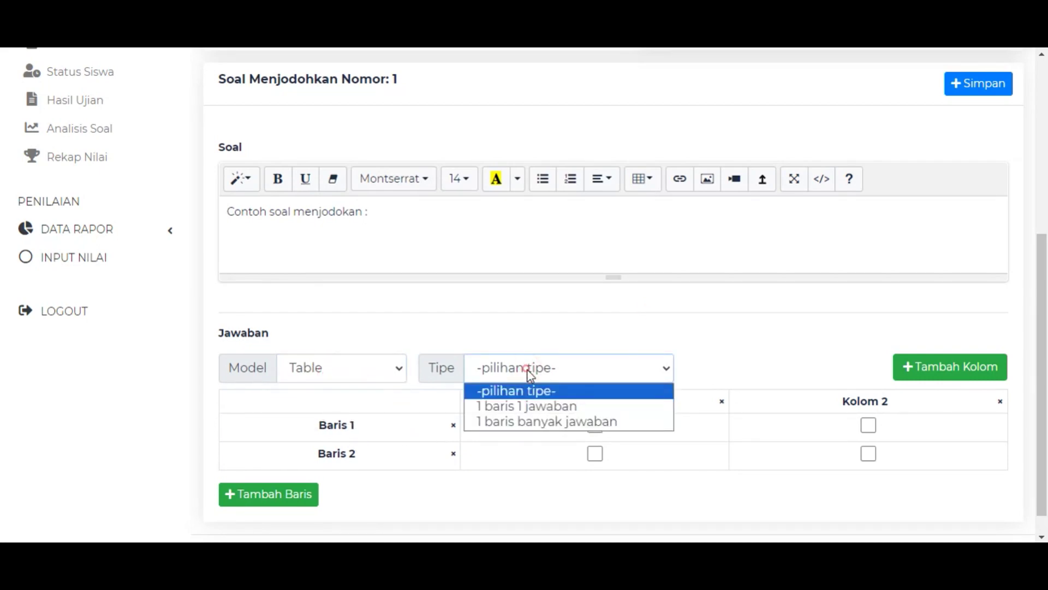
{"action": "left_click", "coordinate": [517, 306]}
Rename the first table row to Kucing, leaving the column heading unchanged.
{"action": "triple_click", "coordinate": [594, 405]}
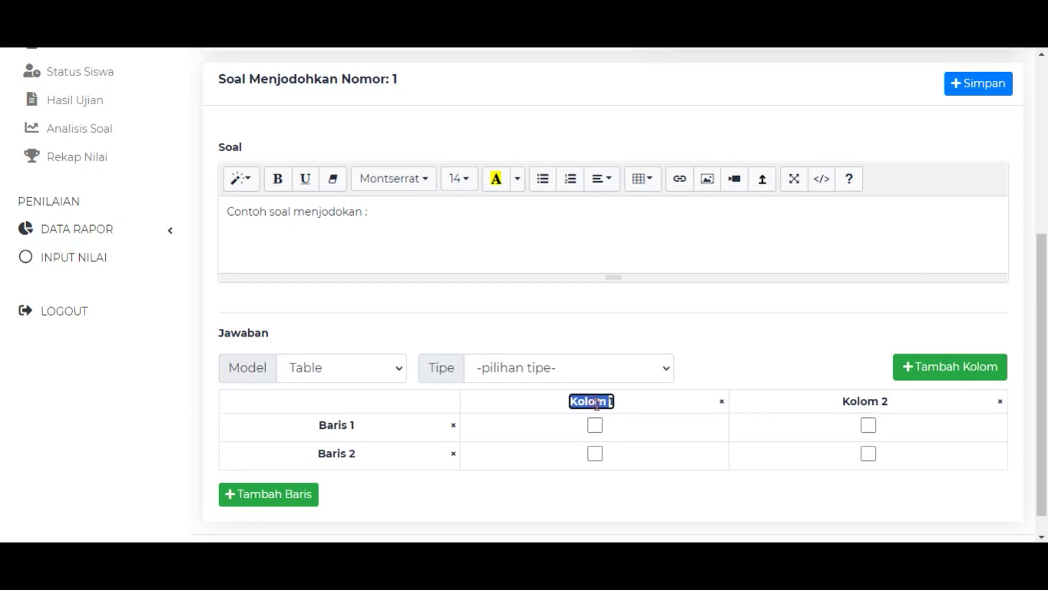
{"action": "triple_click", "coordinate": [590, 408]}
{"action": "type", "text": "Opsi"}
{"action": "key", "text": "BackSpace"}
{"action": "key", "text": "BackSpace"}
{"action": "key", "text": "BackSpace"}
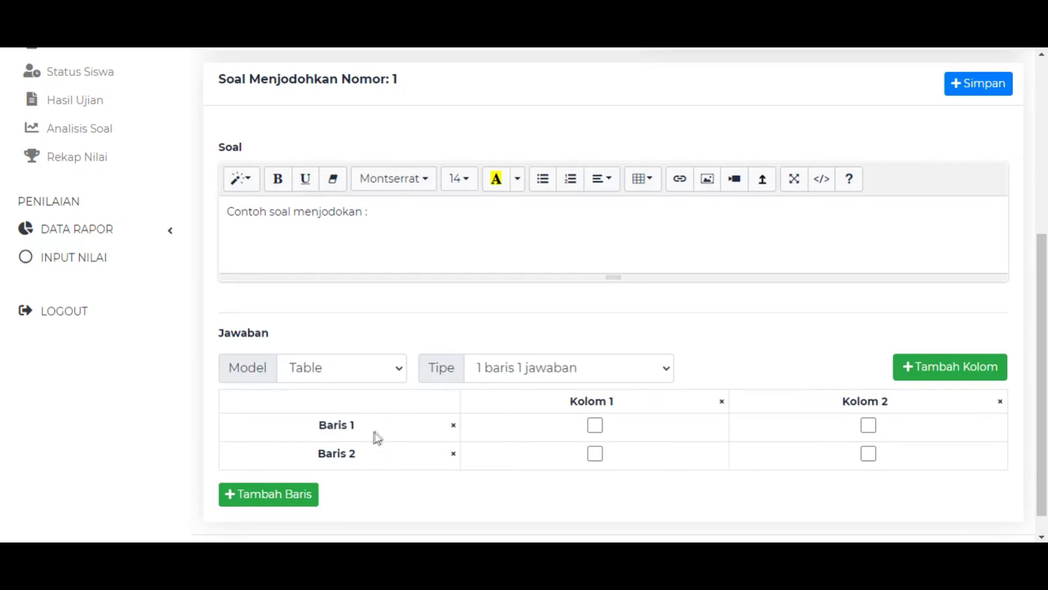
{"action": "triple_click", "coordinate": [344, 428]}
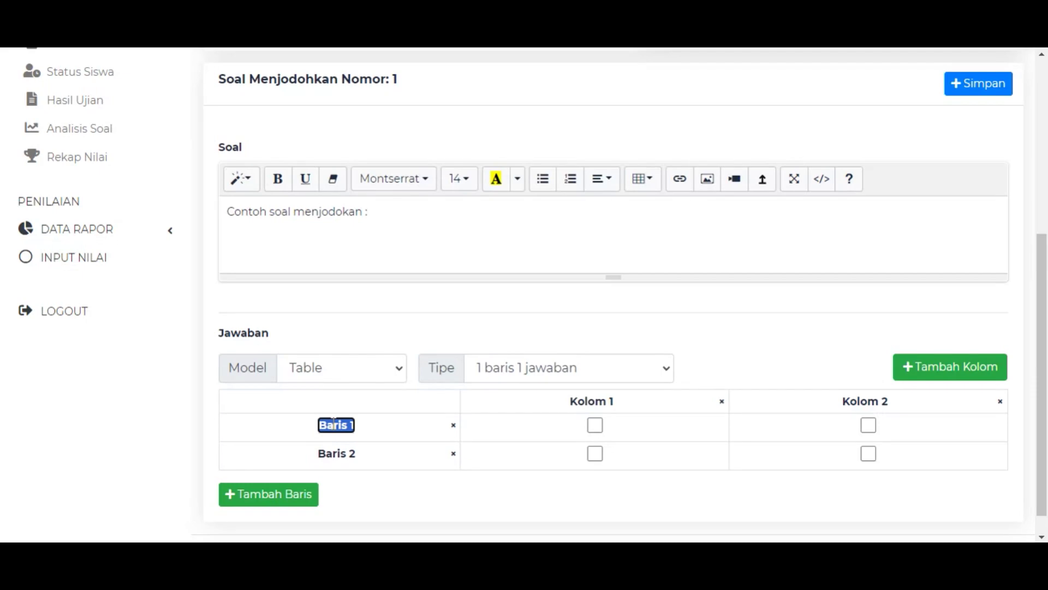
{"action": "type", "text": "Jawaban"}
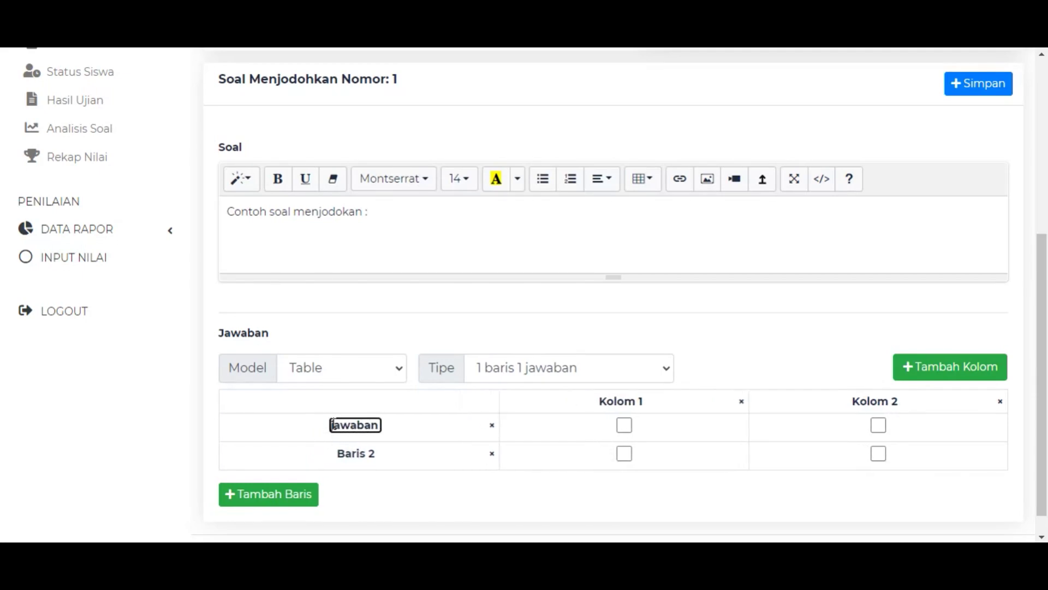
{"action": "scroll", "coordinate": [336, 426], "scroll_direction": "up", "scroll_amount": 2}
{"action": "scroll", "coordinate": [349, 415], "scroll_direction": "down", "scroll_amount": 3}
{"action": "key", "text": "ctrl+a"}
{"action": "type", "text": "Soal A"}
{"action": "key", "text": "ctrl+a"}
{"action": "key", "text": "BackSpace"}
{"action": "type", "text": "Kucing"}
Rename the second row to Burung and add a third row named Kelapa.
{"action": "left_click", "coordinate": [343, 428]}
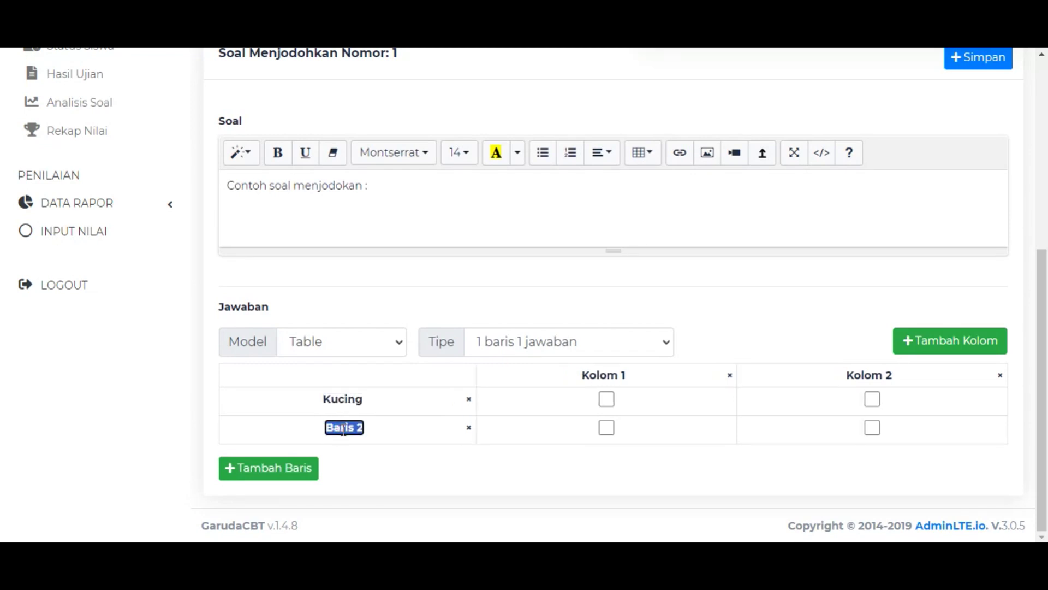
{"action": "type", "text": "Burung"}
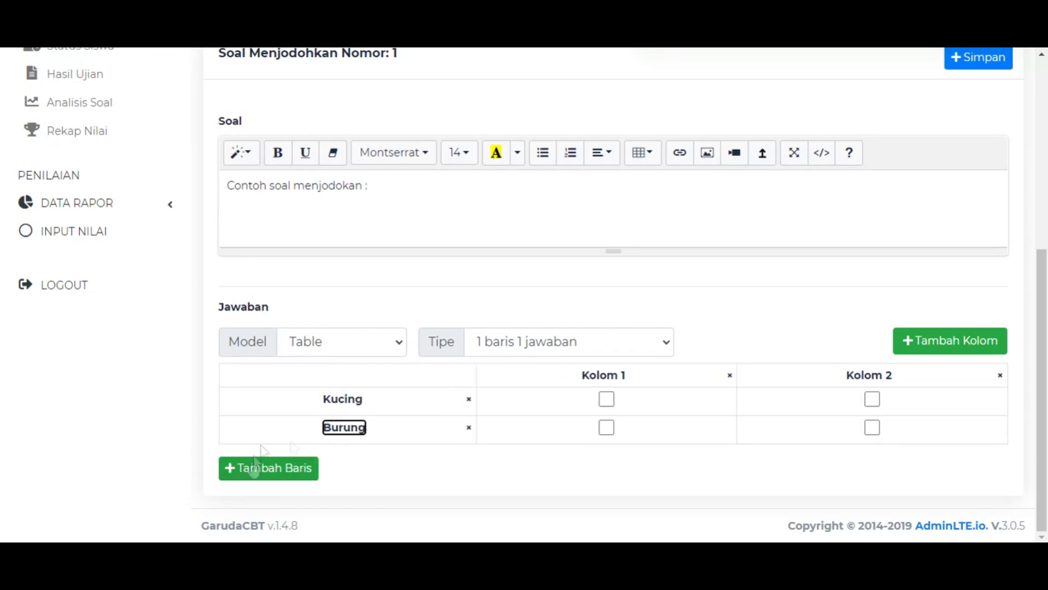
{"action": "left_click", "coordinate": [264, 467]}
{"action": "type", "text": "Kelapa"}
Name the columns hewan and tumbuhan and set the type to one answer per row.
{"action": "left_click", "coordinate": [604, 375]}
{"action": "type", "text": "hewan"}
{"action": "left_click", "coordinate": [889, 381]}
{"action": "type", "text": "tumbuhan"}
{"action": "left_click", "coordinate": [568, 342]}
{"action": "left_click", "coordinate": [540, 380]}
{"action": "left_click", "coordinate": [342, 342]}
Set the answer type back to one answer per row and mark Kucing as hewan.
{"action": "left_click", "coordinate": [335, 400]}
{"action": "left_click", "coordinate": [595, 343]}
{"action": "left_click", "coordinate": [524, 394]}
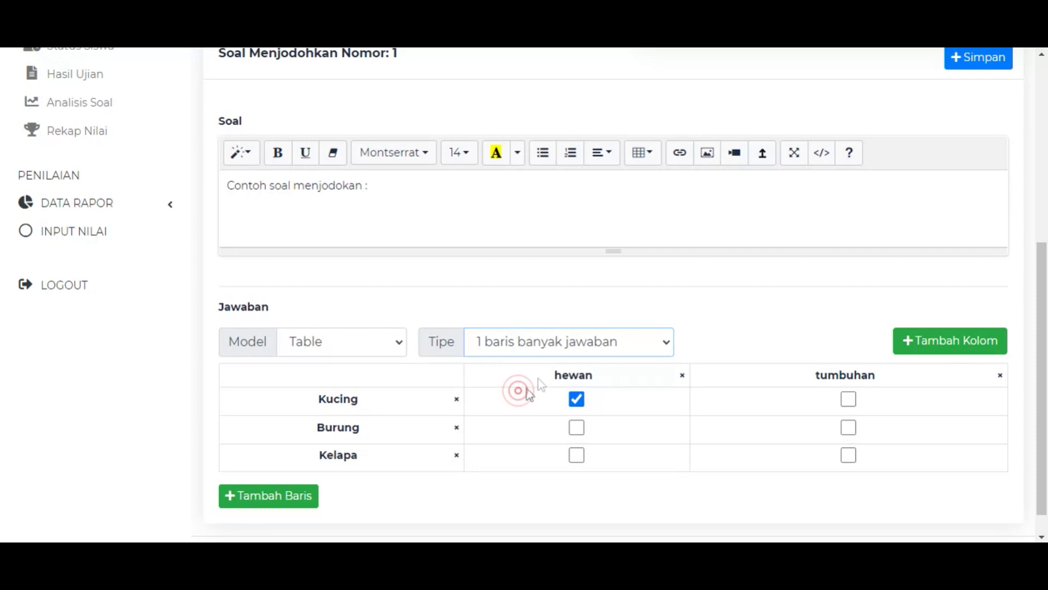
{"action": "left_click", "coordinate": [577, 399]}
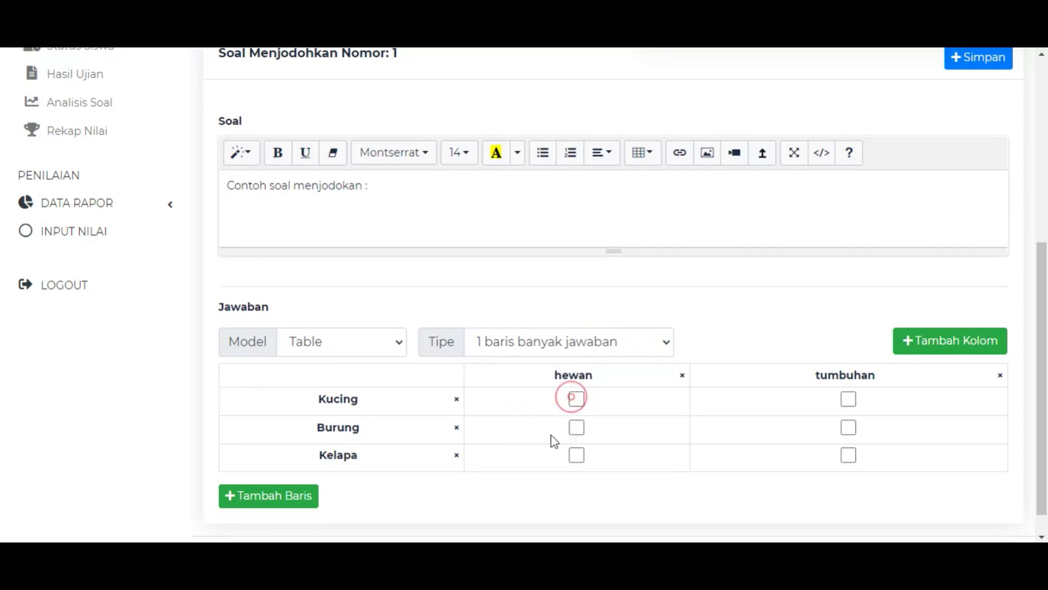
{"action": "double_click", "coordinate": [495, 285]}
{"action": "left_click", "coordinate": [450, 288]}
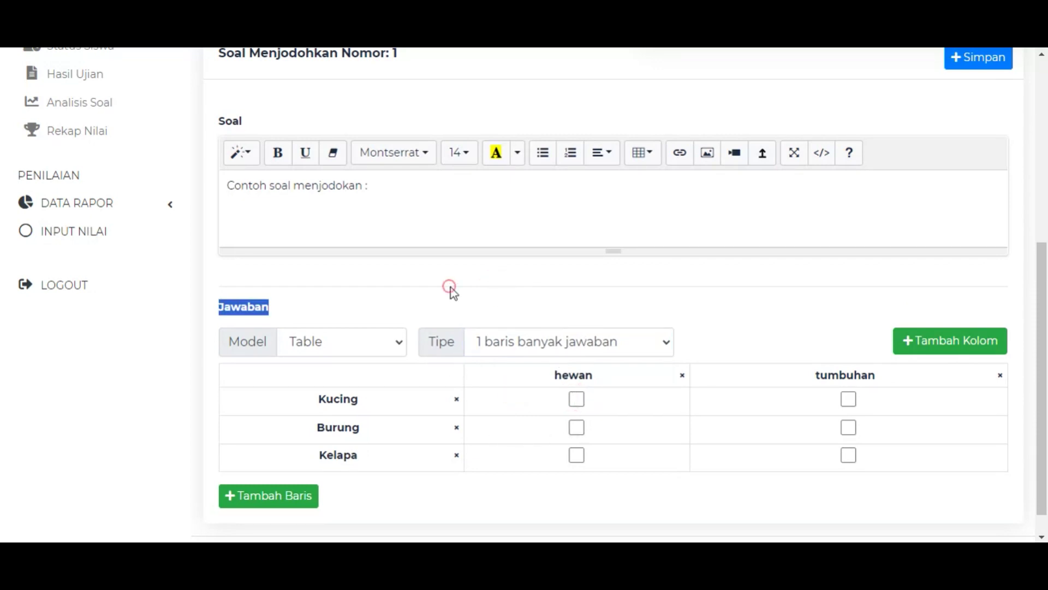
{"action": "left_click", "coordinate": [364, 289]}
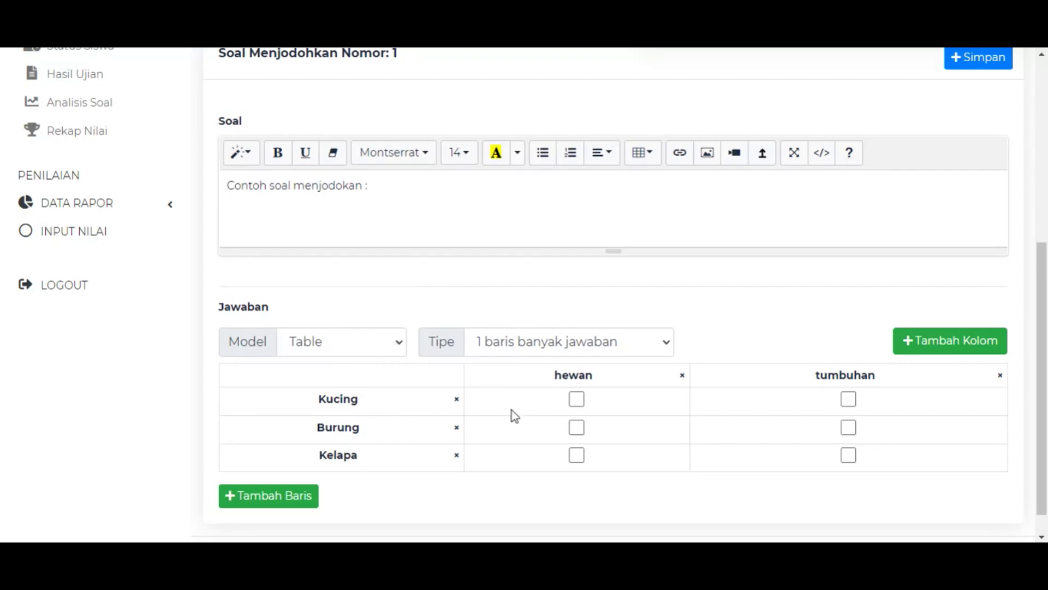
{"action": "left_click", "coordinate": [587, 343]}
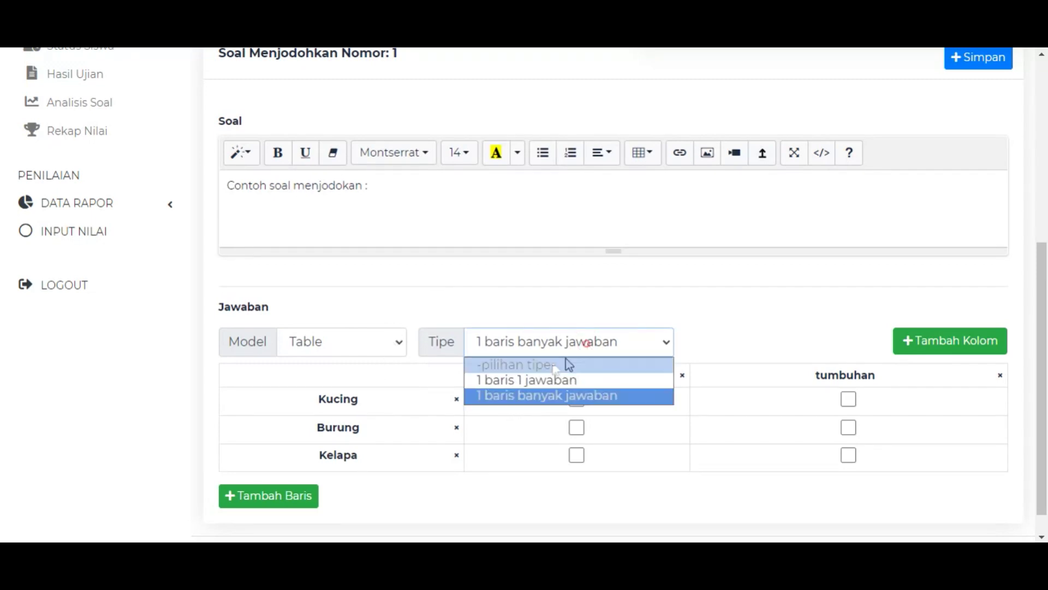
{"action": "left_click", "coordinate": [524, 381]}
{"action": "left_click", "coordinate": [577, 399]}
{"action": "left_click", "coordinate": [848, 399]}
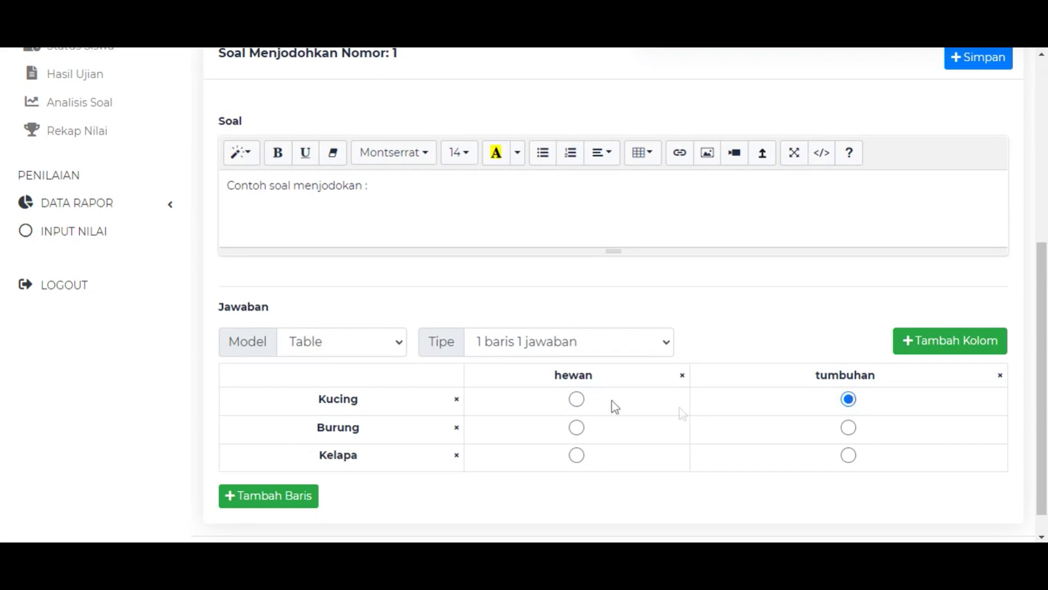
{"action": "left_click", "coordinate": [574, 399]}
Keep Kucing as hewan, mark Kelapa as tumbuhan, and save matching question 1.
{"action": "left_click", "coordinate": [581, 345]}
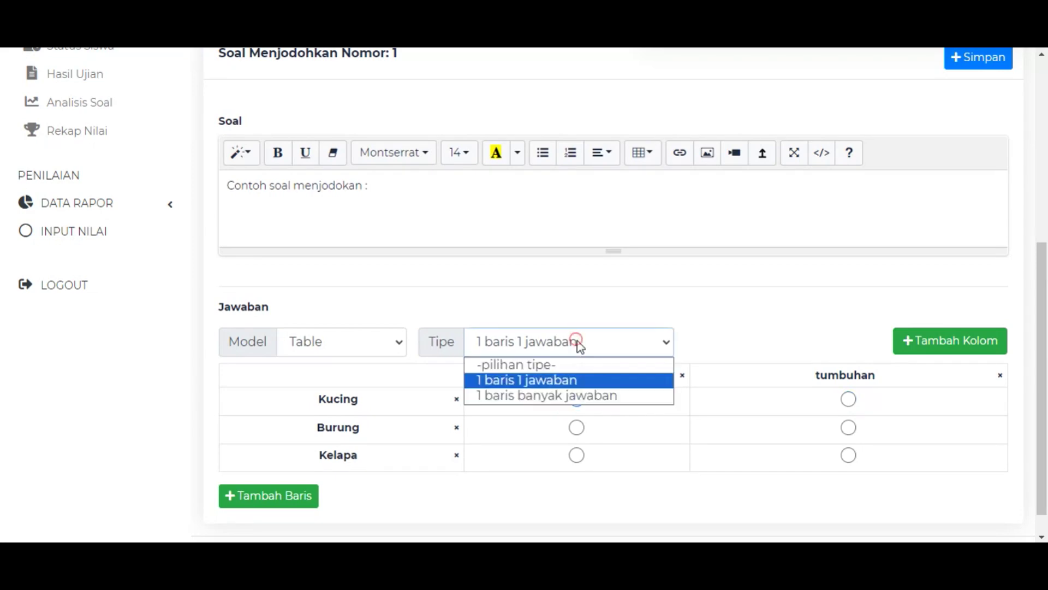
{"action": "left_click", "coordinate": [527, 396]}
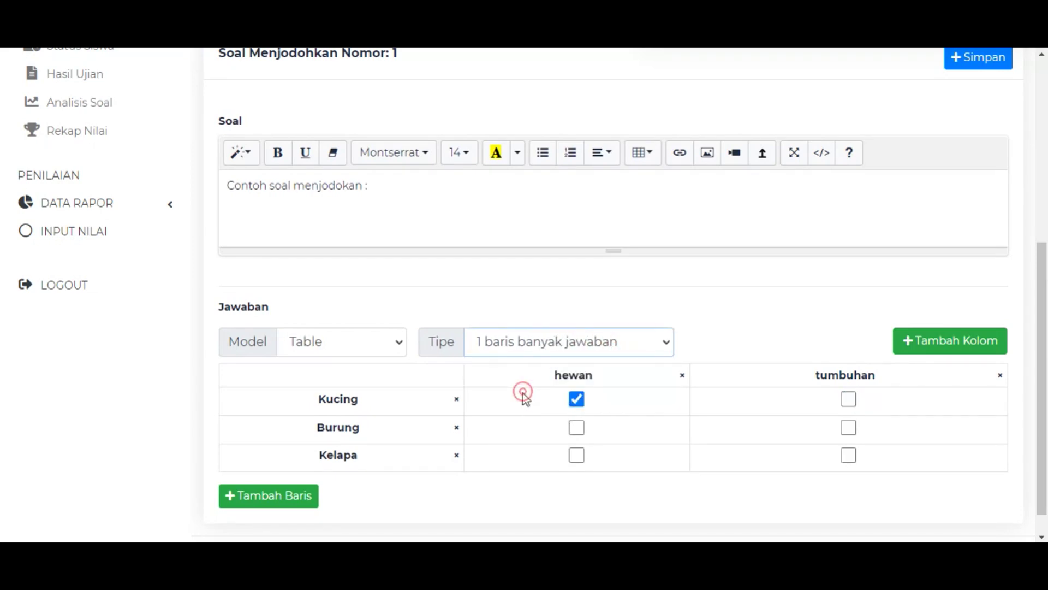
{"action": "left_click", "coordinate": [848, 400]}
{"action": "left_click", "coordinate": [577, 399]}
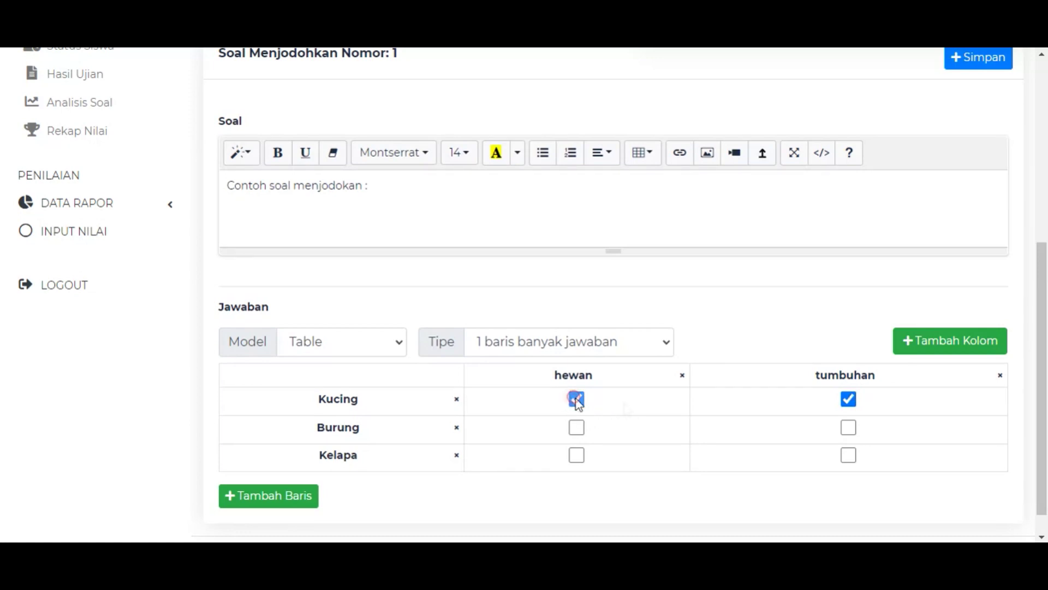
{"action": "left_click", "coordinate": [849, 399]}
{"action": "left_click", "coordinate": [576, 399]}
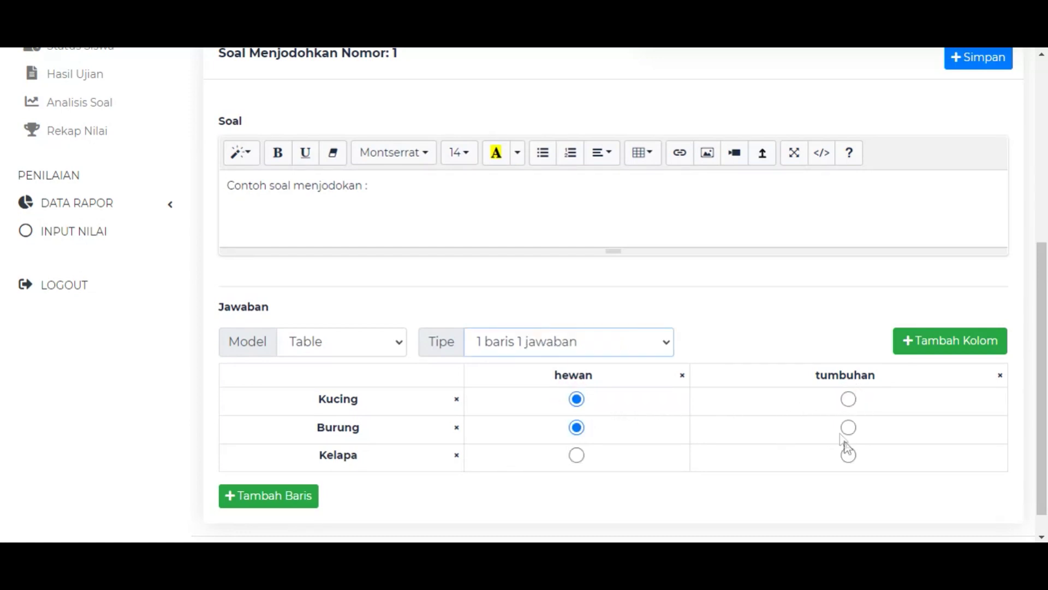
{"action": "left_click", "coordinate": [849, 456]}
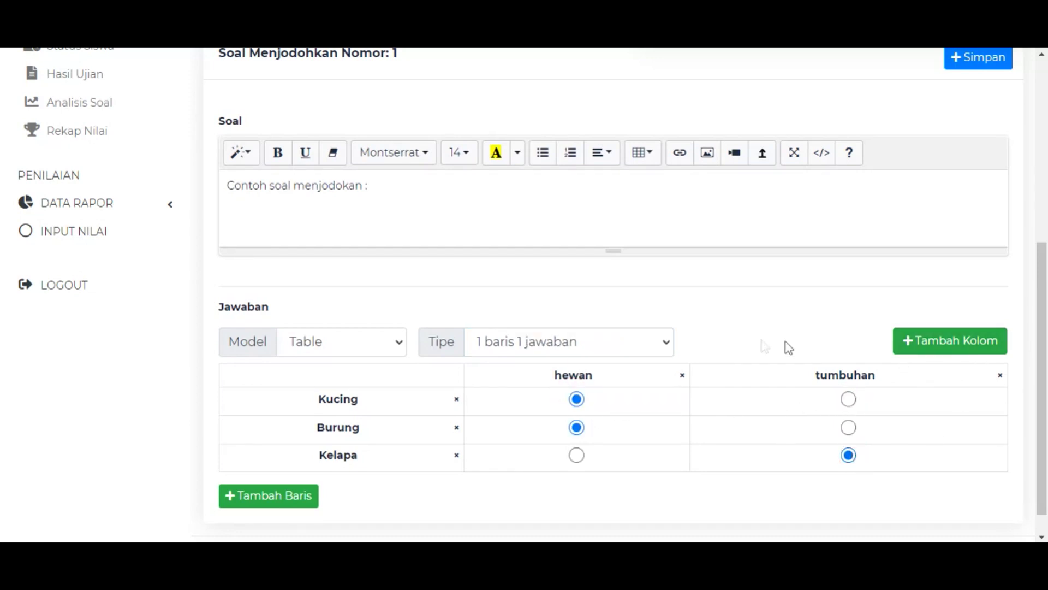
{"action": "scroll", "coordinate": [765, 277], "scroll_direction": "up", "scroll_amount": 2}
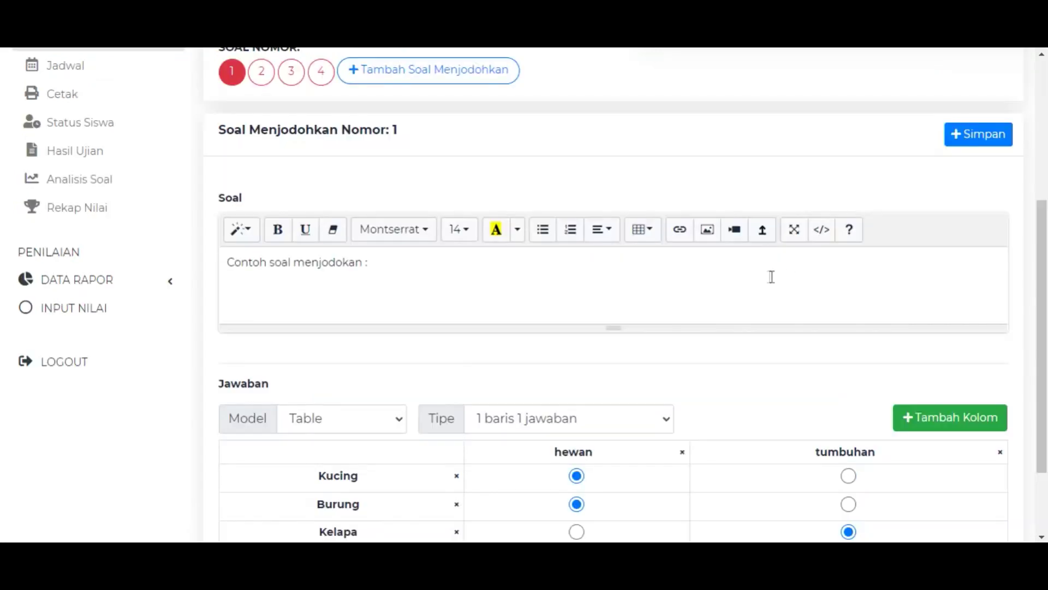
{"action": "left_click", "coordinate": [987, 131]}
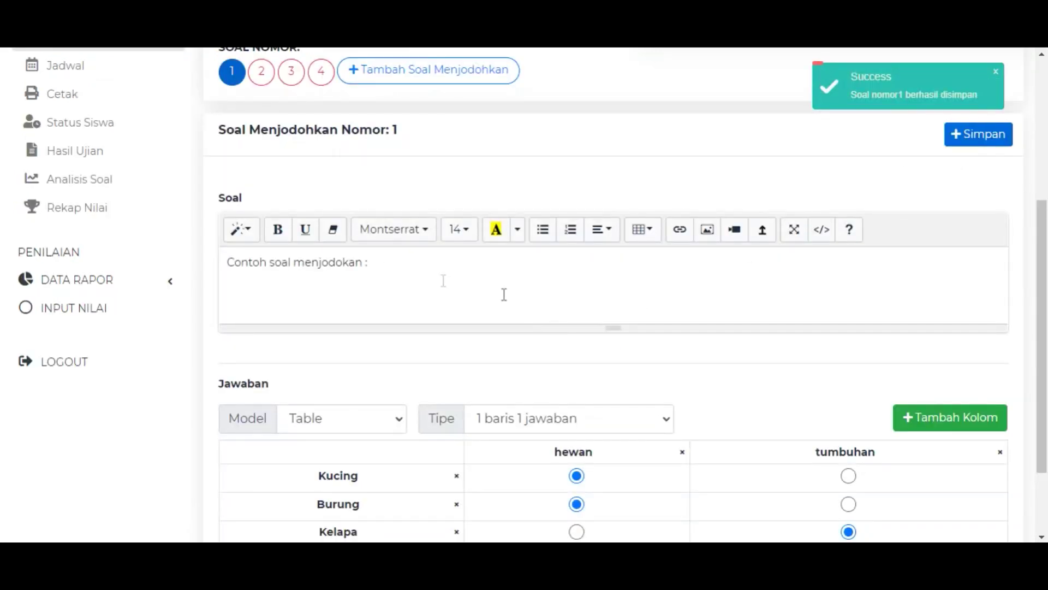
{"action": "scroll", "coordinate": [333, 169], "scroll_direction": "up", "scroll_amount": 3}
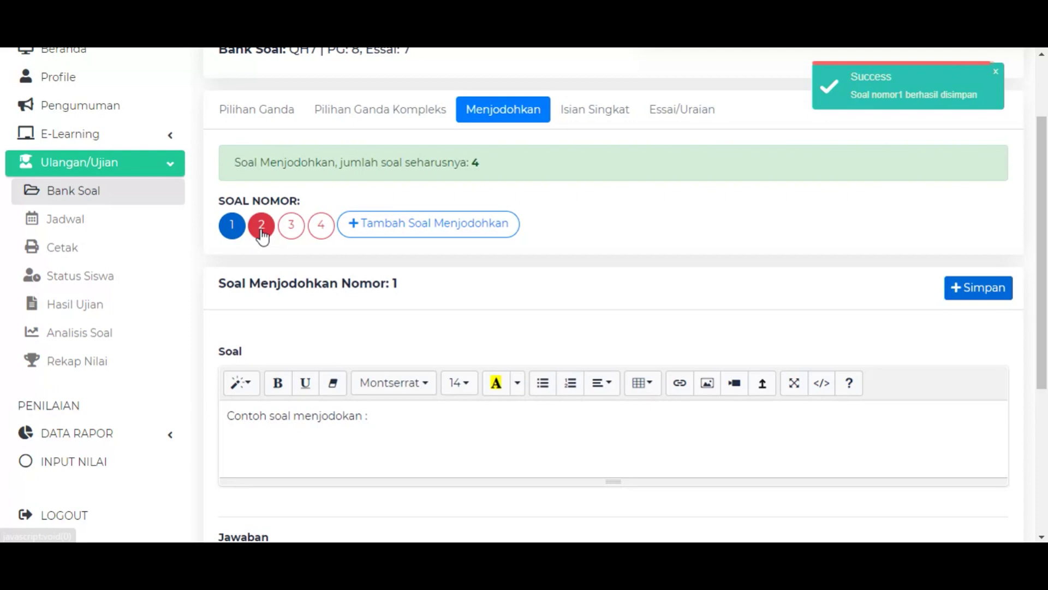
Add short-answer question 1 in the Isian Singkat section.
{"action": "left_click", "coordinate": [595, 112]}
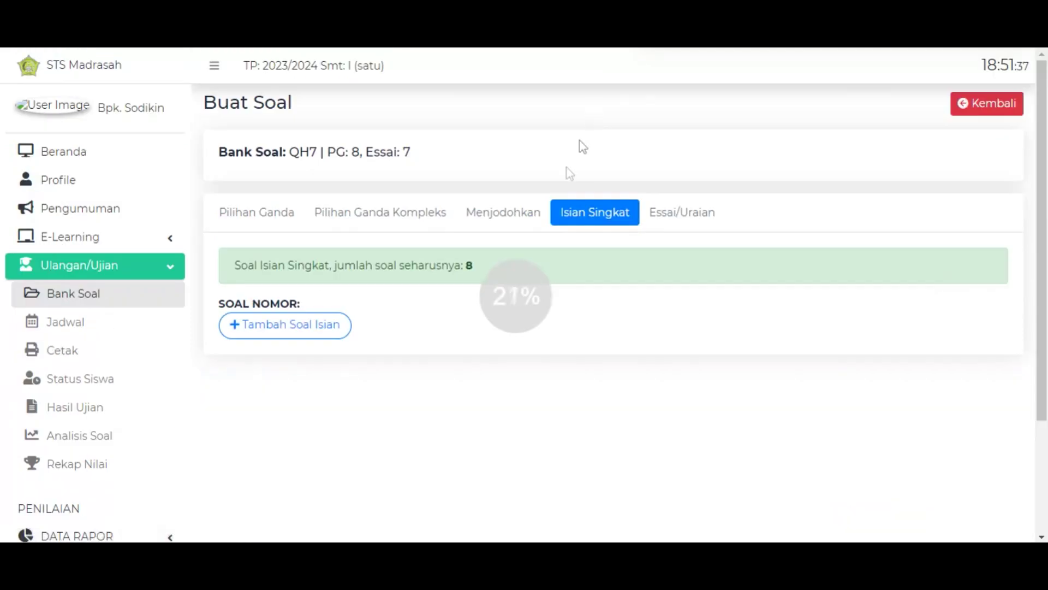
{"action": "left_click", "coordinate": [321, 327]}
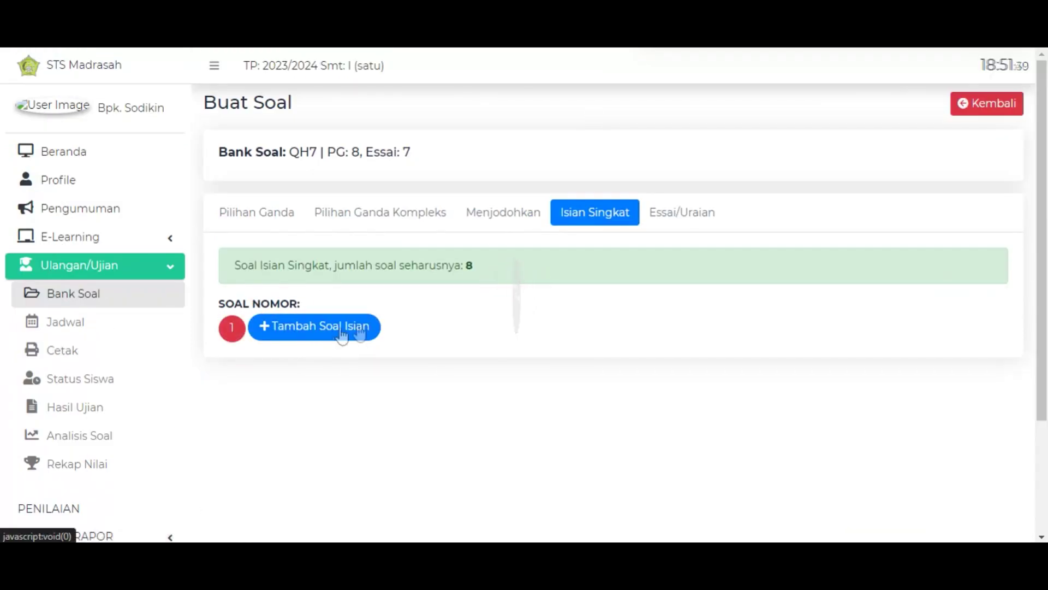
{"action": "scroll", "coordinate": [382, 322], "scroll_direction": "down", "scroll_amount": 3}
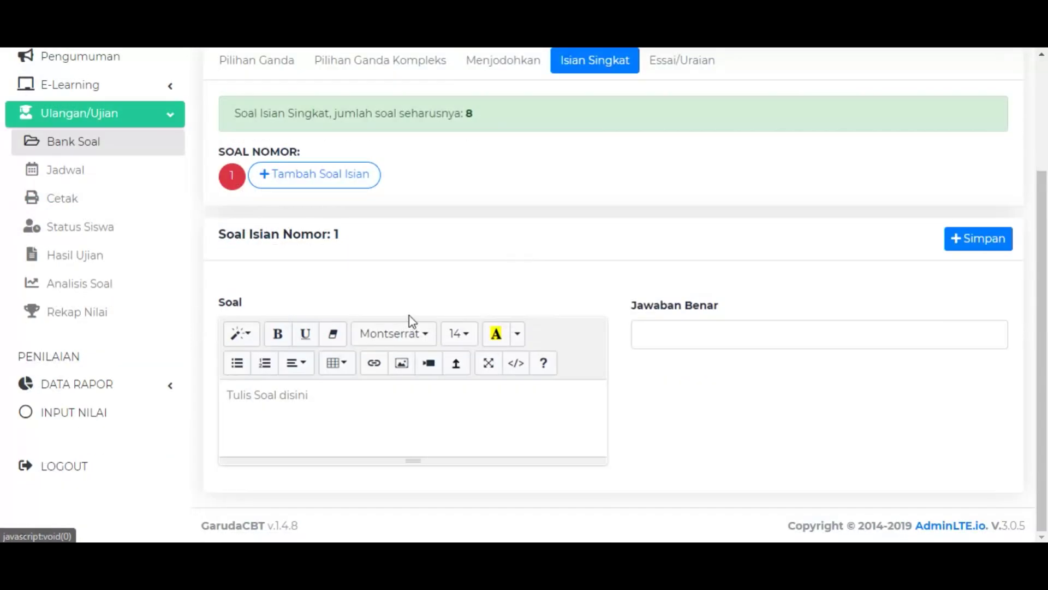
{"action": "left_click", "coordinate": [663, 336]}
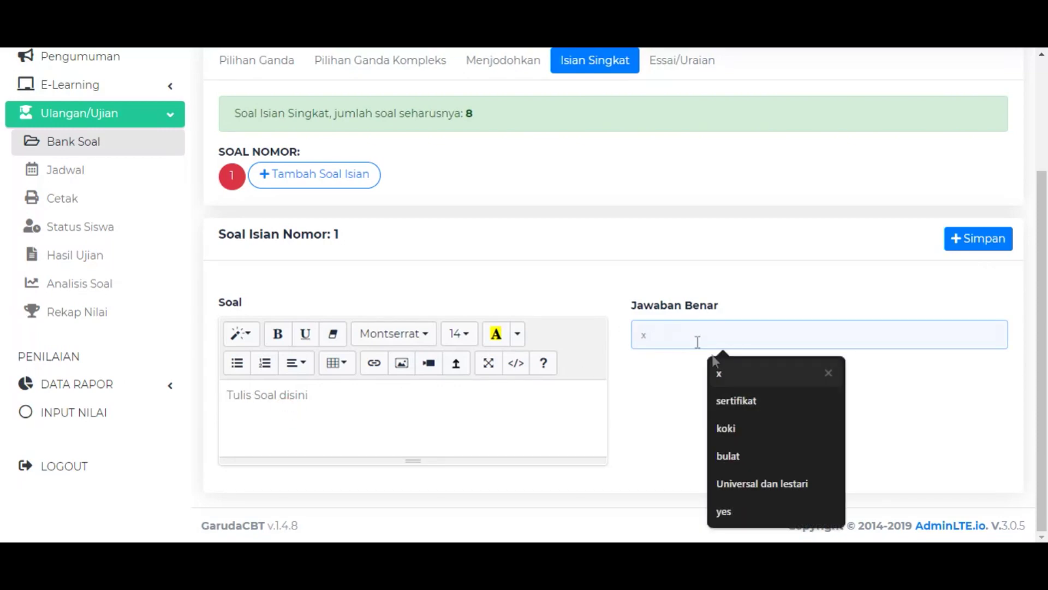
{"action": "left_click", "coordinate": [661, 279]}
{"action": "scroll", "coordinate": [688, 230], "scroll_direction": "up", "scroll_amount": 3}
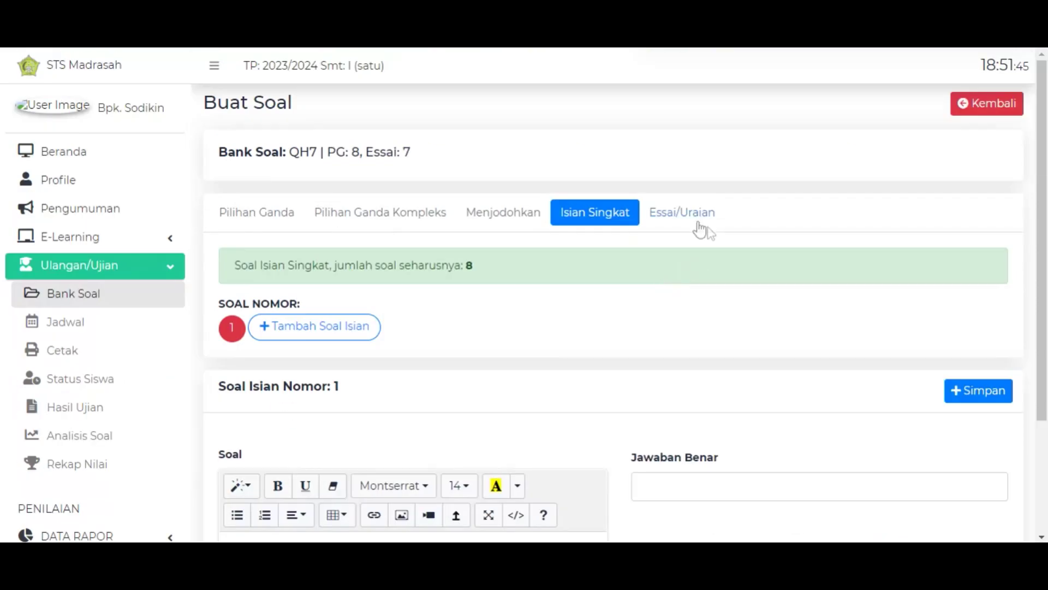
Add essay question 1 in the Essai/Uraian section.
{"action": "left_click", "coordinate": [682, 214]}
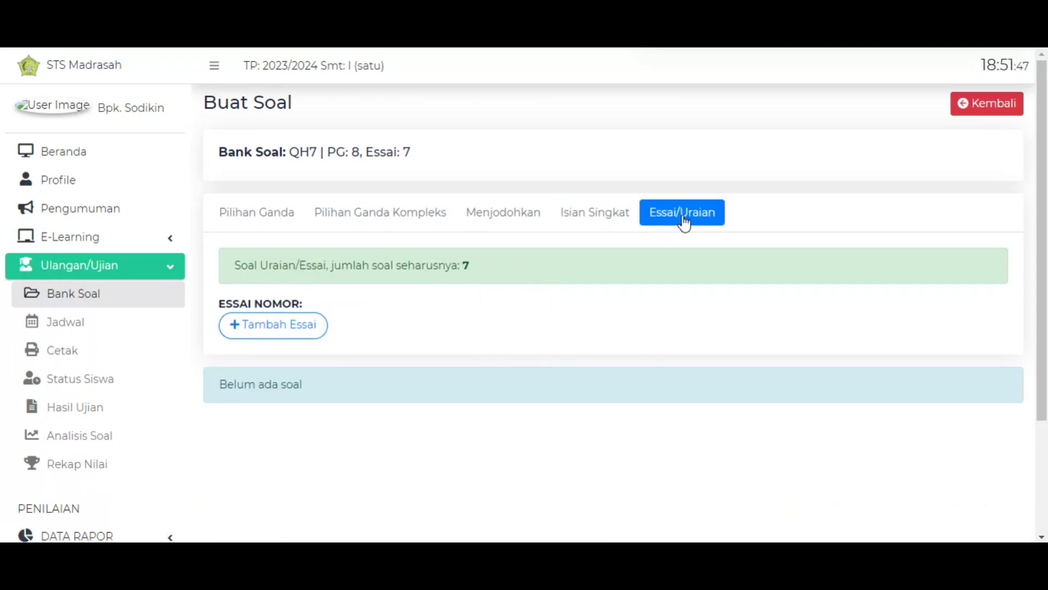
{"action": "left_click", "coordinate": [306, 331]}
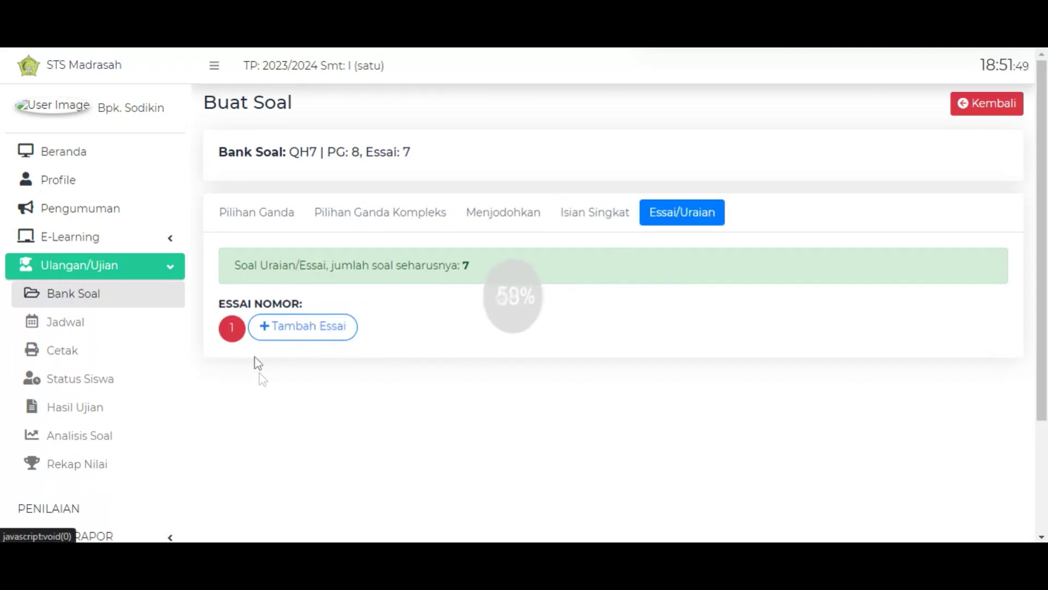
{"action": "scroll", "coordinate": [347, 403], "scroll_direction": "down", "scroll_amount": 3}
{"action": "left_click", "coordinate": [349, 401]}
{"action": "left_click", "coordinate": [676, 362]}
{"action": "scroll", "coordinate": [601, 382], "scroll_direction": "up", "scroll_amount": 3}
{"action": "left_click", "coordinate": [574, 374]}
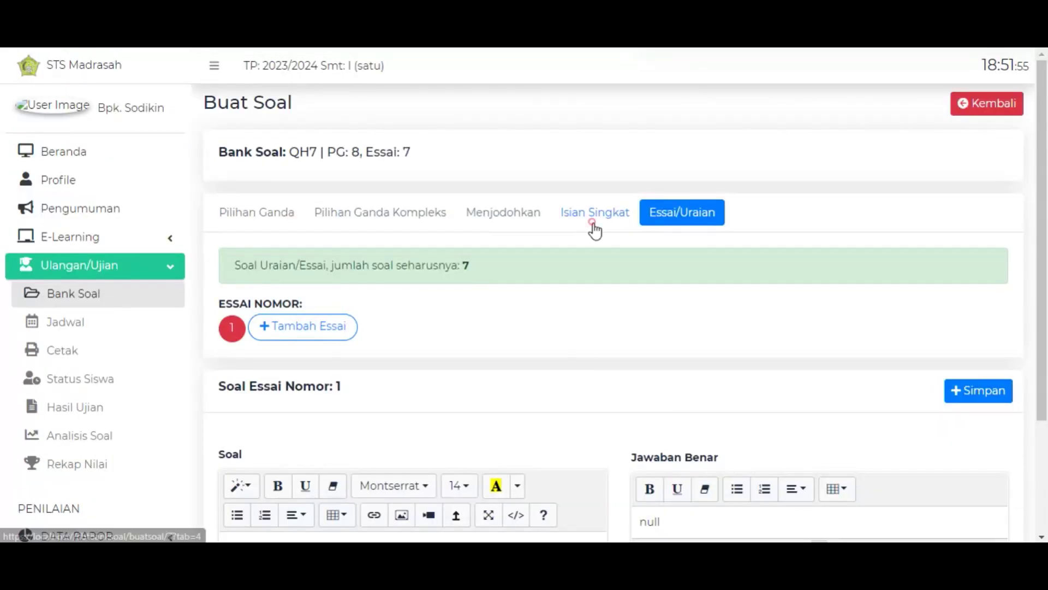
Return to the Pilihan Ganda Kompleks section via Isian Singkat and Menjodohkan.
{"action": "left_click", "coordinate": [597, 223]}
{"action": "left_click", "coordinate": [496, 219]}
{"action": "left_click", "coordinate": [360, 224]}
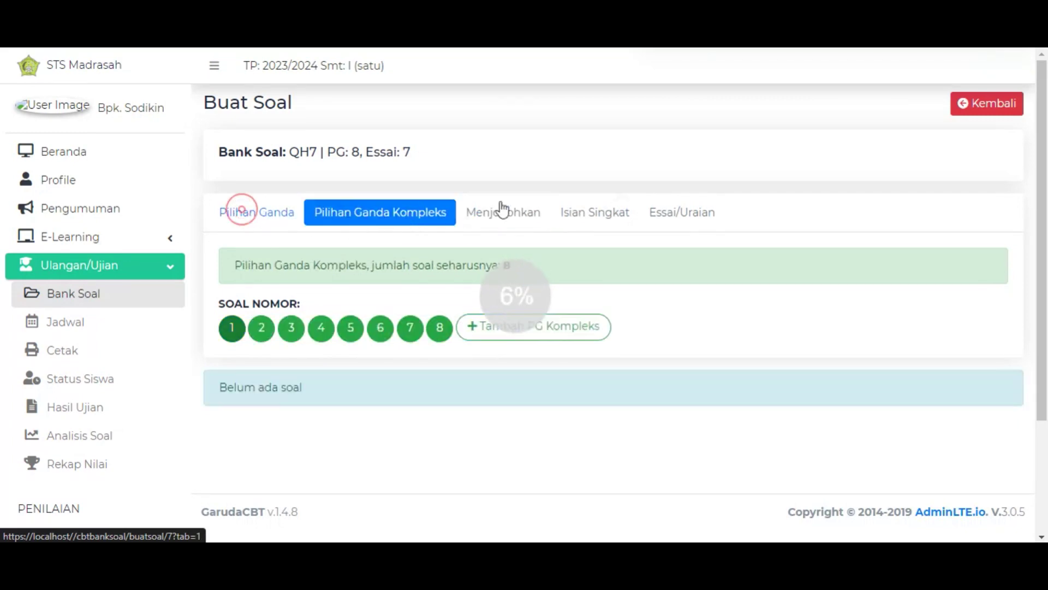
Return to the question bank details and check the complex multiple-choice counts: 8 required, 8 created.
{"action": "left_click", "coordinate": [983, 103]}
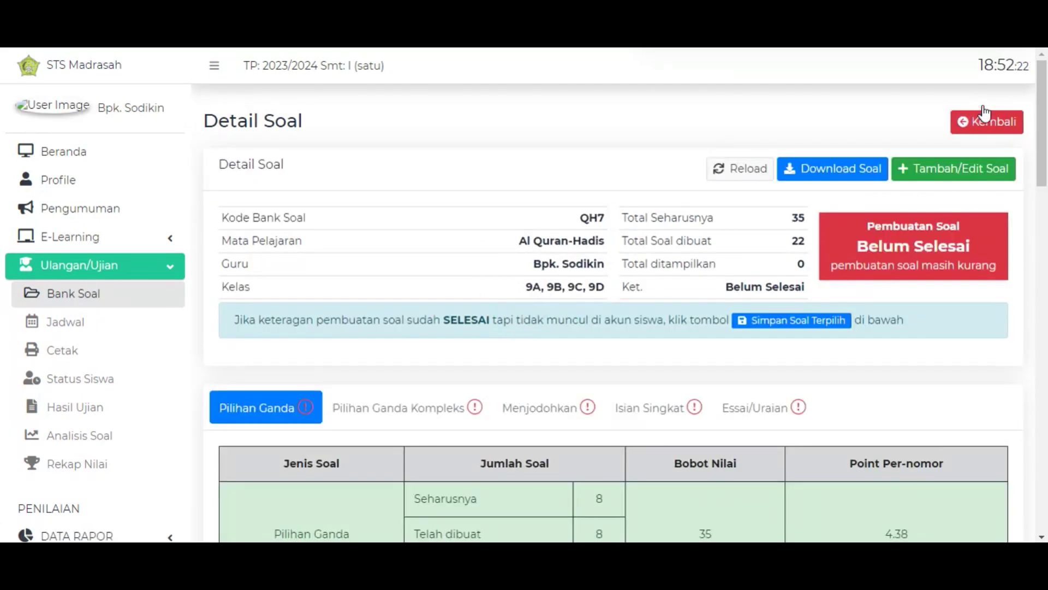
{"action": "scroll", "coordinate": [358, 344], "scroll_direction": "down", "scroll_amount": 4}
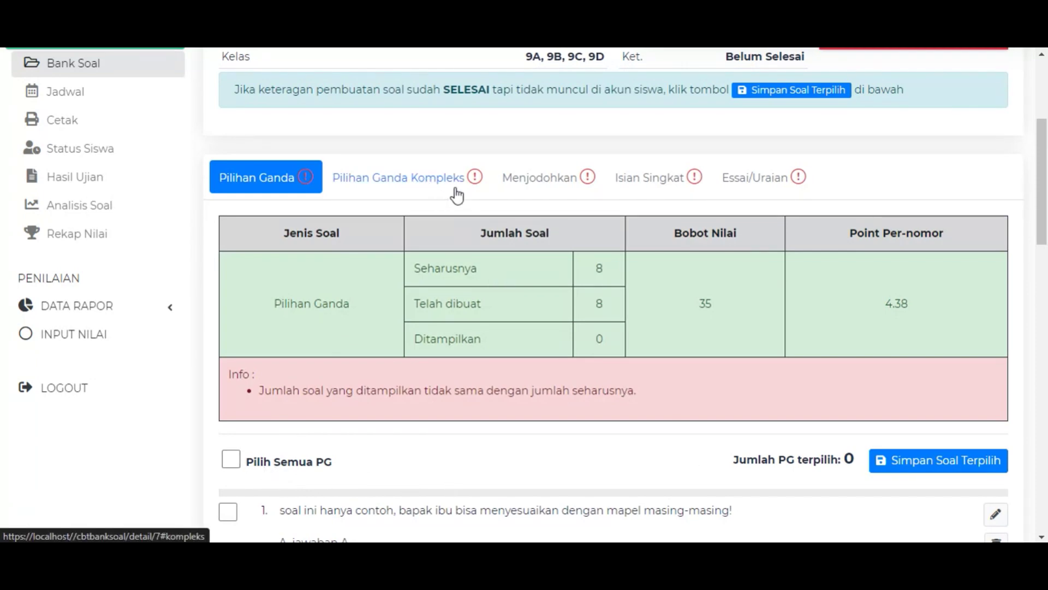
{"action": "scroll", "coordinate": [280, 187], "scroll_direction": "down", "scroll_amount": 2}
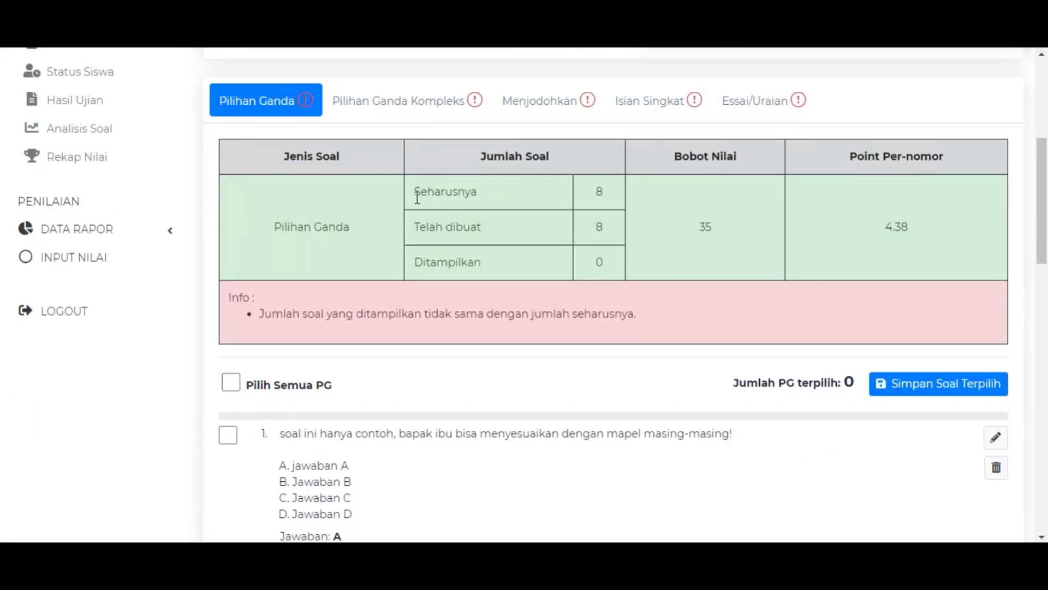
{"action": "left_click_drag", "start_coordinate": [416, 195], "coordinate": [510, 191]}
{"action": "double_click", "coordinate": [599, 190]}
{"action": "left_click_drag", "start_coordinate": [433, 229], "coordinate": [573, 235]}
{"action": "double_click", "coordinate": [599, 227]}
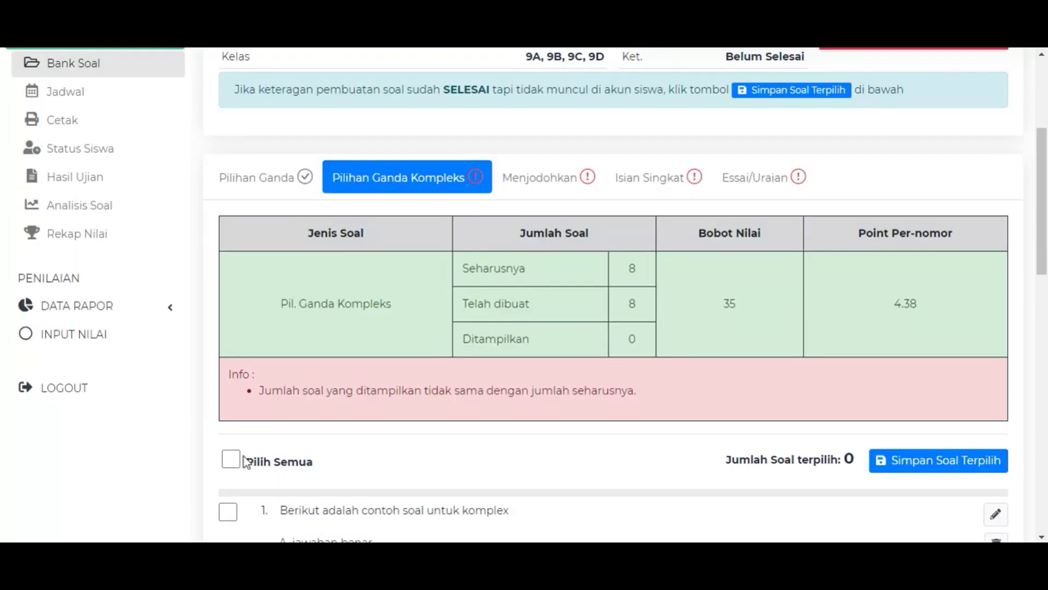
Select all 8 complex multiple-choice questions and save them for display.
{"action": "left_click", "coordinate": [245, 463]}
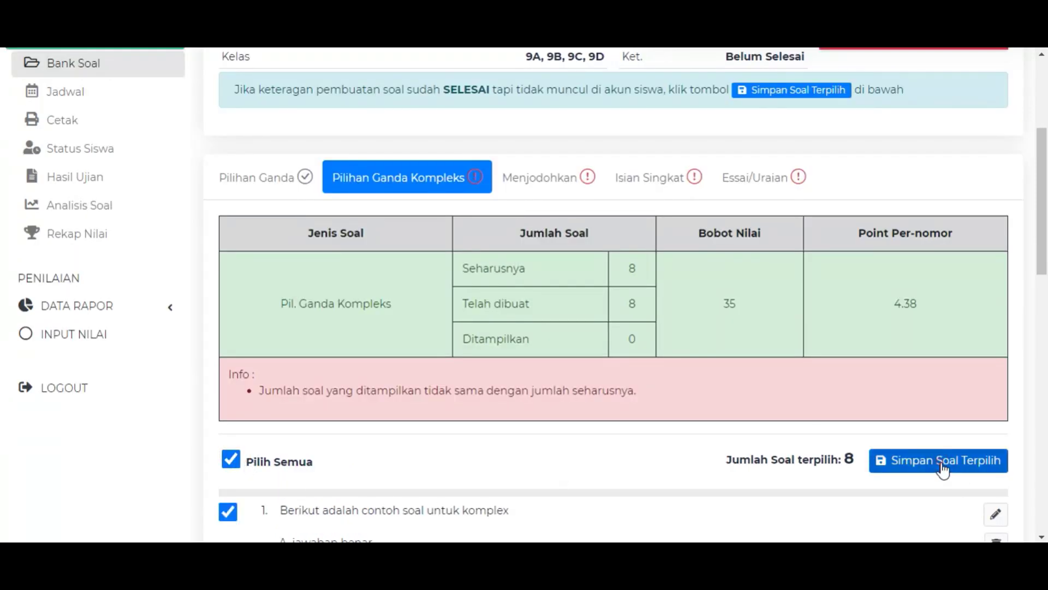
{"action": "left_click", "coordinate": [943, 469]}
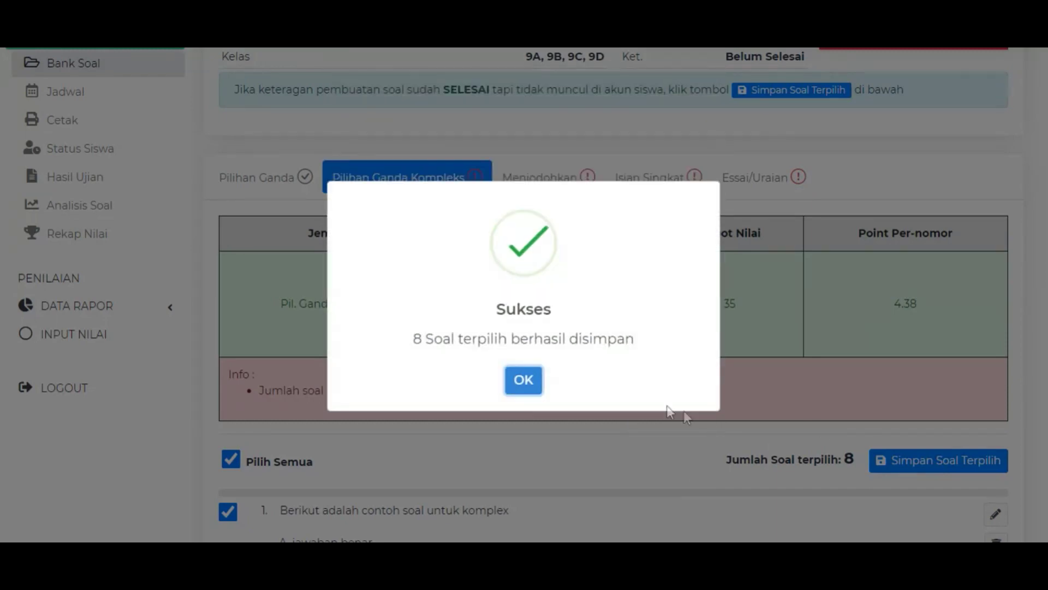
{"action": "left_click", "coordinate": [523, 380]}
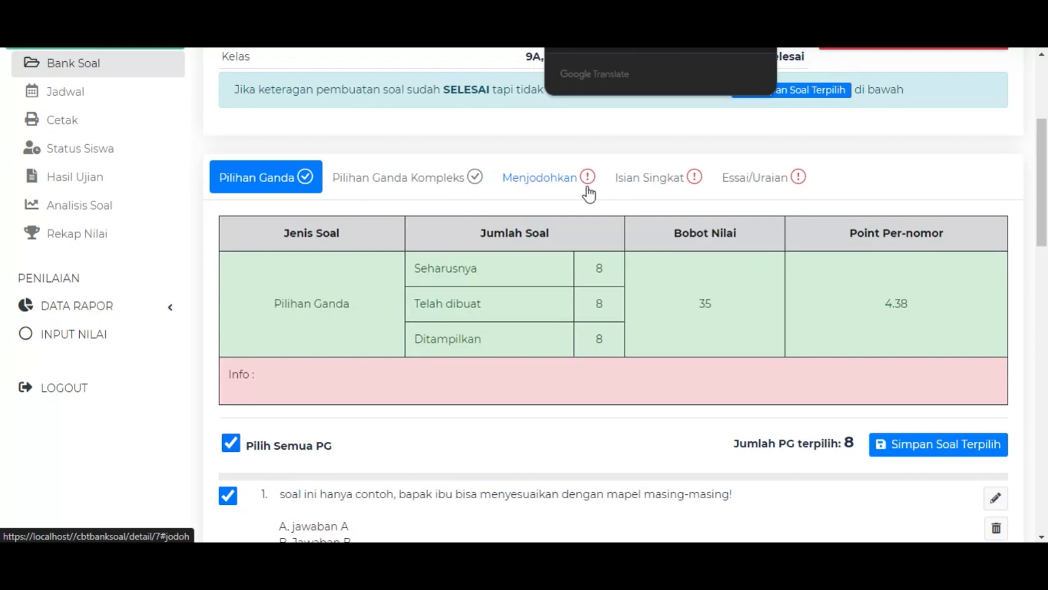
{"action": "scroll", "coordinate": [639, 207], "scroll_direction": "up", "scroll_amount": 4}
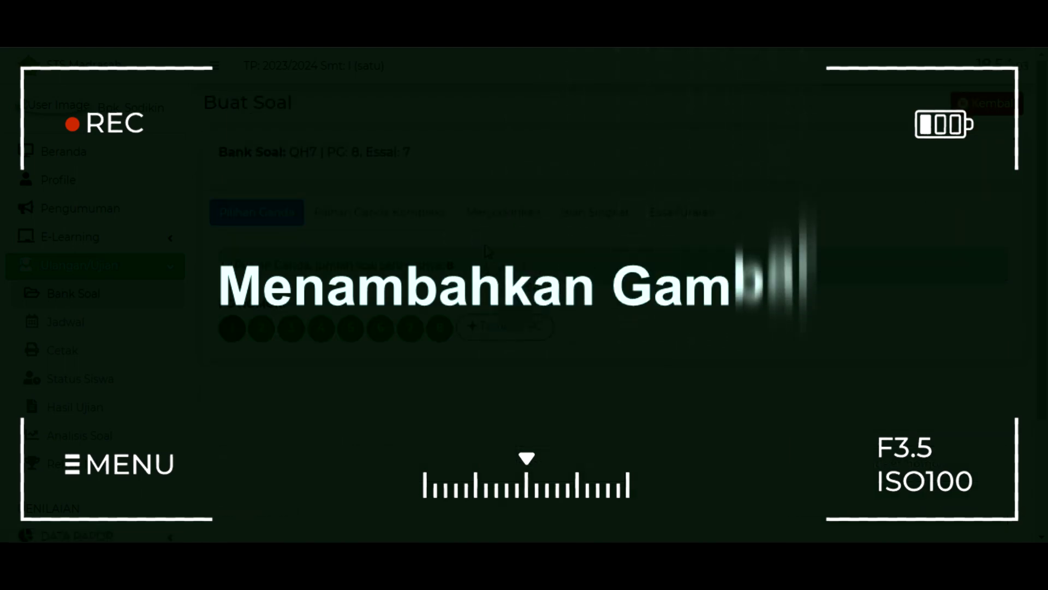
Scroll down the editor of Pilihan Ganda question 1 to view its sample text and answers.
{"action": "scroll", "coordinate": [520, 222], "scroll_direction": "down", "scroll_amount": 3}
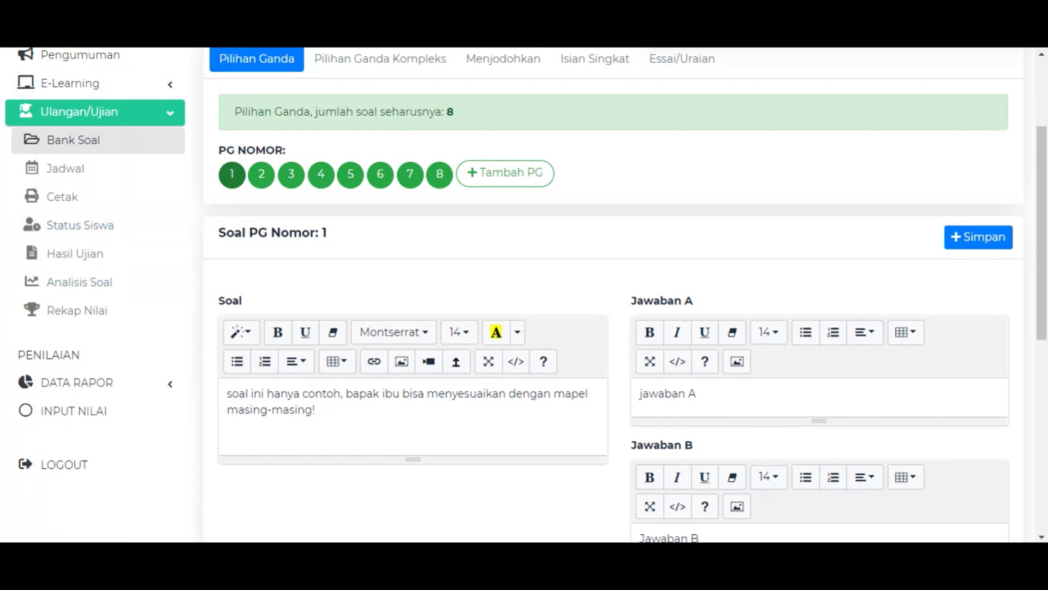
Insert the picture Pictures > wall1.jpg into the question 1 text.
{"action": "key", "text": "super+e"}
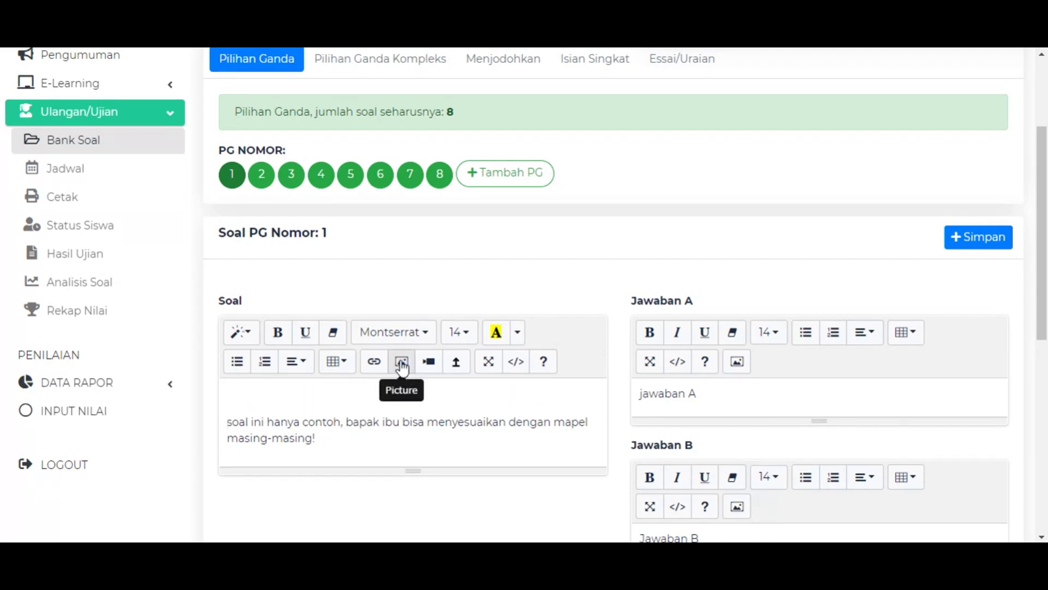
{"action": "left_click", "coordinate": [402, 366]}
{"action": "left_click", "coordinate": [388, 170]}
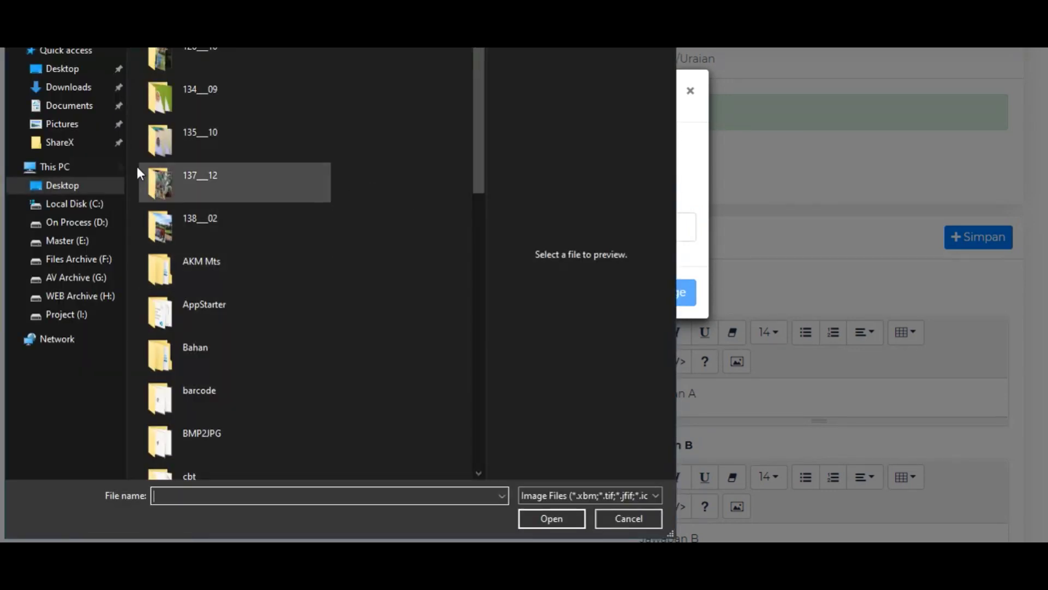
{"action": "left_click", "coordinate": [64, 125]}
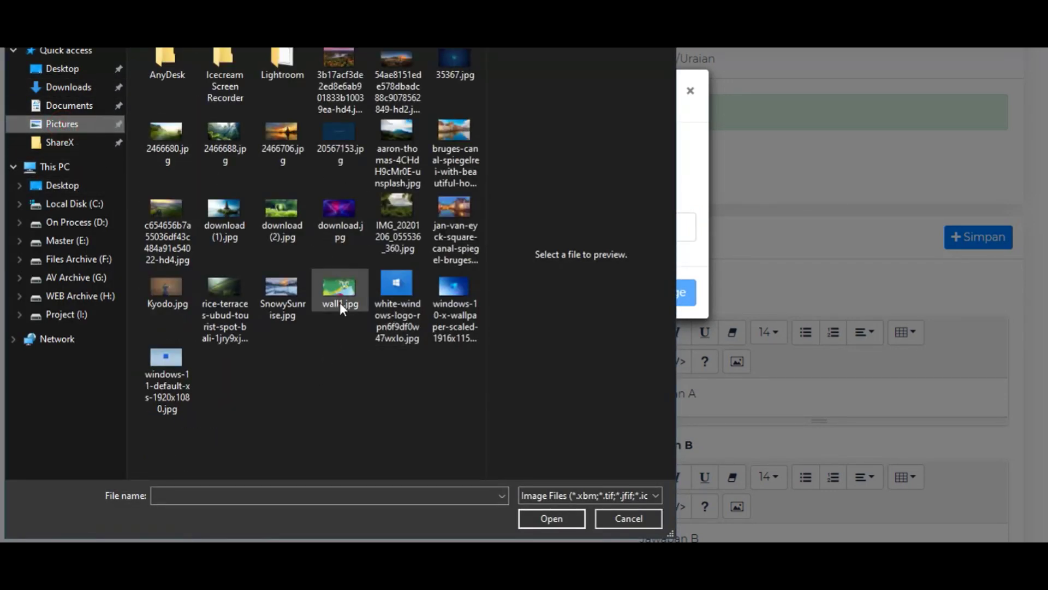
{"action": "left_click", "coordinate": [340, 303]}
{"action": "left_click", "coordinate": [568, 517]}
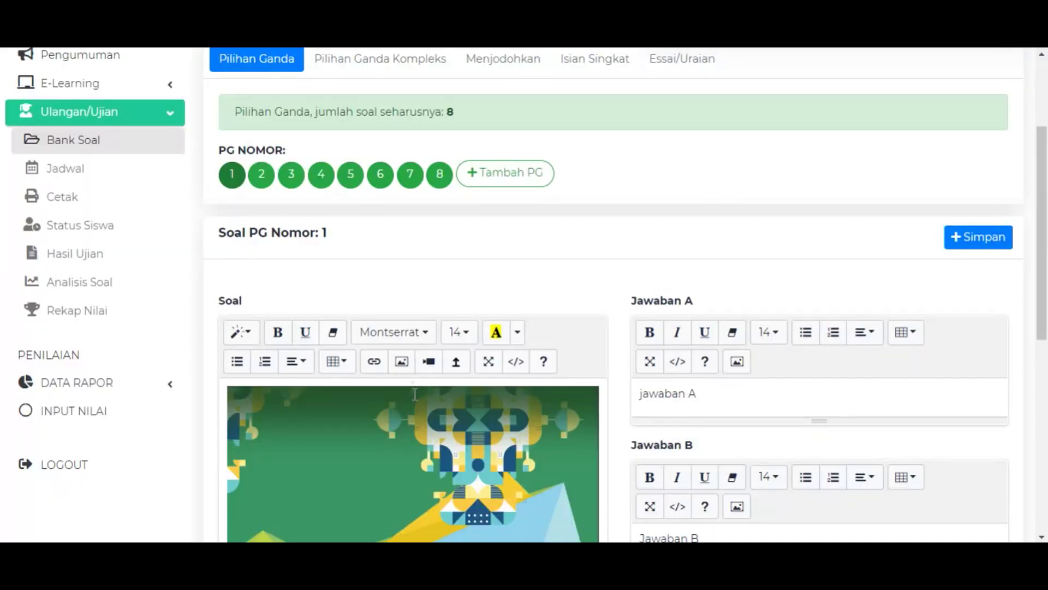
Add an empty line below the question text, review answers A to C, and save question 1.
{"action": "scroll", "coordinate": [382, 404], "scroll_direction": "down", "scroll_amount": 4}
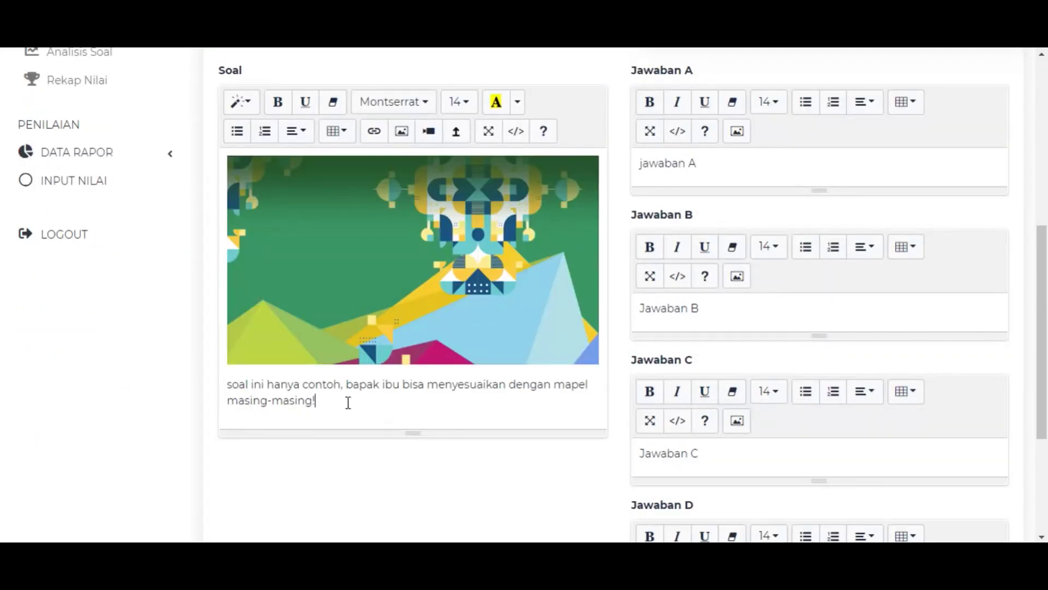
{"action": "left_click", "coordinate": [329, 402]}
{"action": "key", "text": "Return"}
{"action": "left_click", "coordinate": [260, 424]}
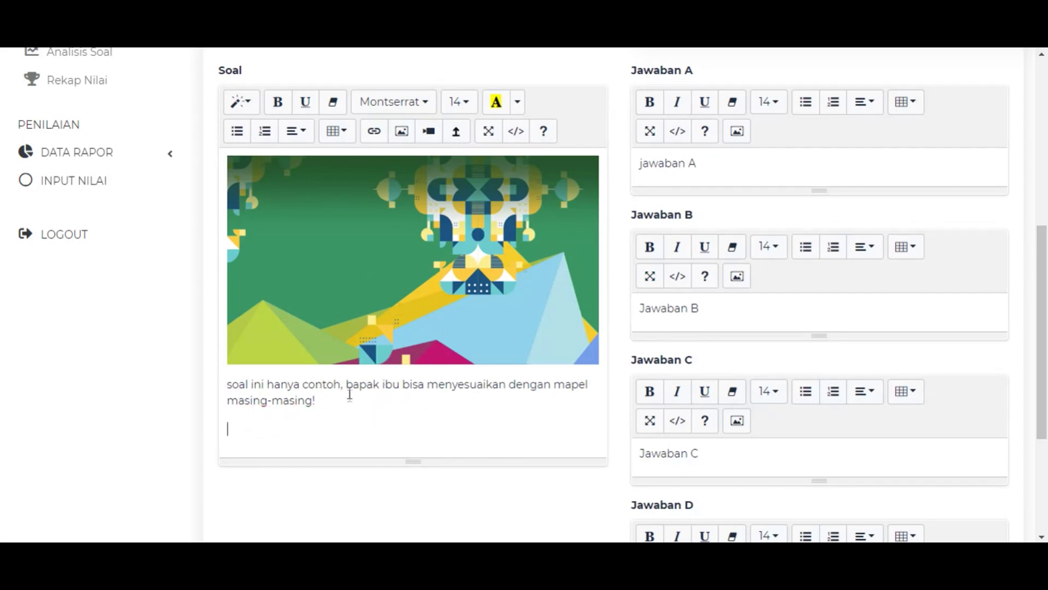
{"action": "left_click", "coordinate": [701, 168]}
{"action": "left_click", "coordinate": [725, 331]}
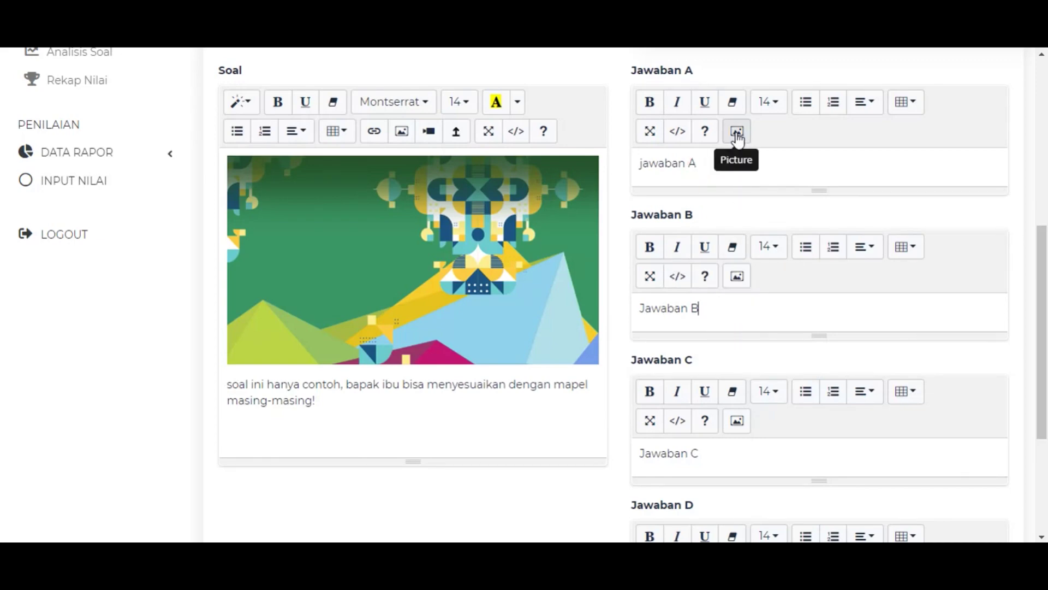
{"action": "scroll", "coordinate": [732, 393], "scroll_direction": "down", "scroll_amount": 2}
{"action": "left_click", "coordinate": [726, 382]}
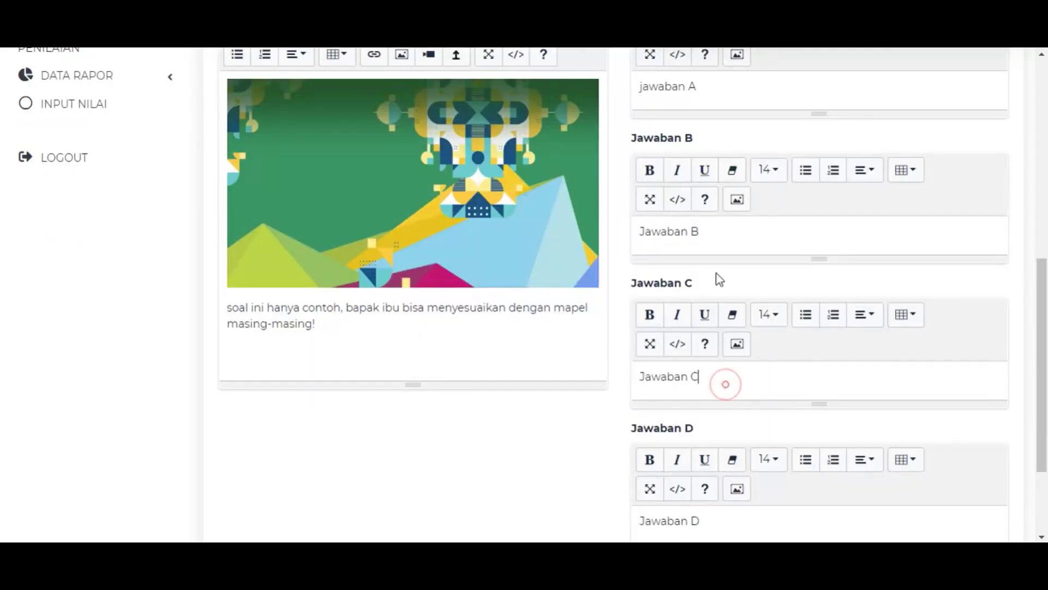
{"action": "scroll", "coordinate": [748, 341], "scroll_direction": "down", "scroll_amount": 2}
{"action": "scroll", "coordinate": [755, 388], "scroll_direction": "down", "scroll_amount": 2}
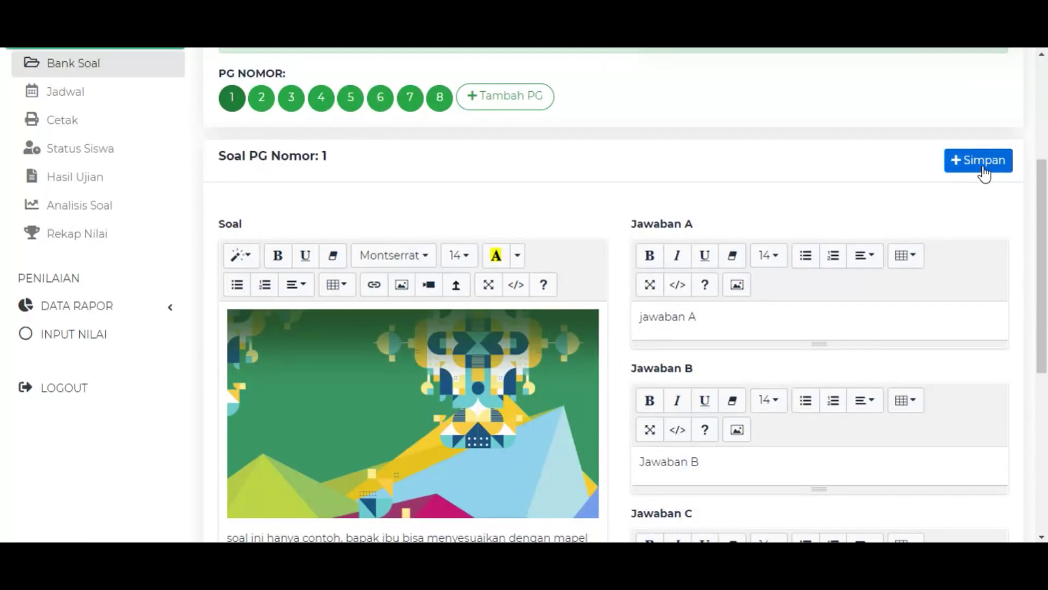
{"action": "left_click", "coordinate": [983, 162]}
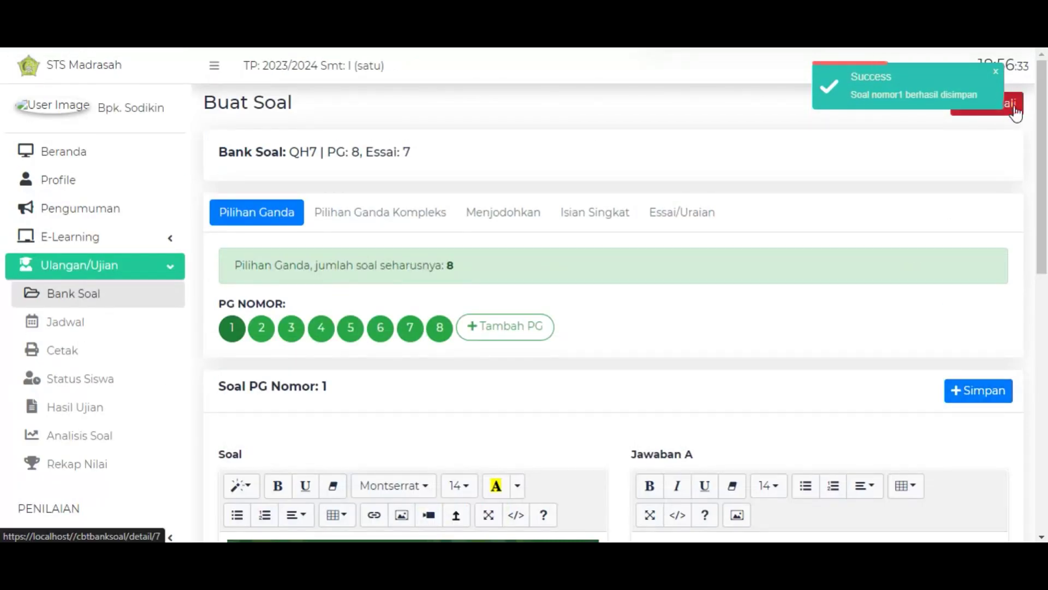
Go back to Detail Soal and scroll to Pilihan Ganda question 1, now showing its picture.
{"action": "left_click", "coordinate": [1013, 114]}
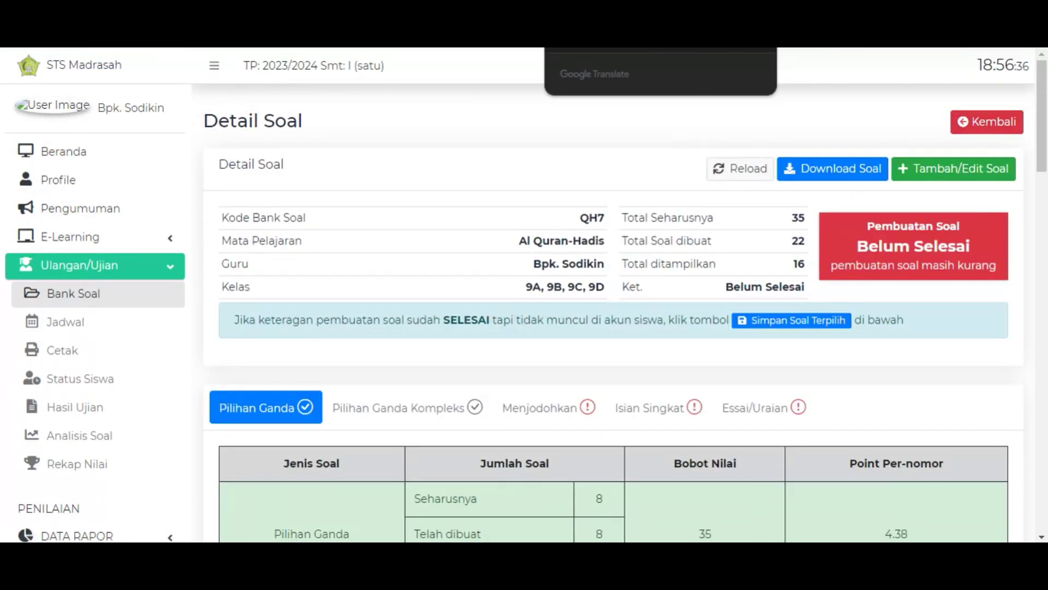
{"action": "scroll", "coordinate": [428, 359], "scroll_direction": "down", "scroll_amount": 5}
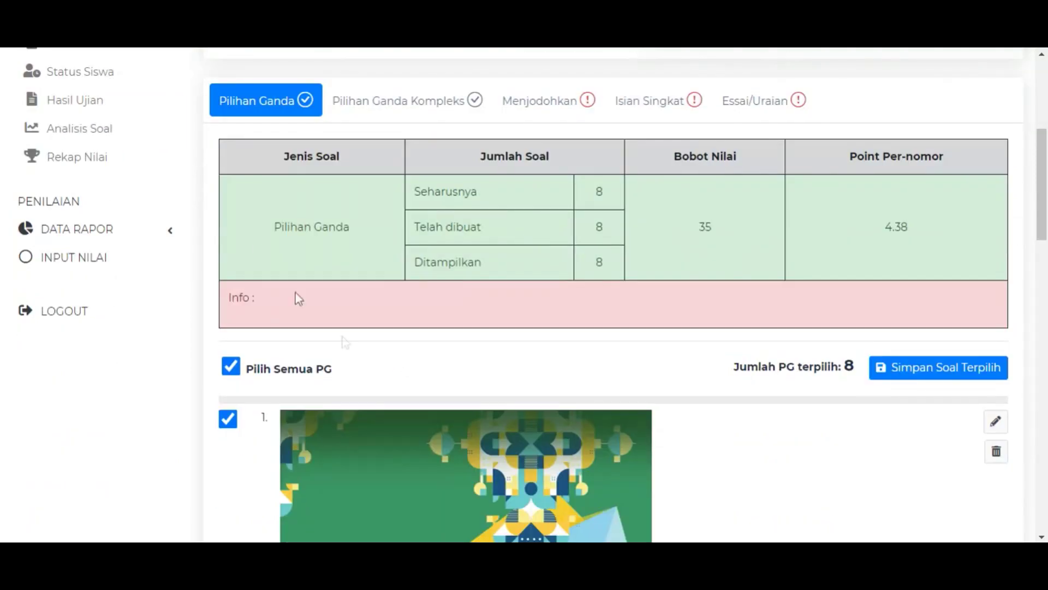
{"action": "scroll", "coordinate": [363, 371], "scroll_direction": "down", "scroll_amount": 4}
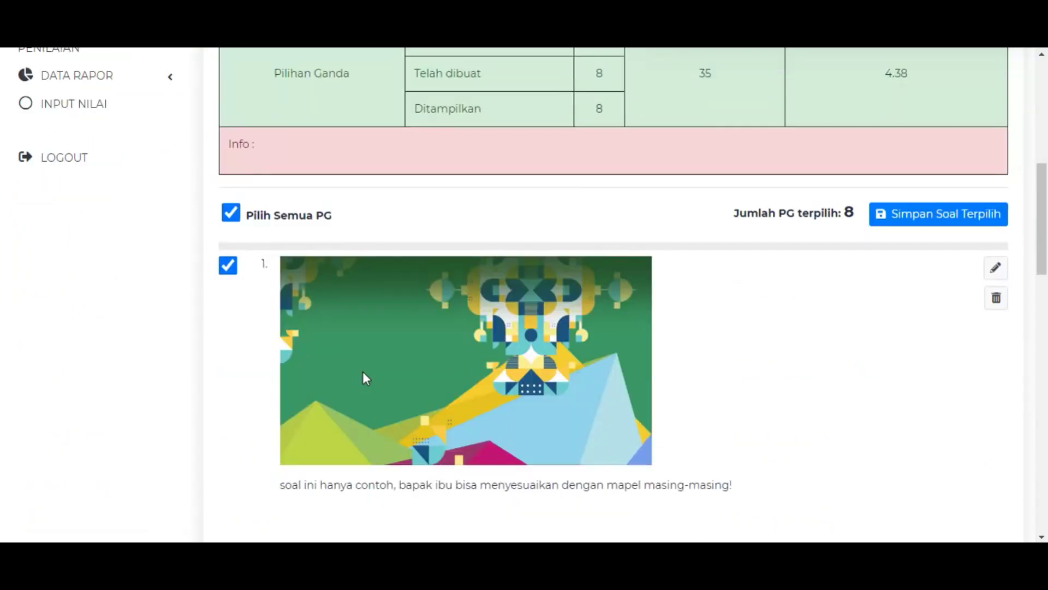
{"action": "scroll", "coordinate": [546, 305], "scroll_direction": "up", "scroll_amount": 4}
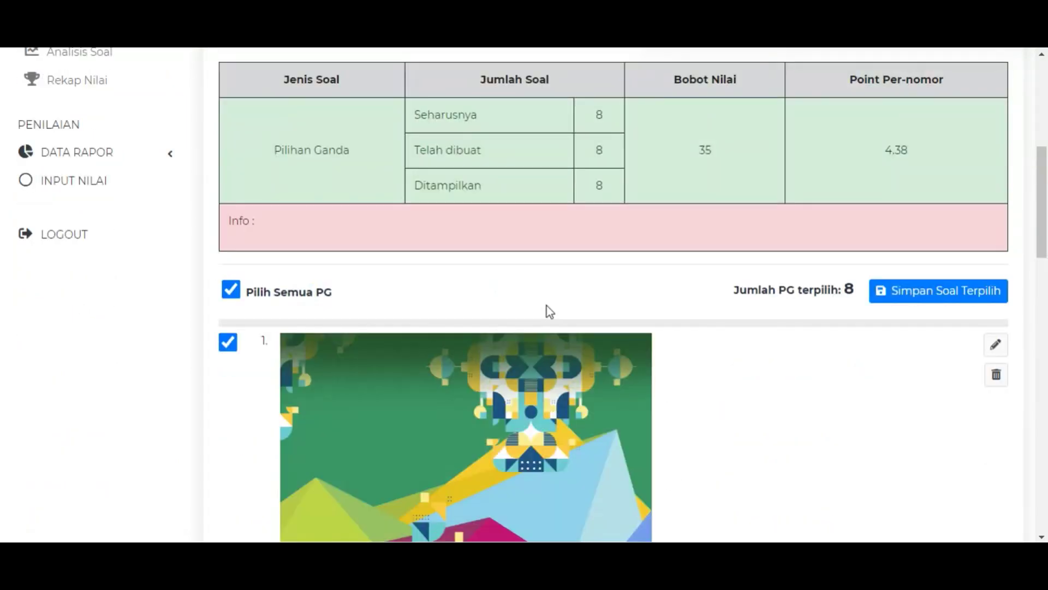
{"action": "scroll", "coordinate": [601, 300], "scroll_direction": "down", "scroll_amount": 5}
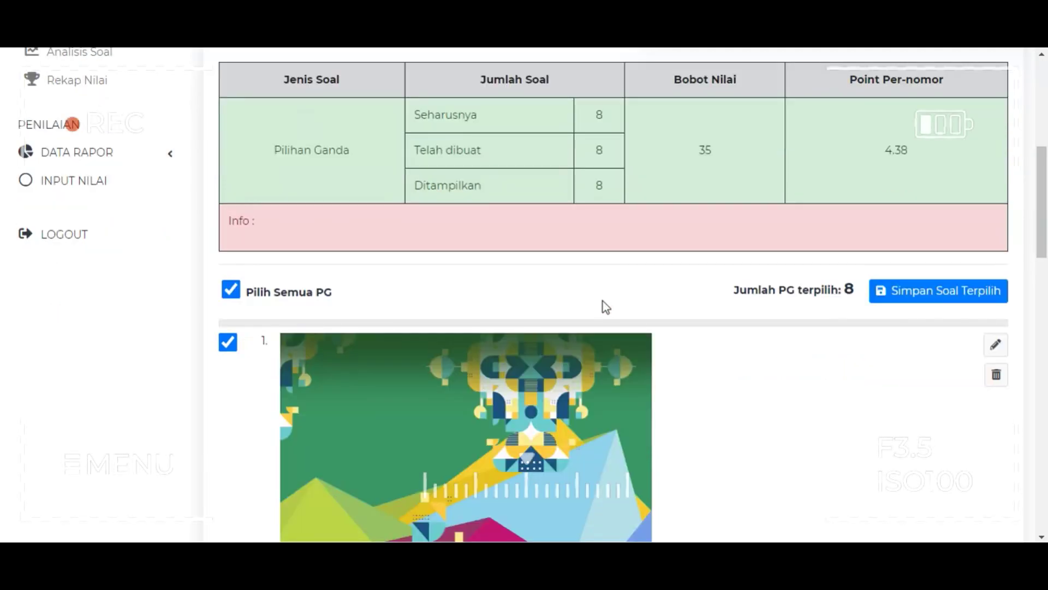
{"action": "scroll", "coordinate": [605, 313], "scroll_direction": "up", "scroll_amount": 3}
{"action": "scroll", "coordinate": [616, 334], "scroll_direction": "up", "scroll_amount": 8}
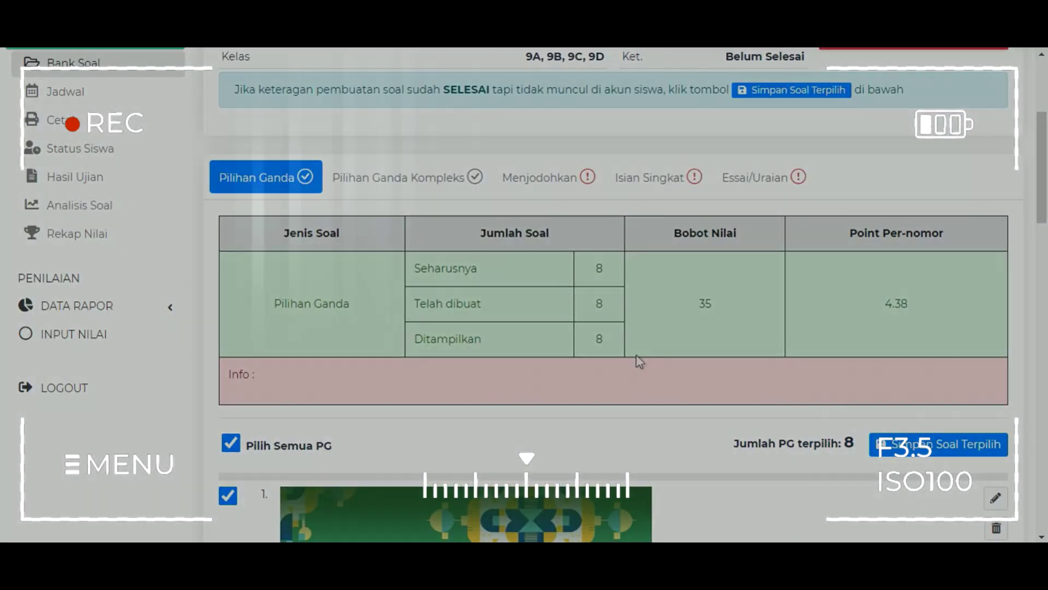